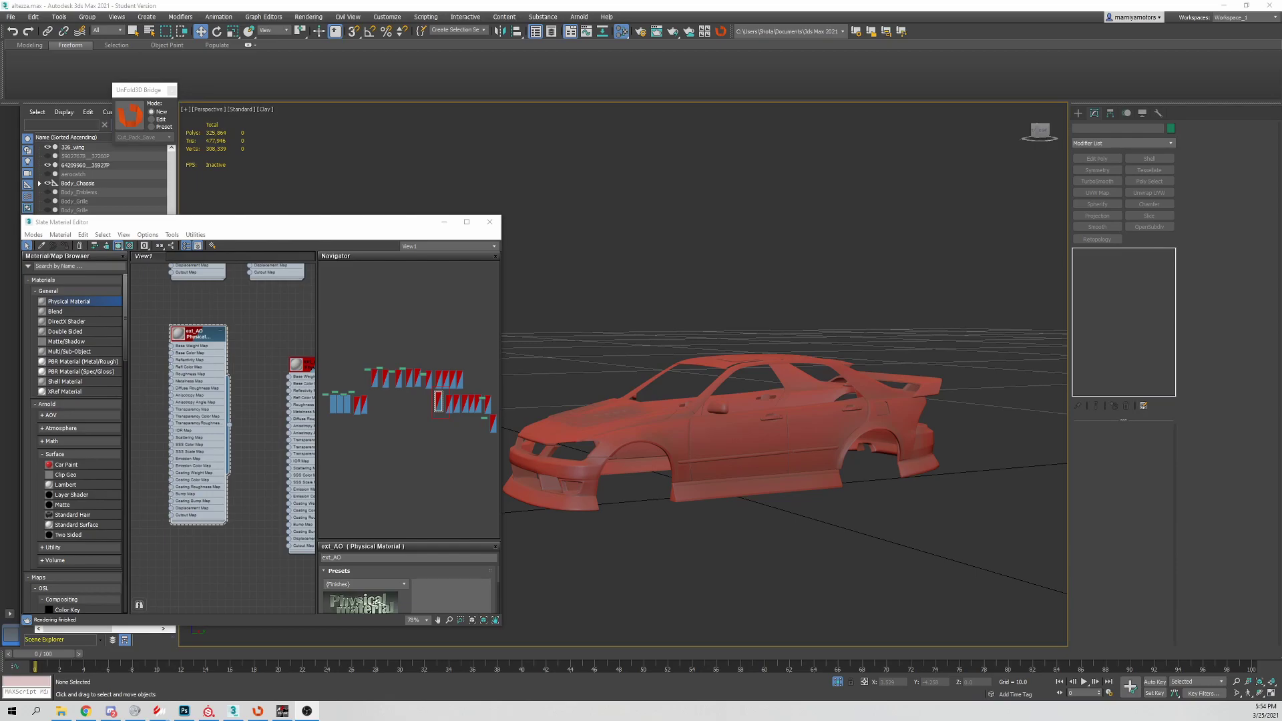
- Inspect the roof spoiler by orbiting between rear and front three-quarter views
mouse_move(802, 301)
middle_mouse_down("alt")
mouse_move(818, 254)
mouse_move(912, 279)
mouse_move(949, 258)
mouse_move(821, 251)
mouse_move(850, 260)
middle_mouse_up("alt")
left_click(852, 326)
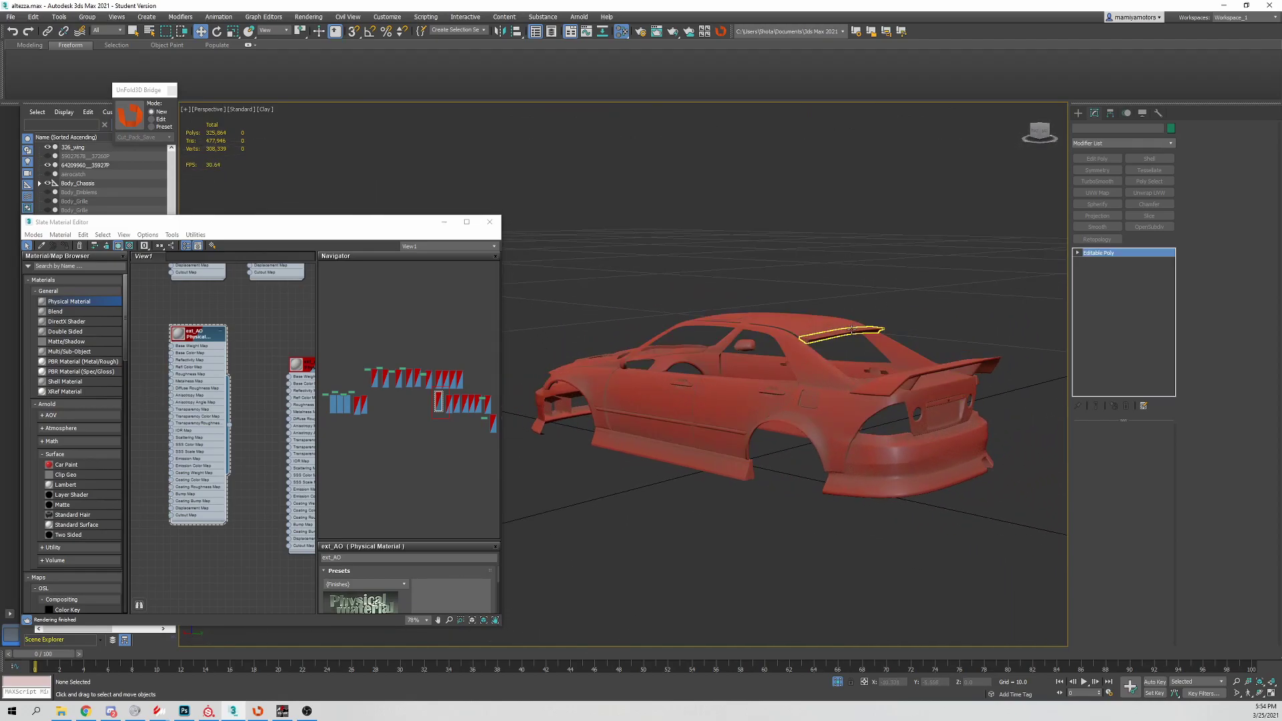
scroll(860, 332, "up", 4)
scroll(862, 331, "up", 4)
scroll(871, 323, "down", 5)
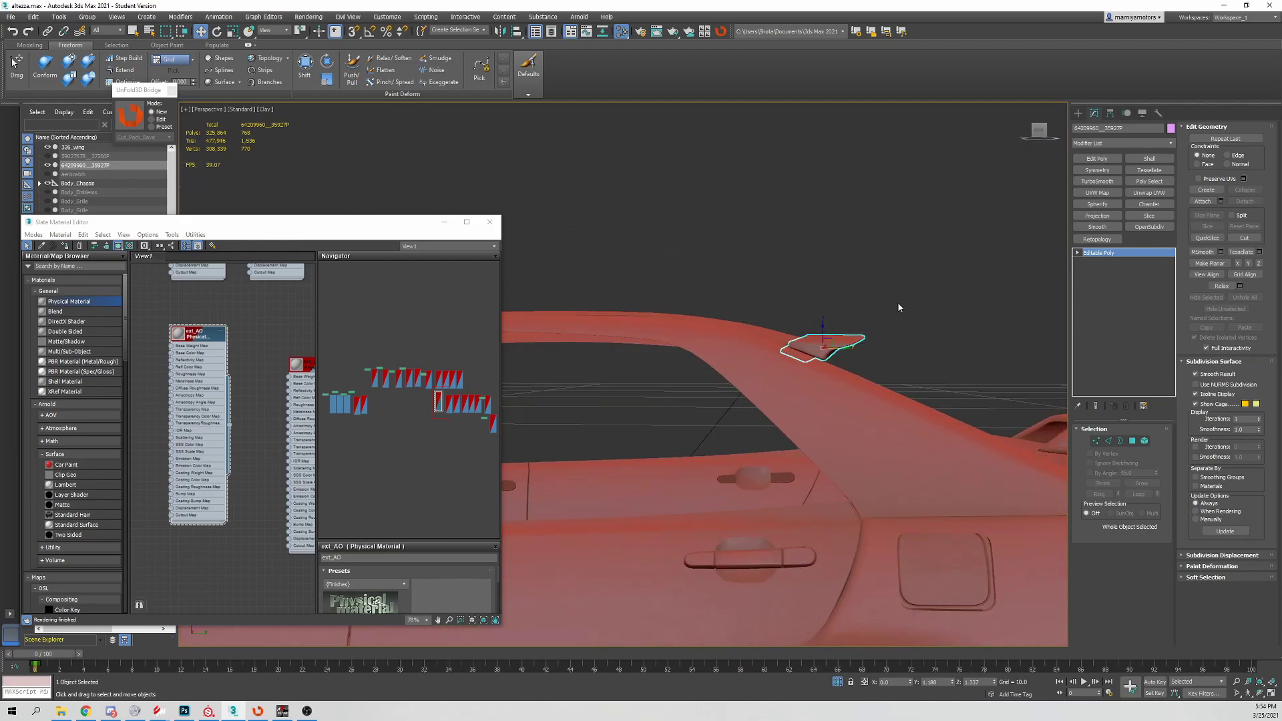
left_click(887, 312)
scroll(887, 311, "down", 4)
middle_click_drag(887, 311, 826, 313, "alt")
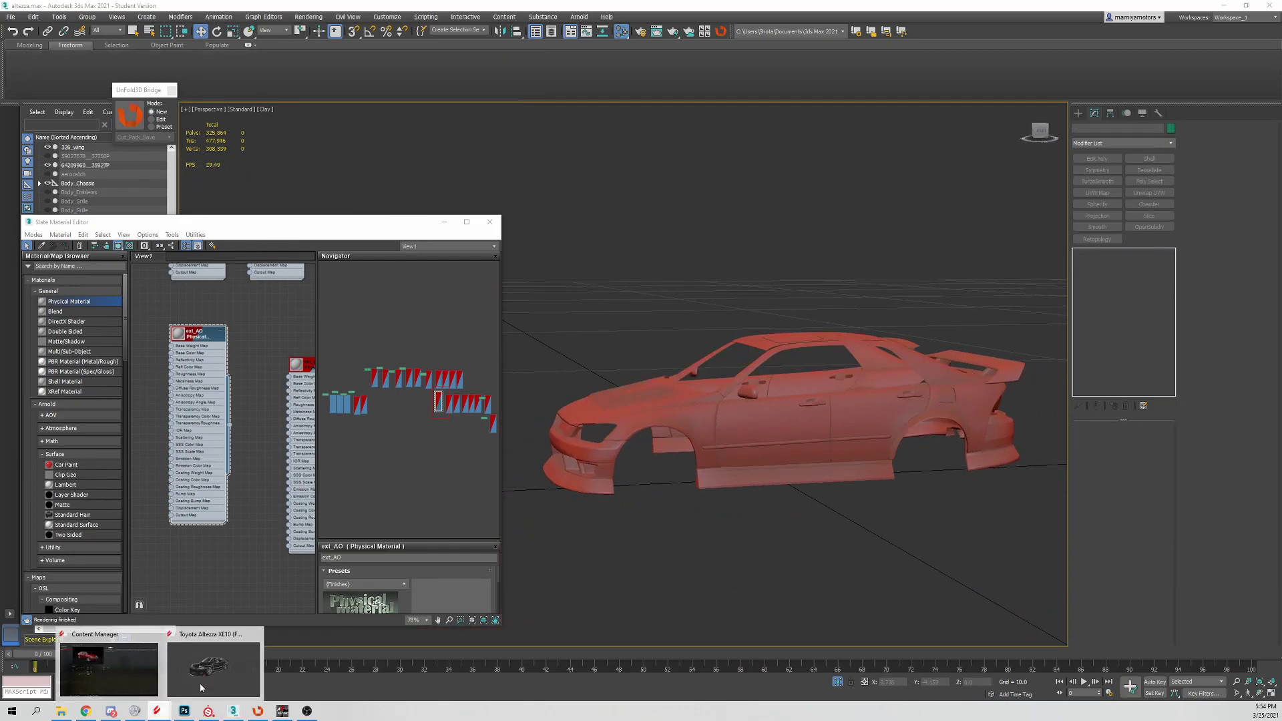
- Bake a 2048×2048 AO map in the showroom, then close its preview and the texture window
left_click(160, 709)
left_click(698, 485)
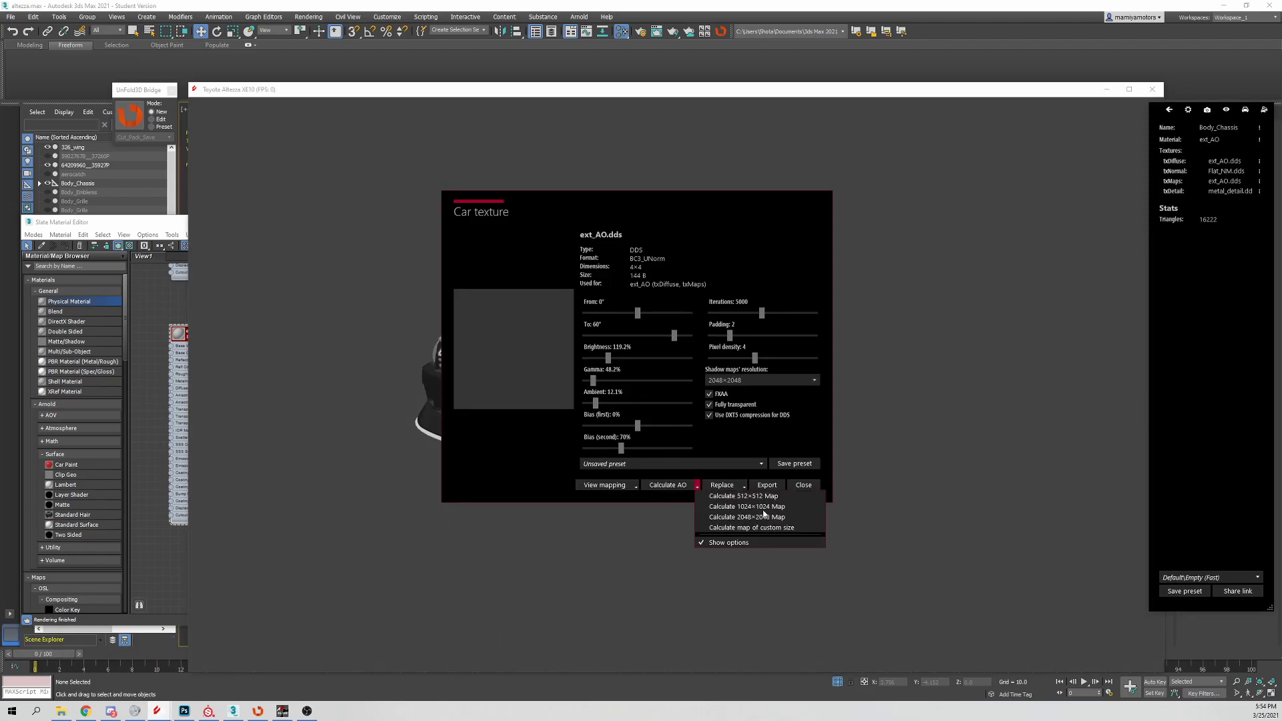
left_click(766, 507)
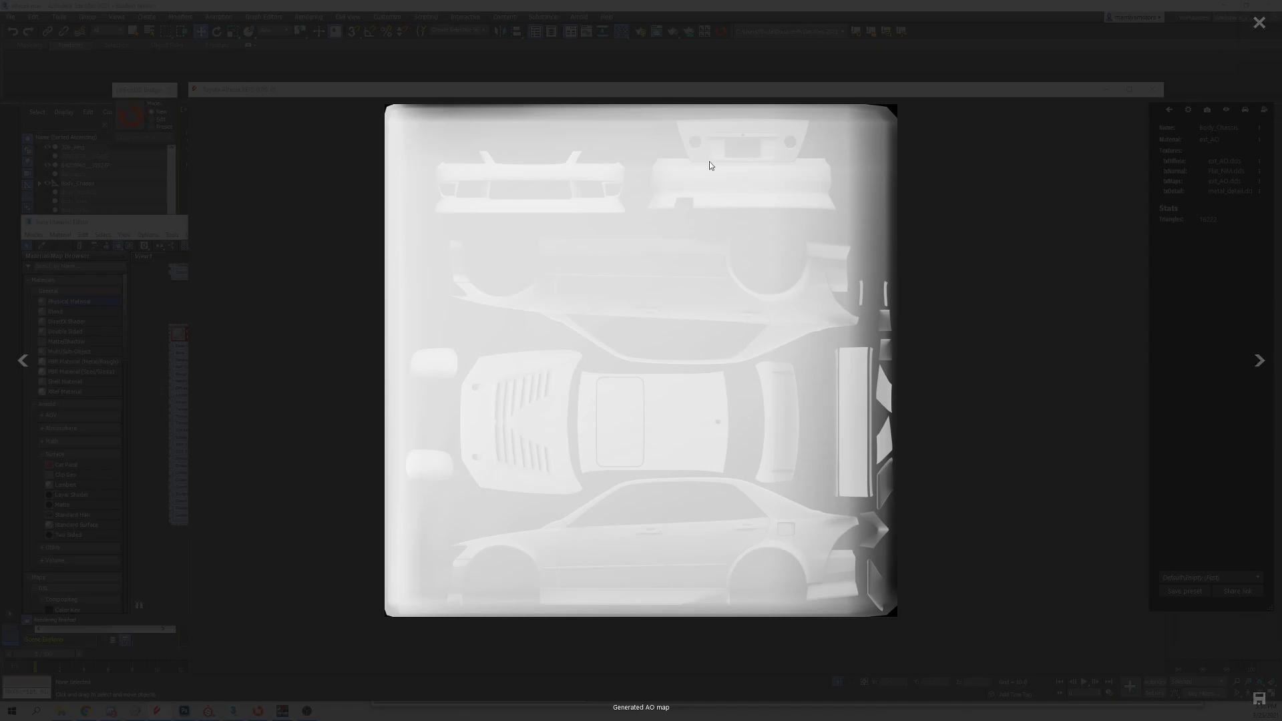
left_click(1260, 23)
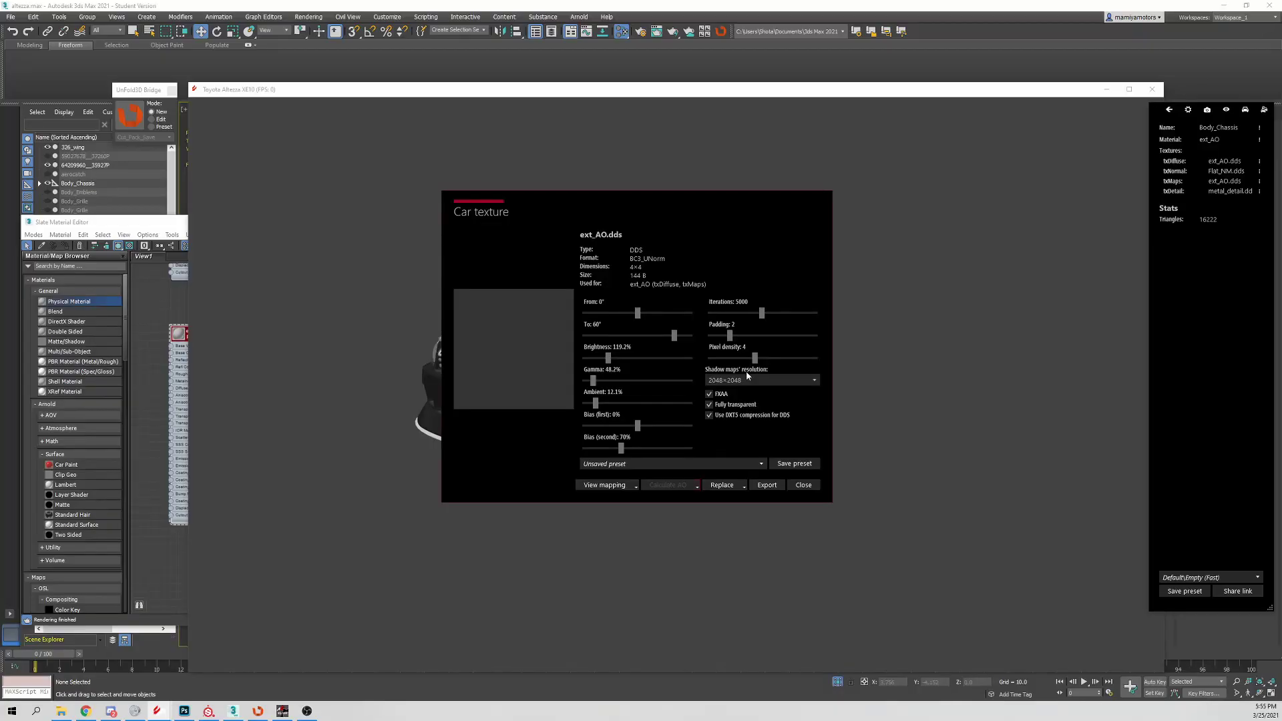
left_click(803, 486)
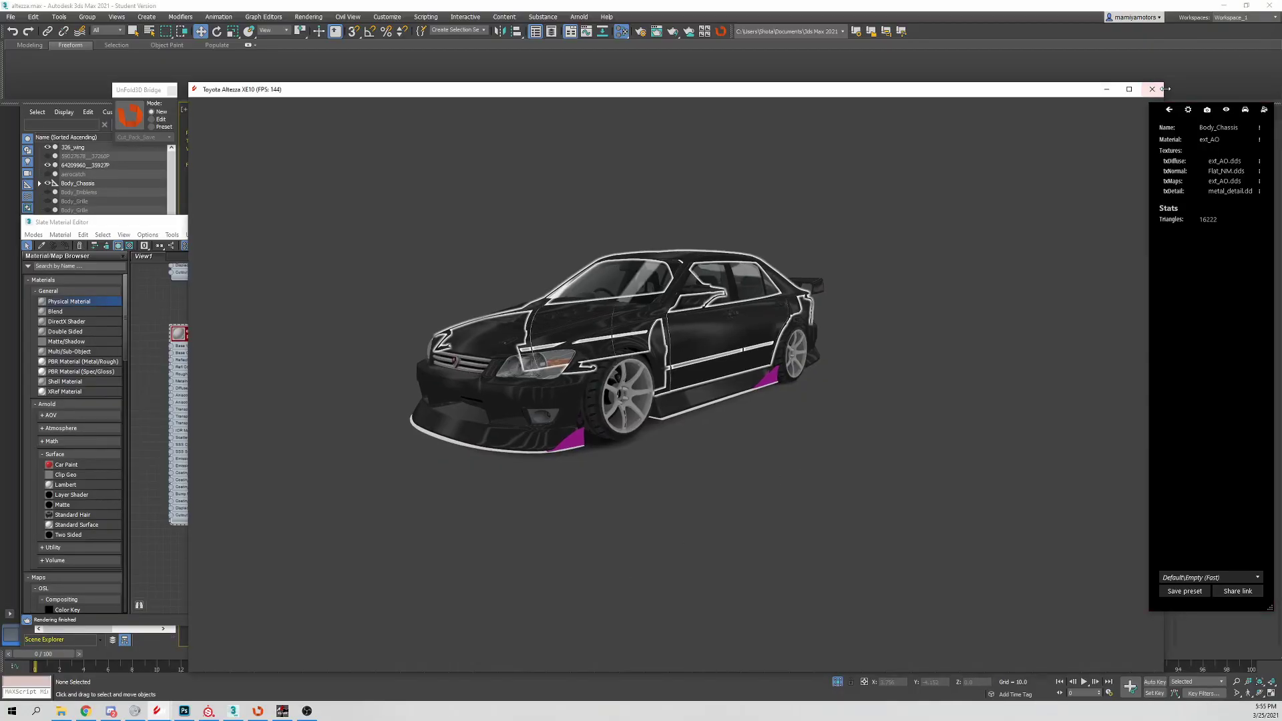
- Close the showroom and Unhide All to bring back the wheels and spoiler
left_click(1154, 90)
scroll(697, 363, "down", 3)
scroll(219, 341, "up", 4)
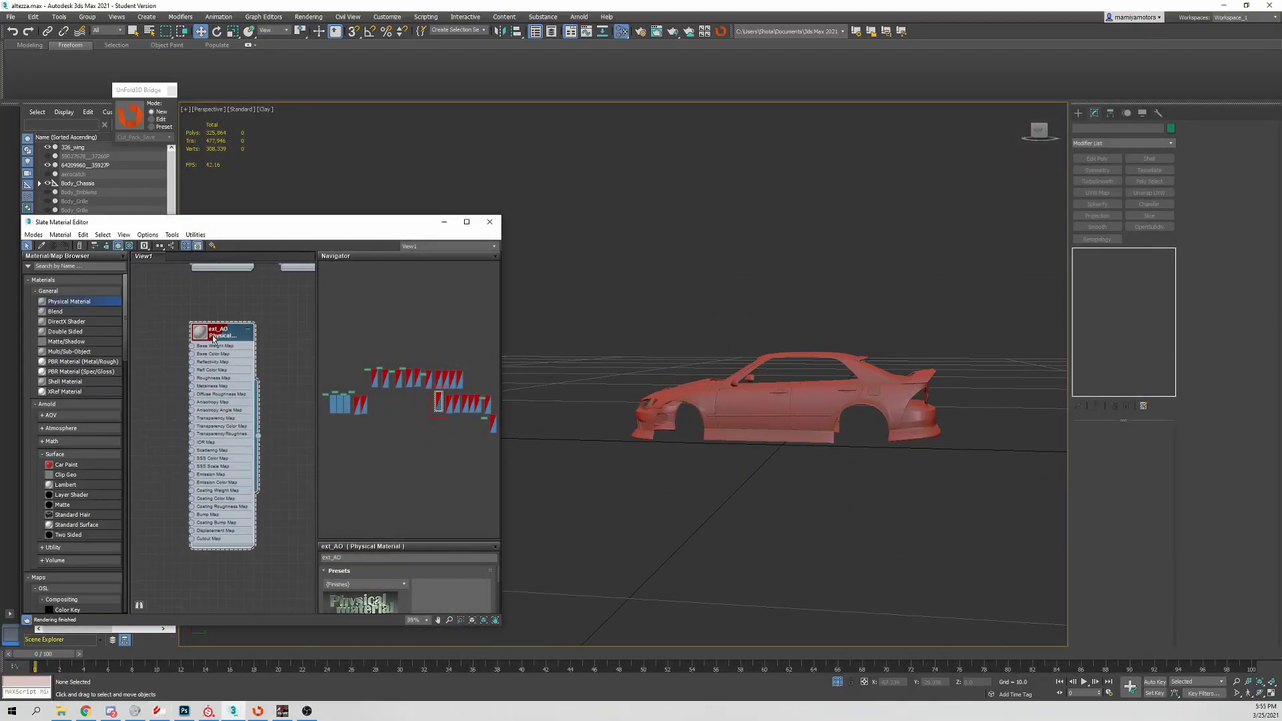
scroll(218, 340, "down", 3)
scroll(219, 341, "up", 3)
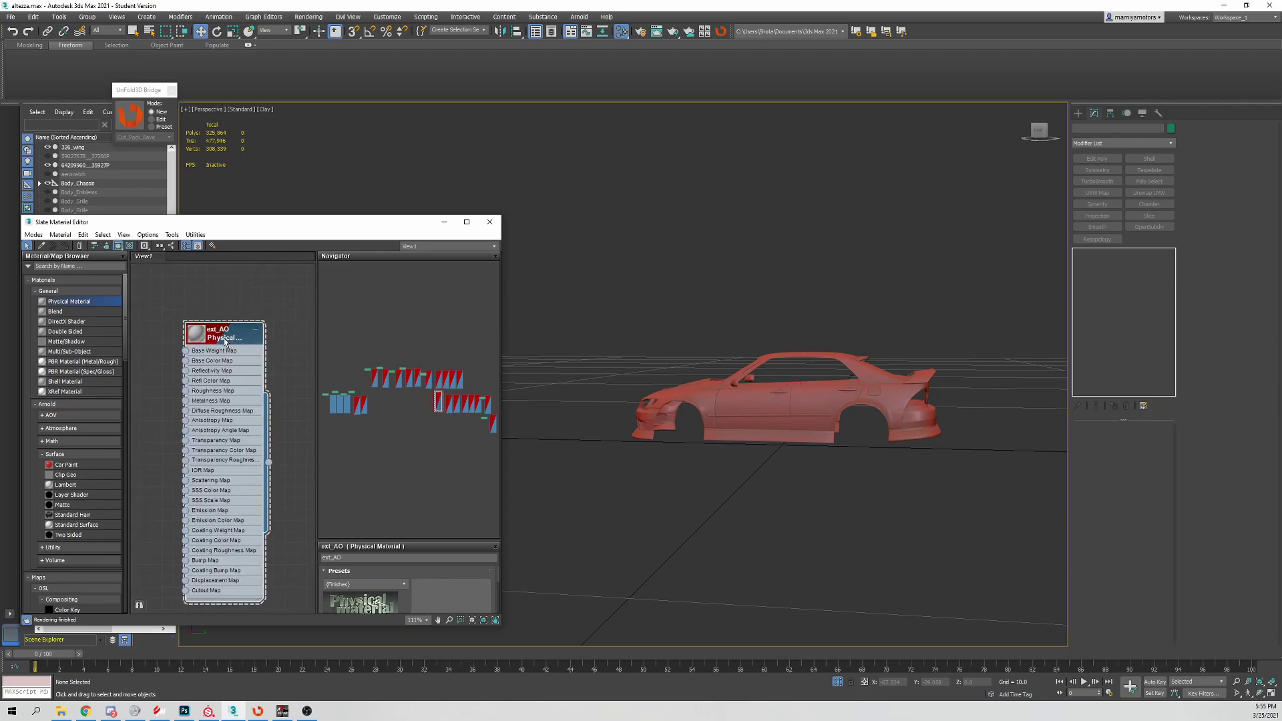
left_click(812, 391)
scroll(751, 400, "up", 2)
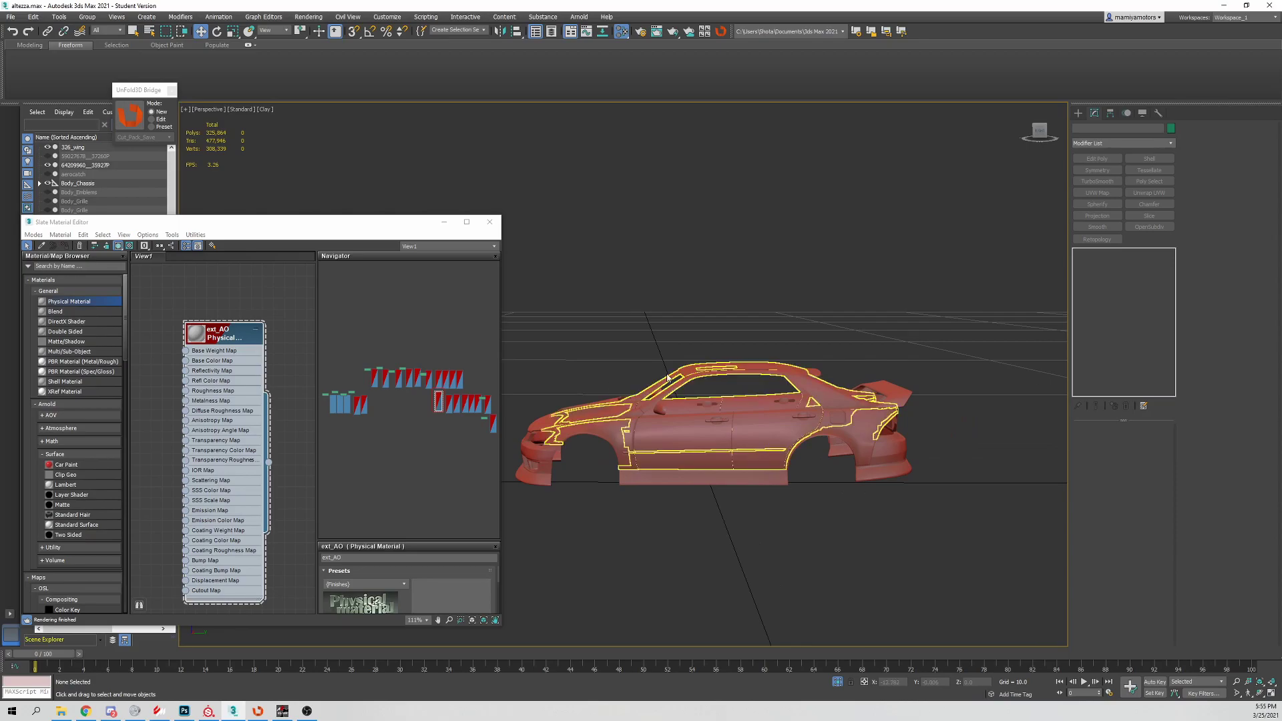
right_click(673, 358)
left_click(692, 292)
scroll(756, 349, "down", 1)
mouse_move(755, 349)
middle_mouse_down()
mouse_move(774, 323)
mouse_move(822, 381)
middle_mouse_up()
left_click(844, 421)
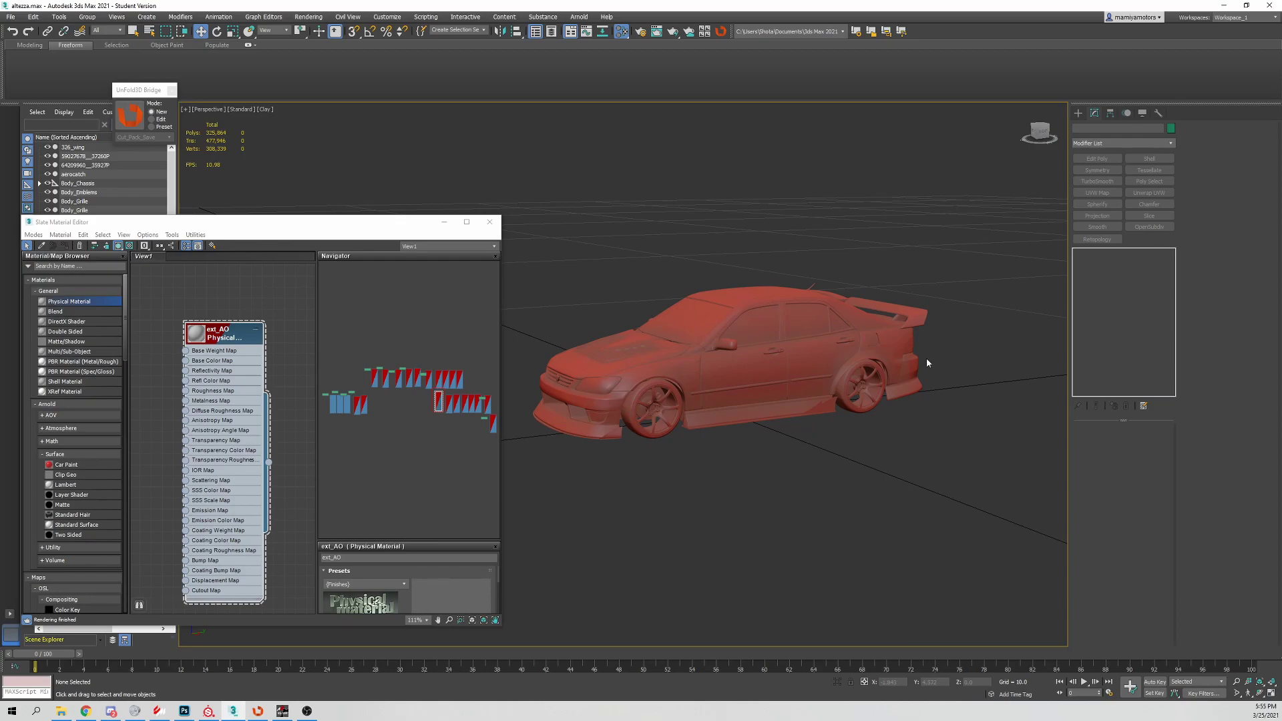
- Switch from the Slate editor to the Compact Material Editor
right_click(236, 339)
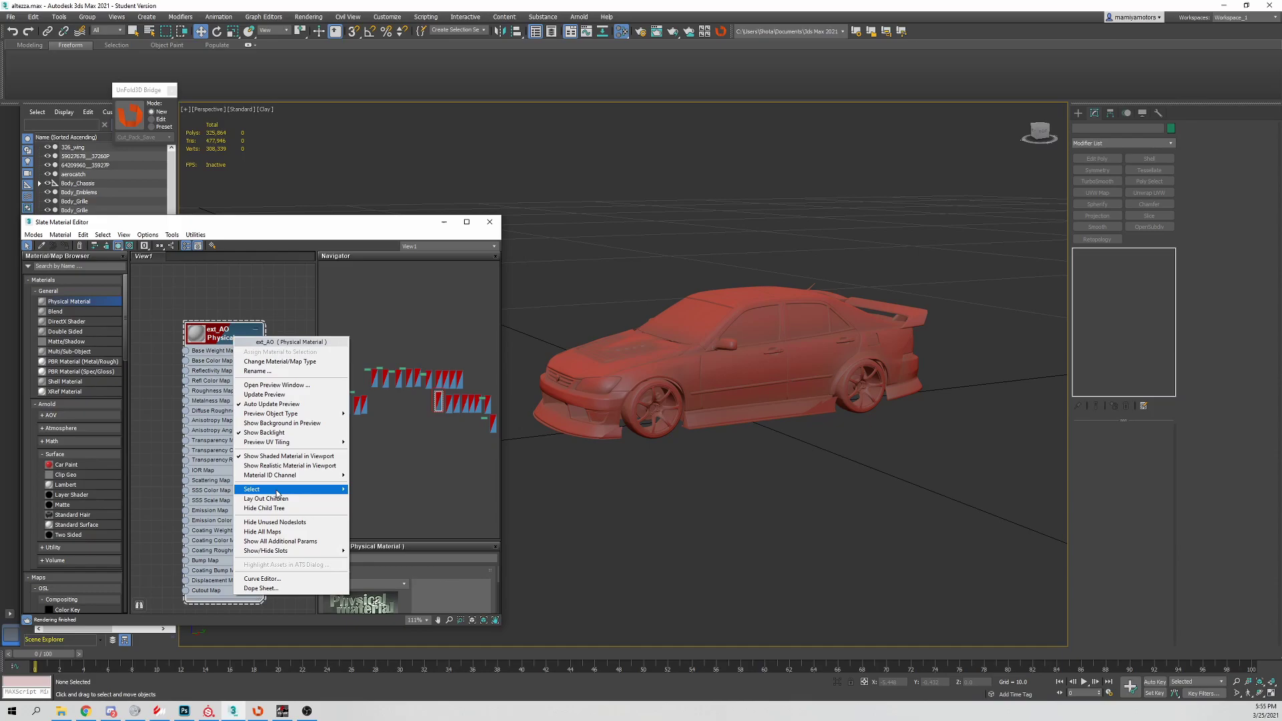
left_click(213, 311)
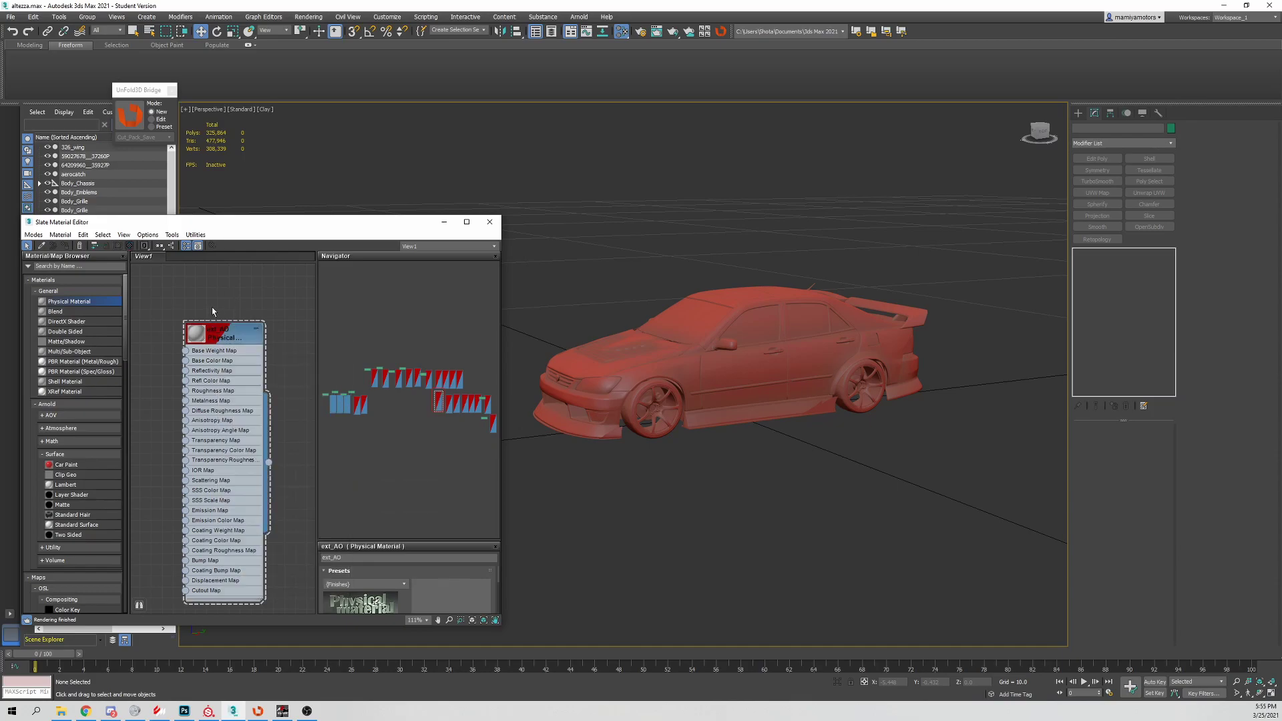
left_click(621, 31)
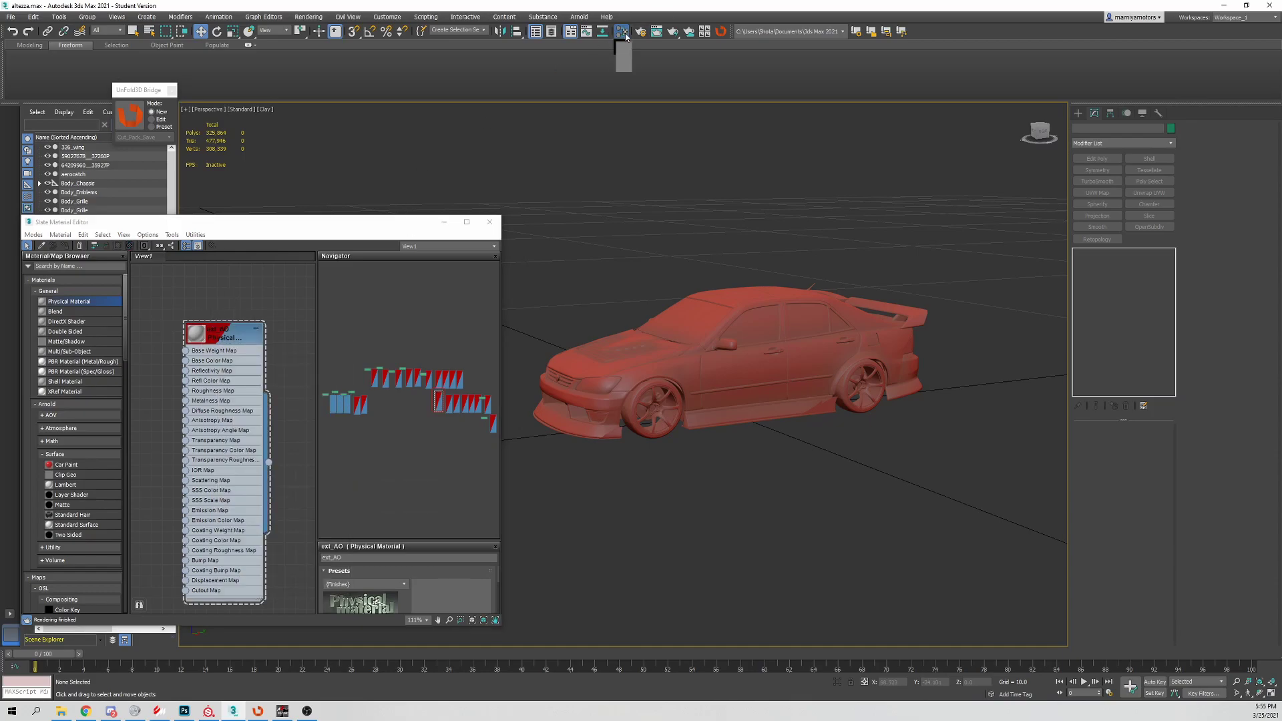
left_click(622, 58)
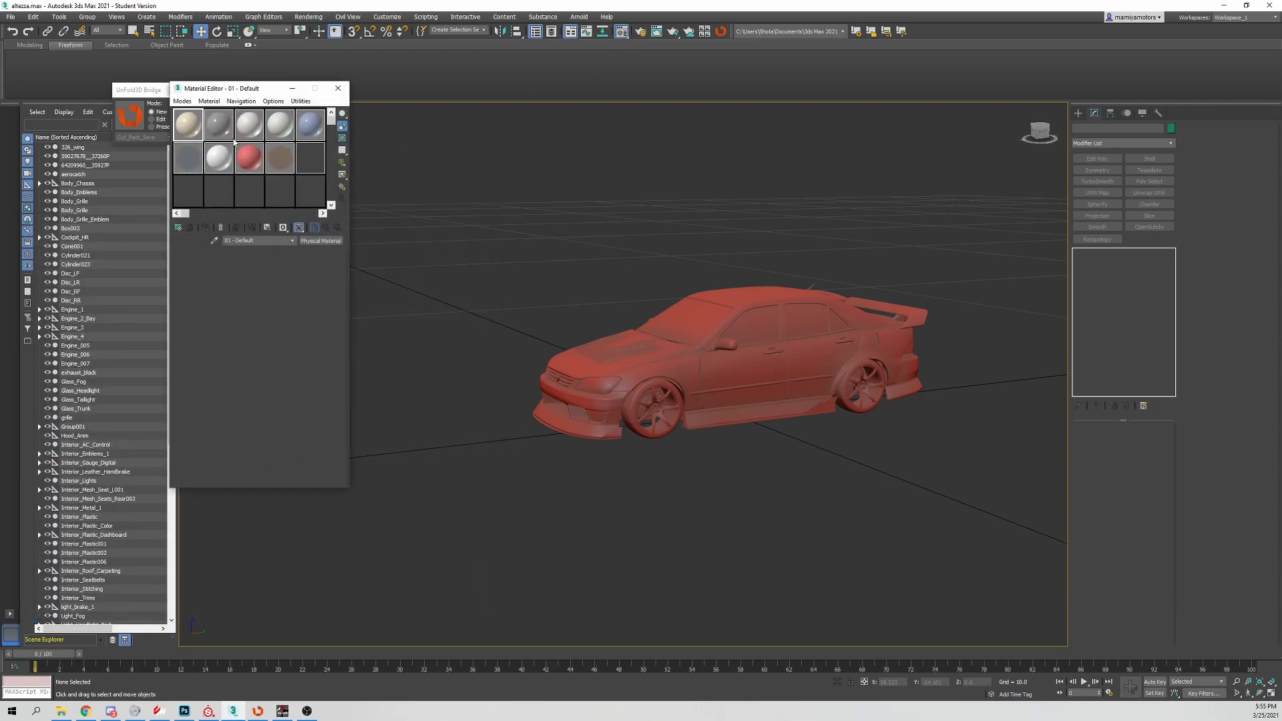
- Close the compact editor, reopen the Slate Material Editor, and move its window aside
left_click(338, 89)
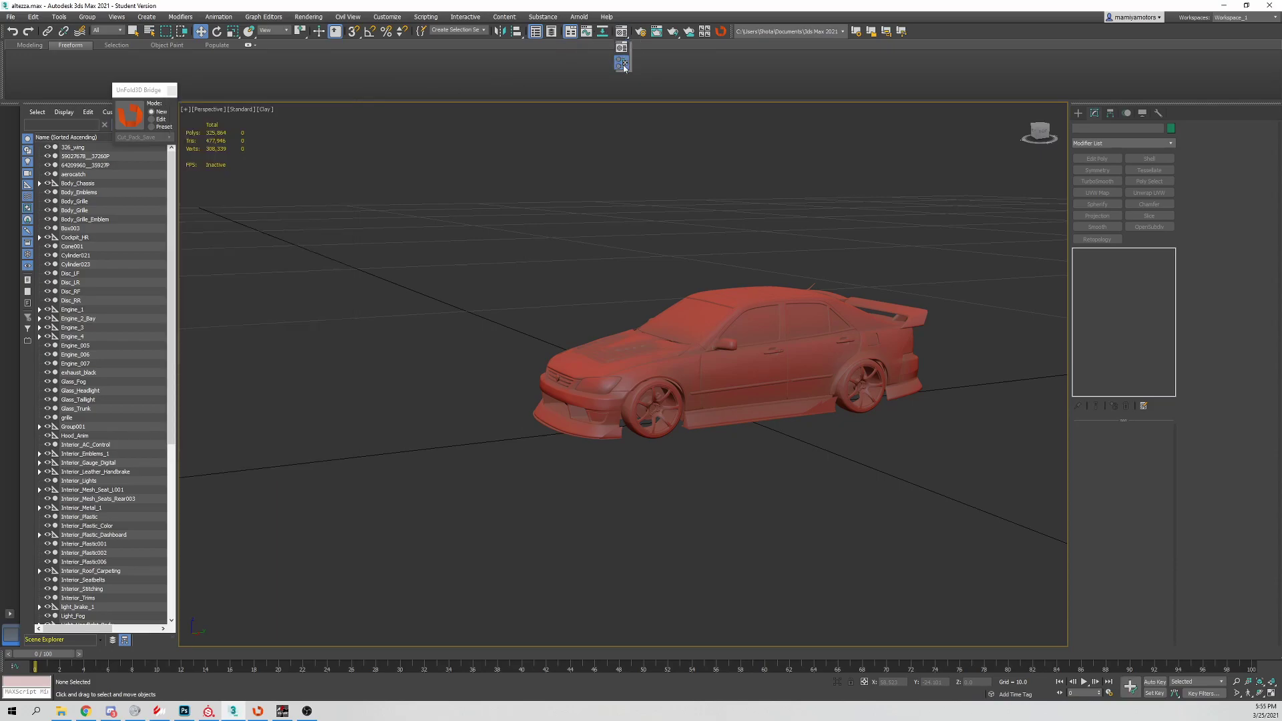
left_click(623, 65)
left_click_drag(272, 214, 362, 178)
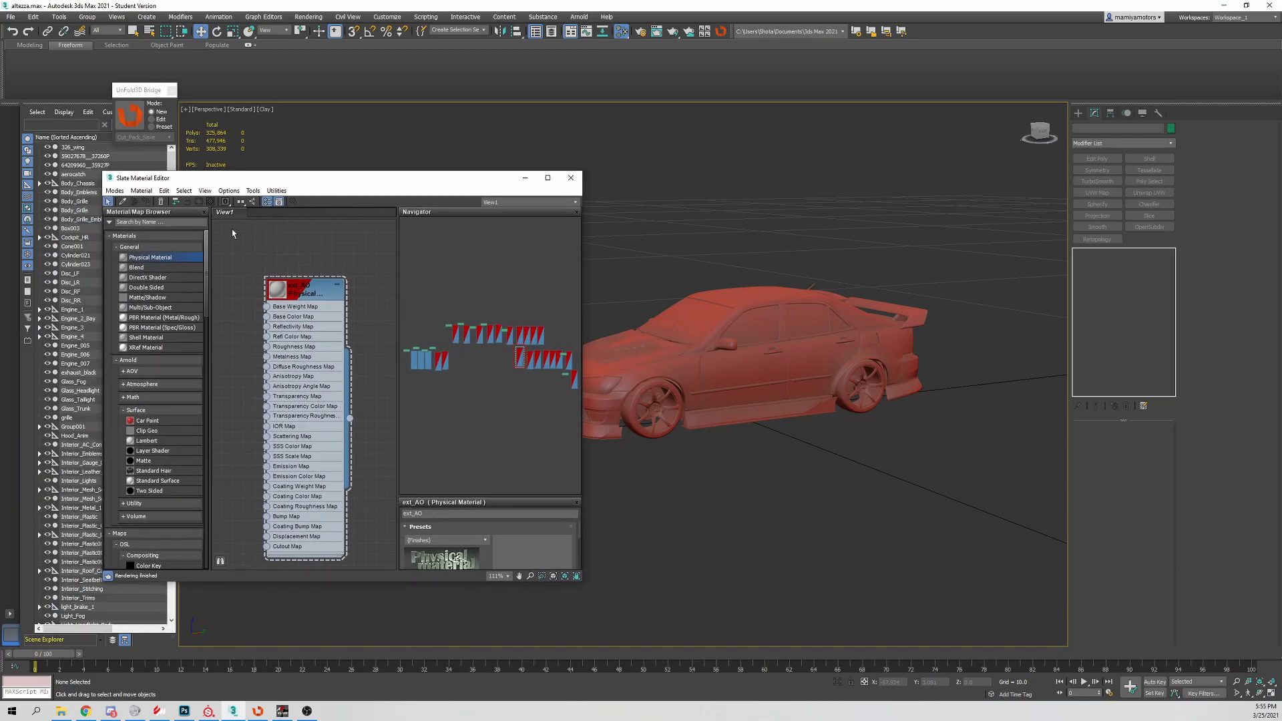
scroll(324, 312, "down", 4)
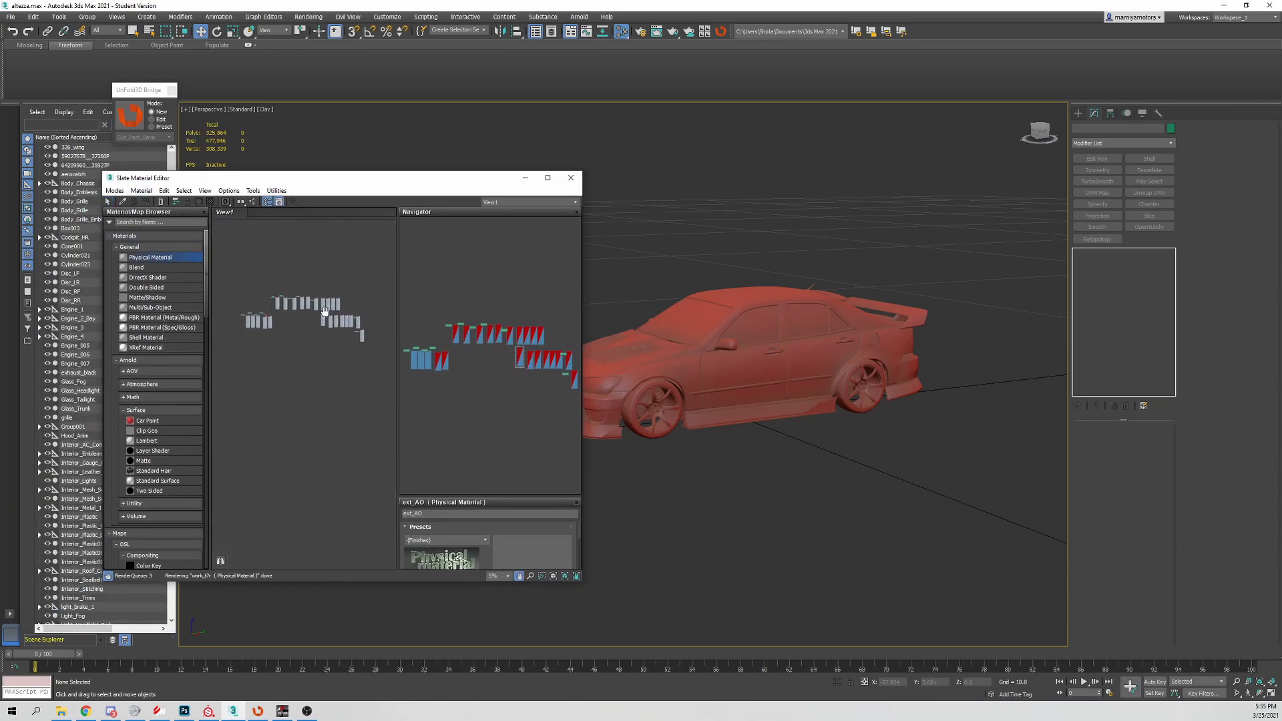
scroll(325, 312, "up", 4)
scroll(317, 297, "down", 4)
scroll(317, 298, "up", 3)
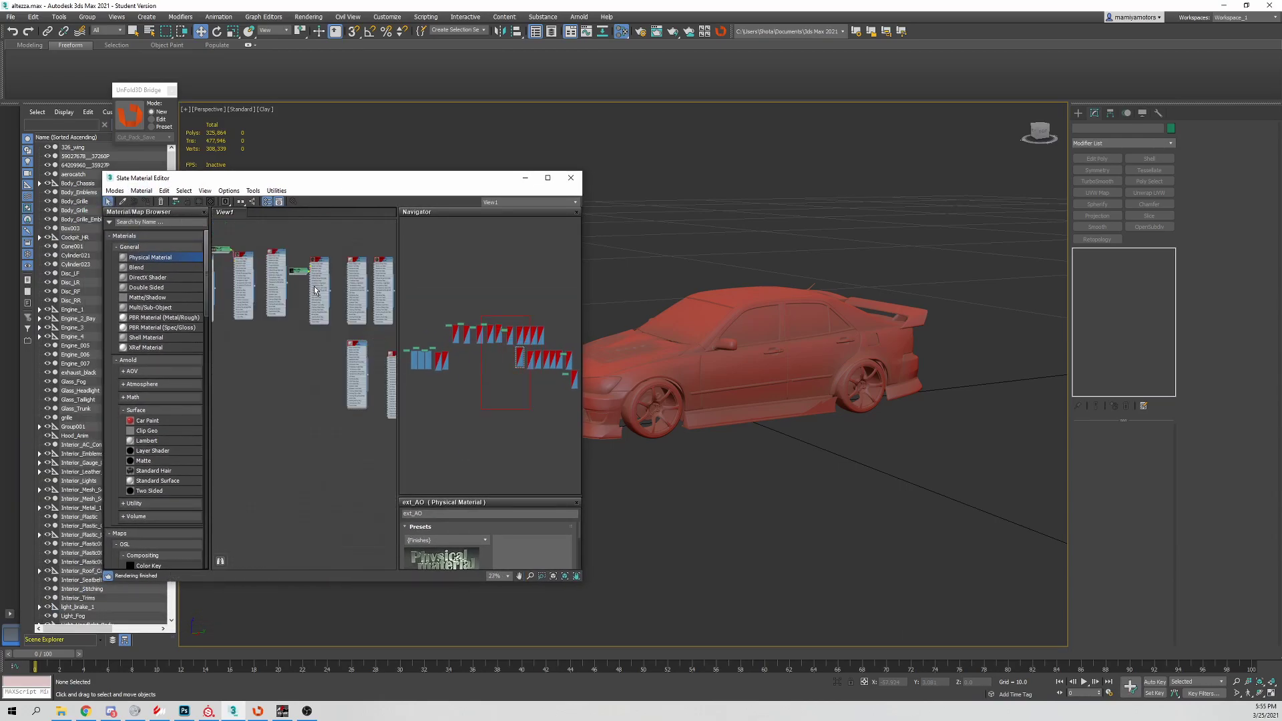
scroll(316, 291, "down", 2)
scroll(296, 278, "up", 3)
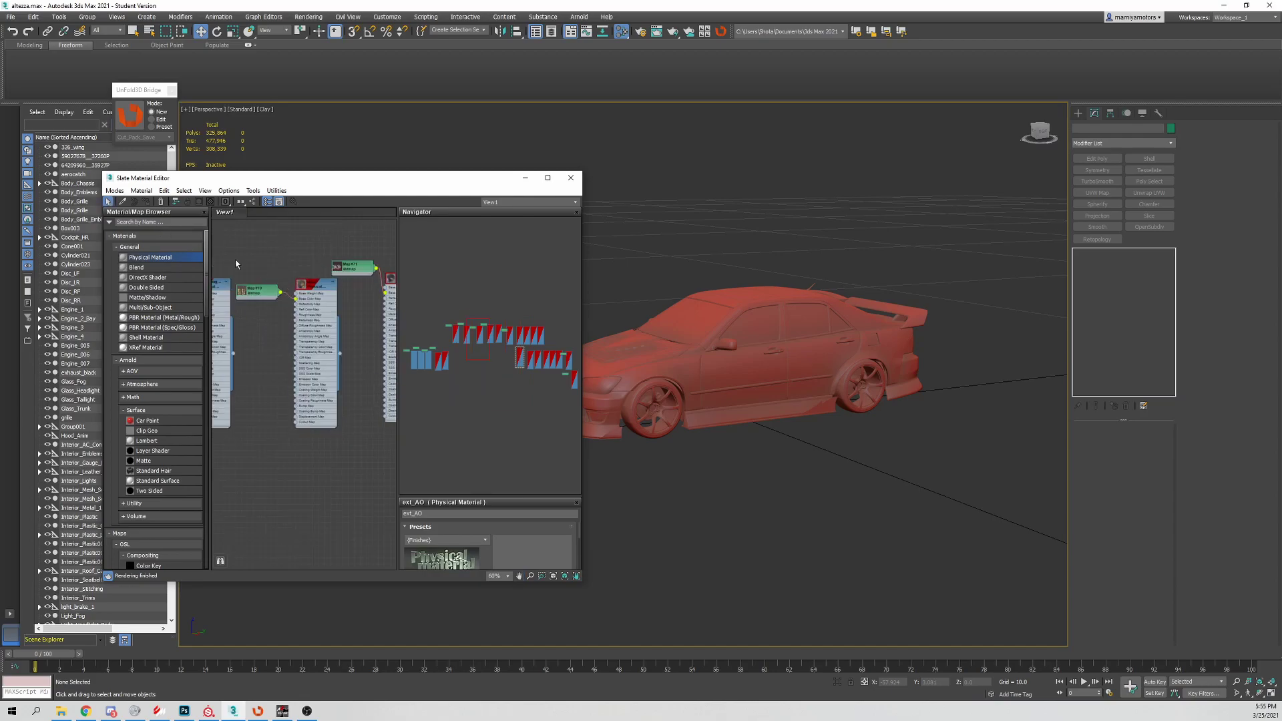
left_click(651, 406)
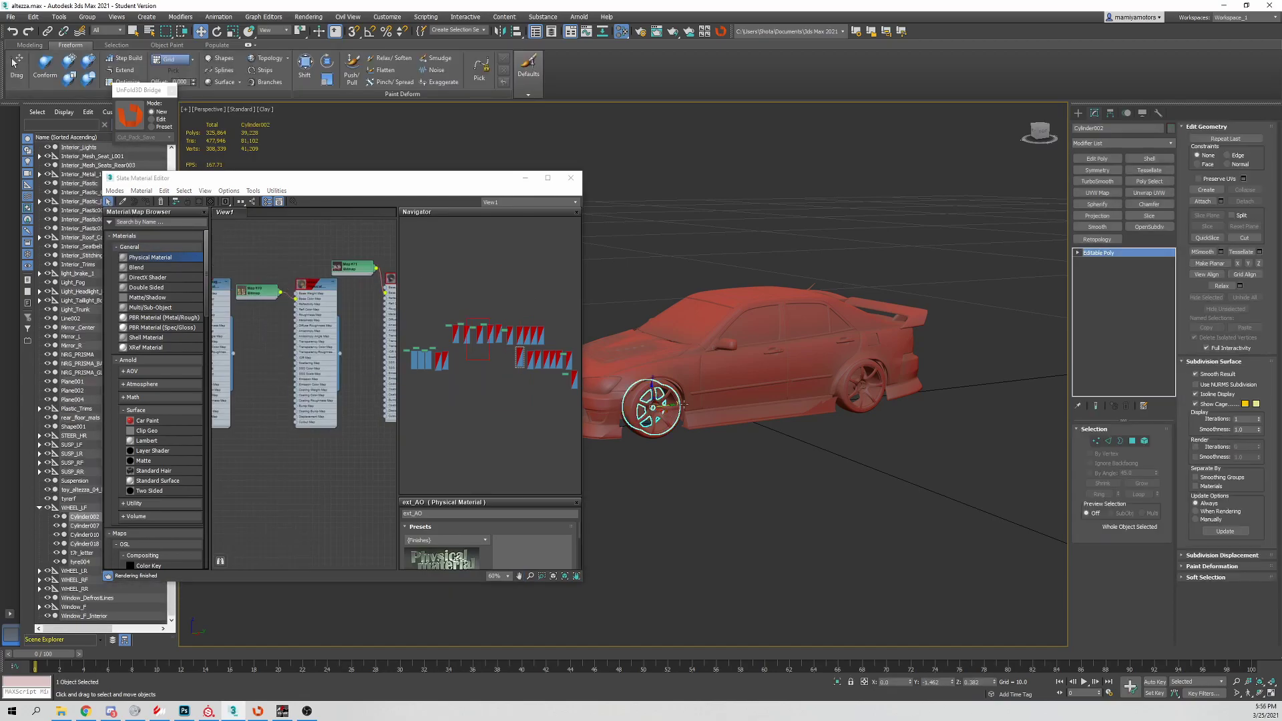
- Frame the ext_AO node with Zoom to Selected and pan the node view
left_click(141, 190)
left_click(183, 191)
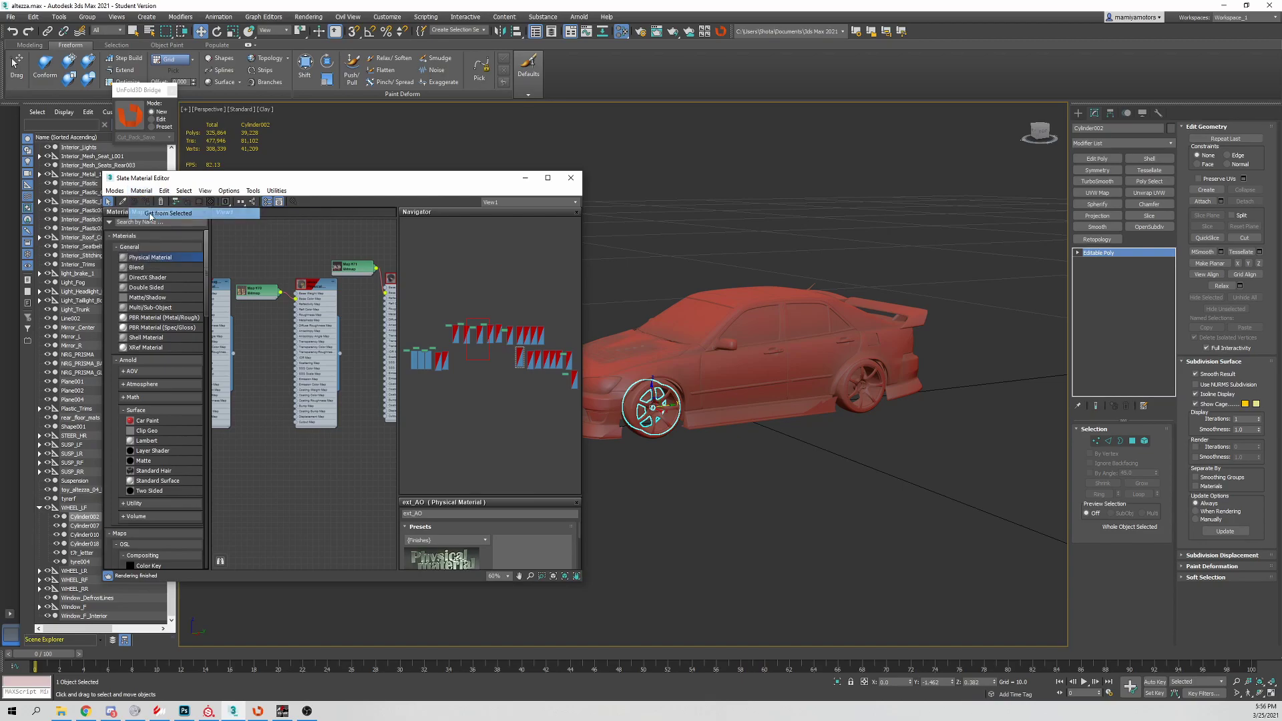
left_click(200, 205)
scroll(321, 279, "down", 1)
scroll(300, 280, "down", 1)
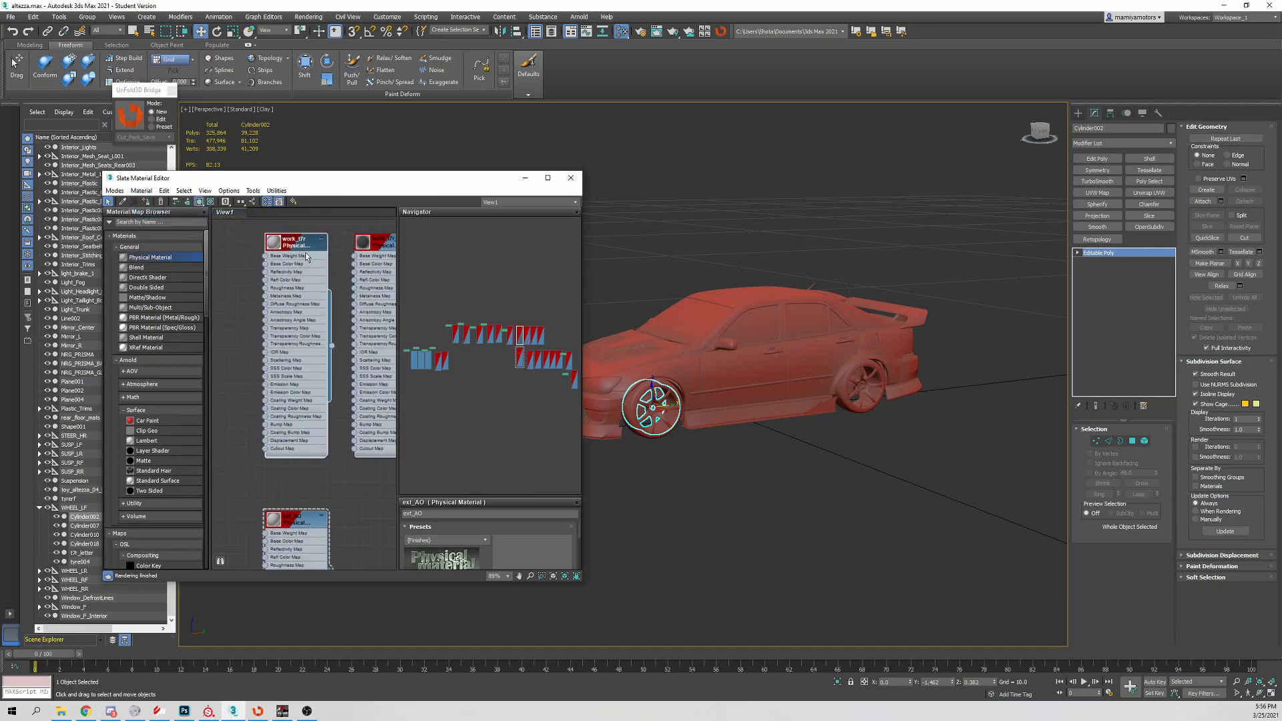
middle_click_drag(306, 252, 289, 257)
scroll(761, 361, "up", 1)
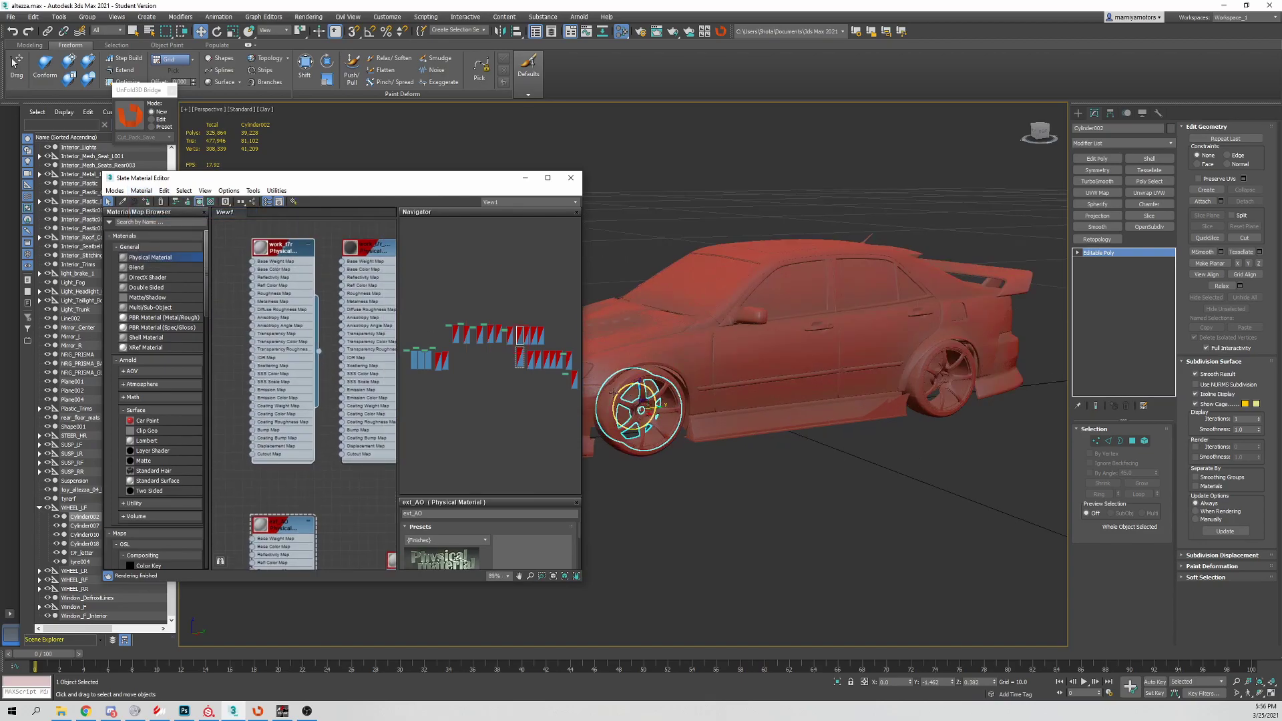
scroll(313, 325, "up", 1)
scroll(277, 285, "down", 1)
middle_click_drag(291, 331, 323, 375)
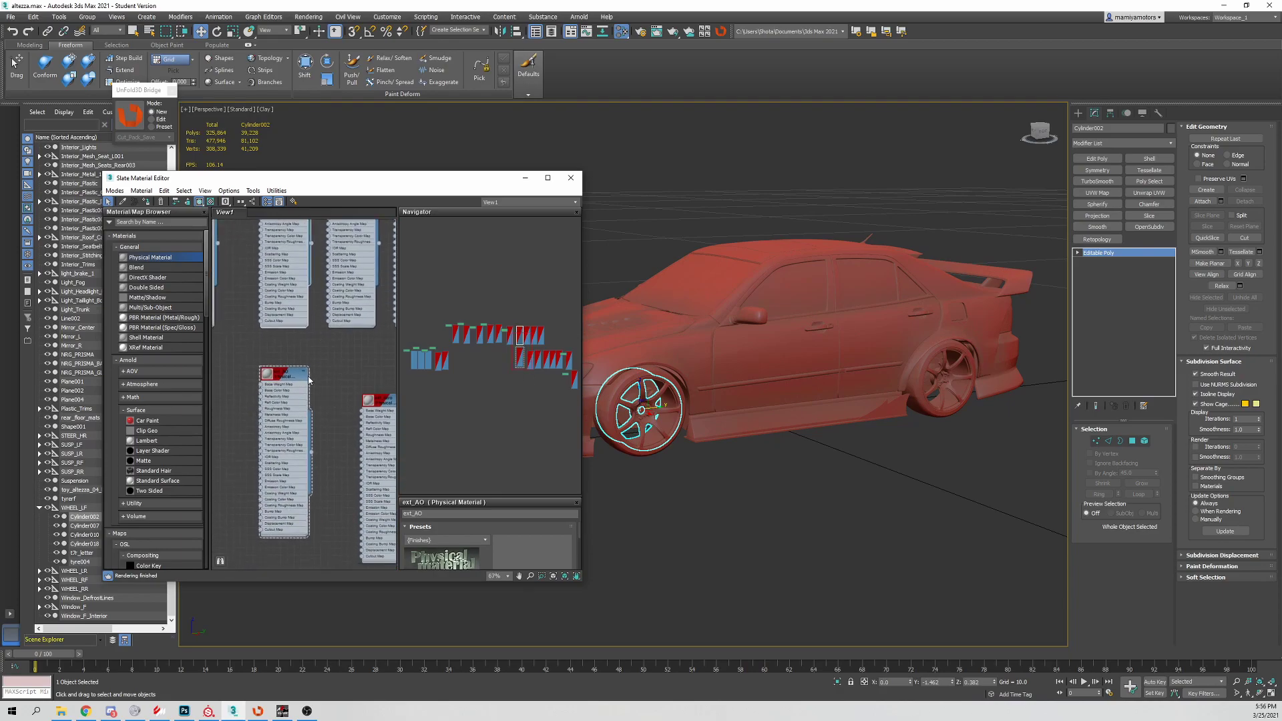
middle_click_drag(744, 369, 802, 401, "alt")
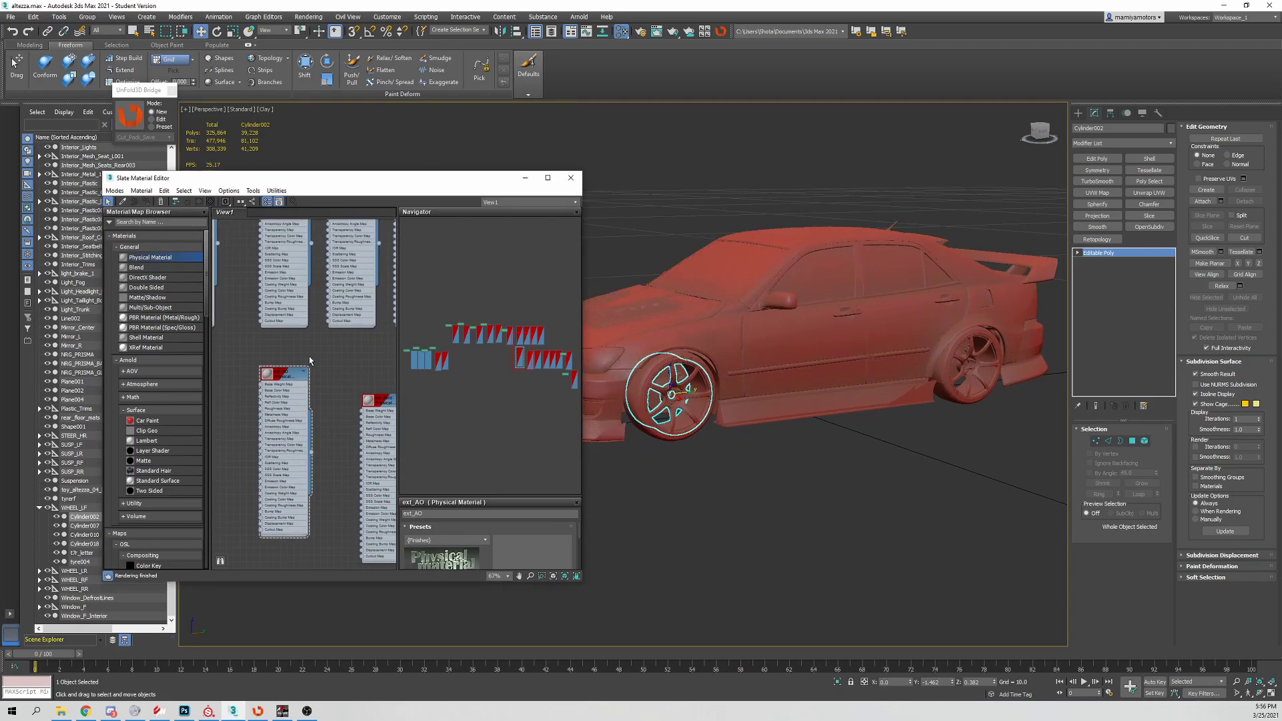
- Select all twelve ext_AO objects using the node's Select by Material command
left_click(858, 465)
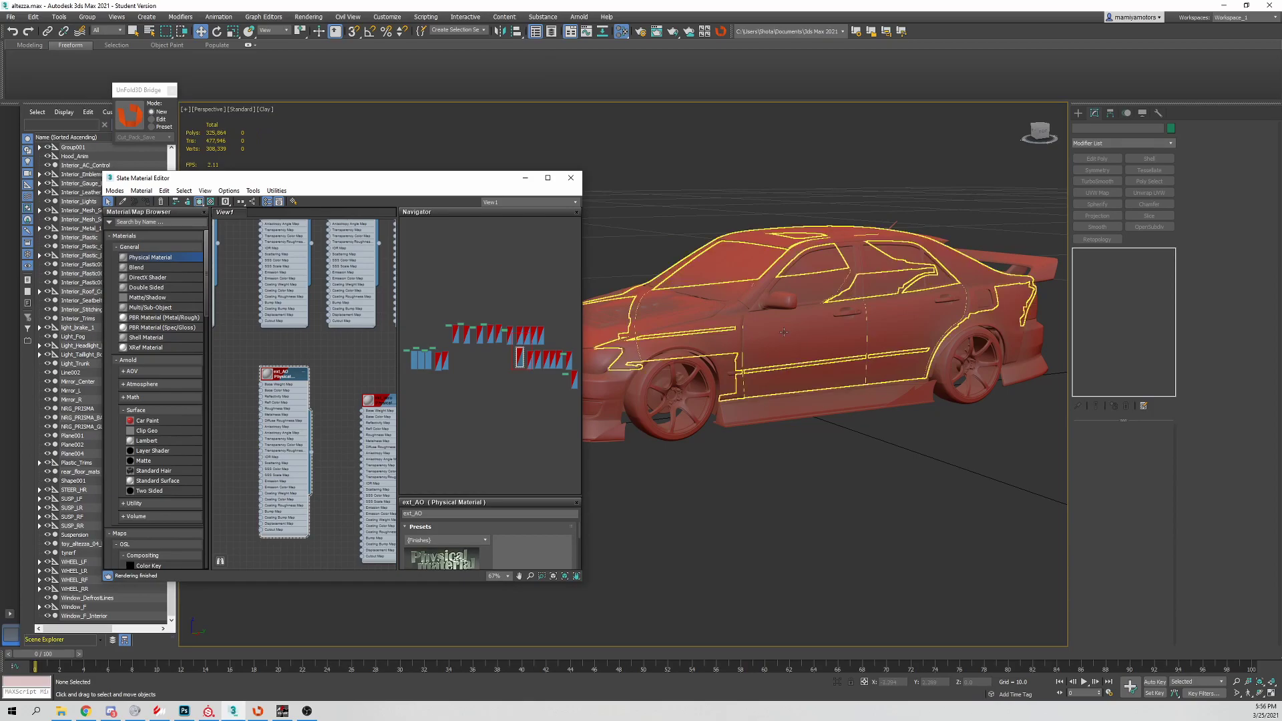
right_click(280, 382)
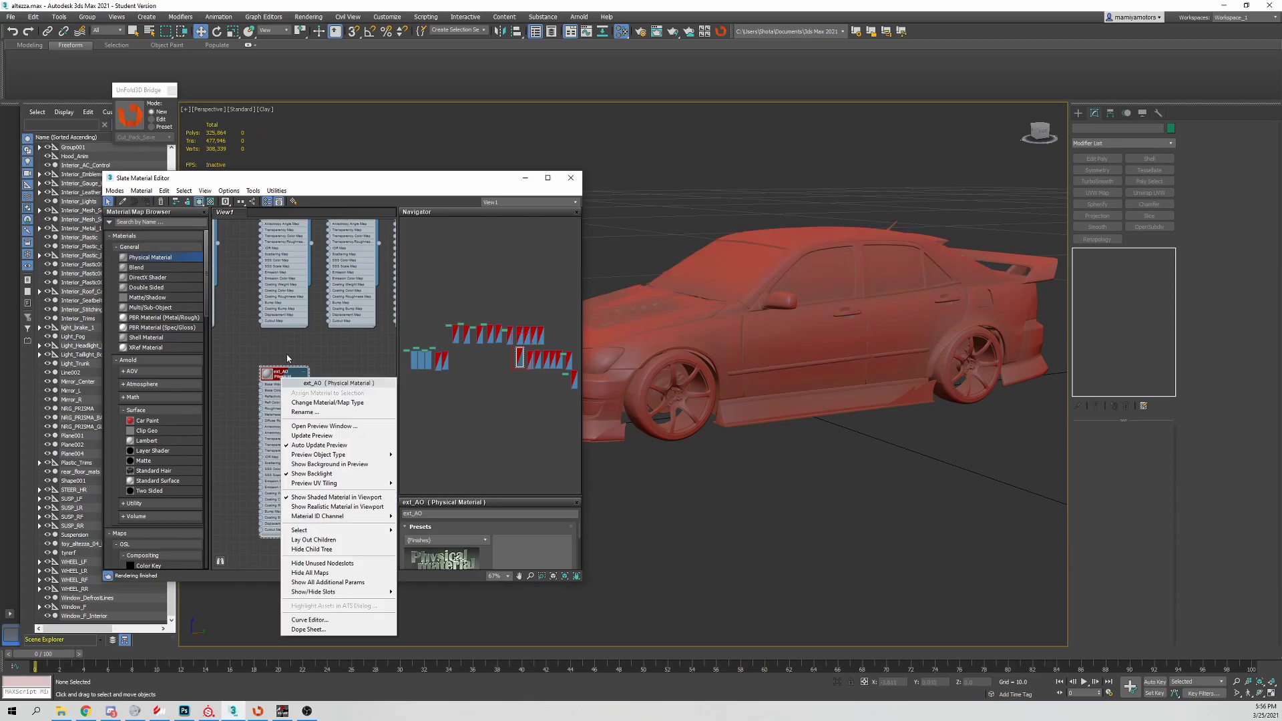
right_click(288, 357)
right_click(277, 382)
right_click(272, 431)
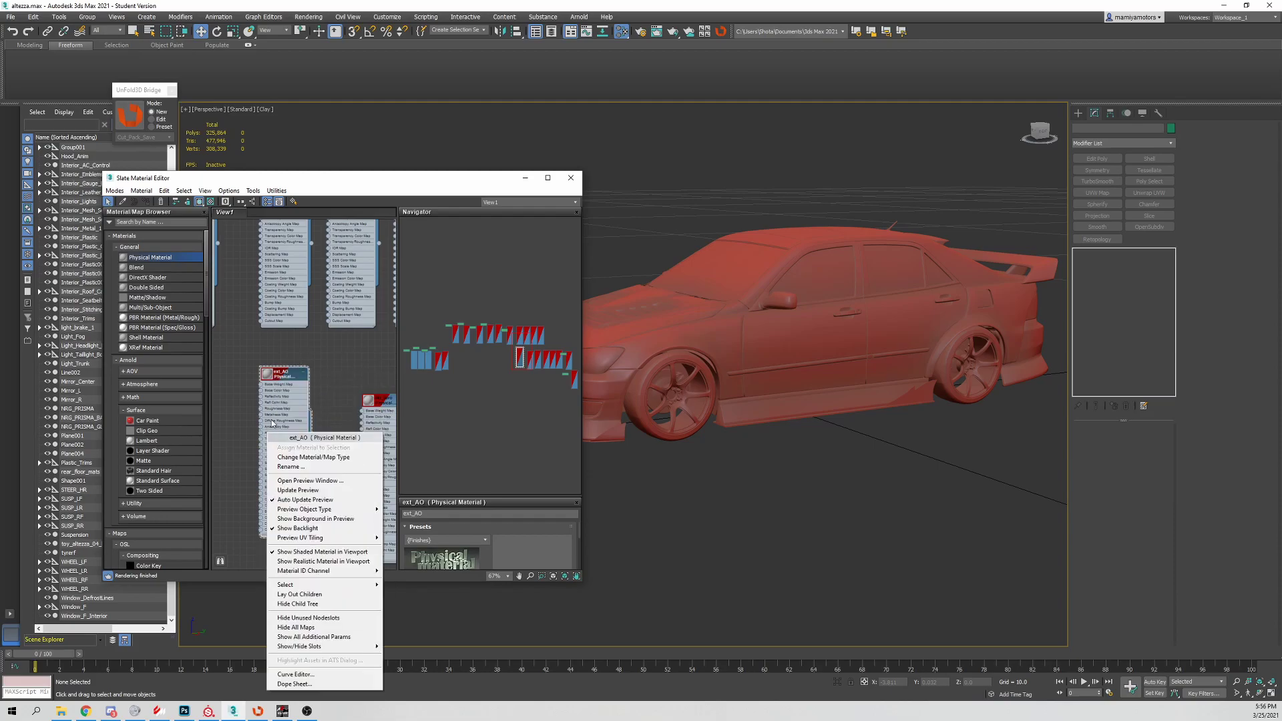
right_click(282, 374)
right_click(277, 381)
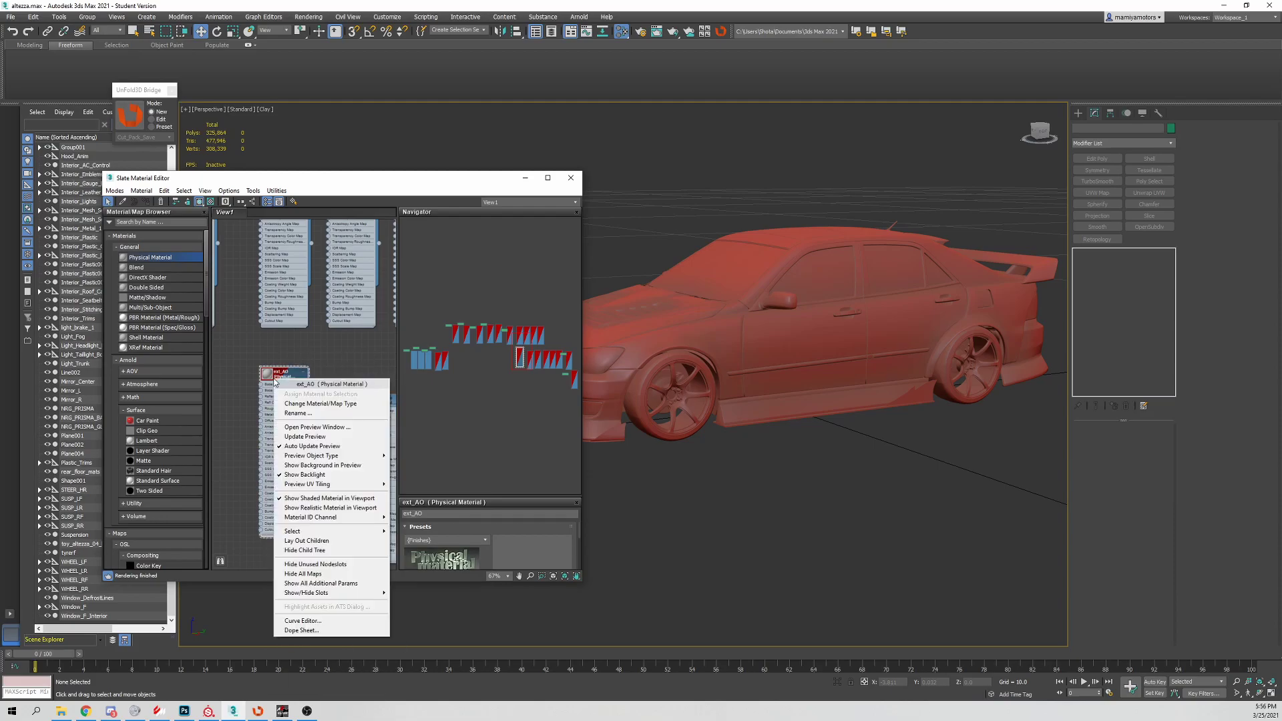
mouse_move(301, 532)
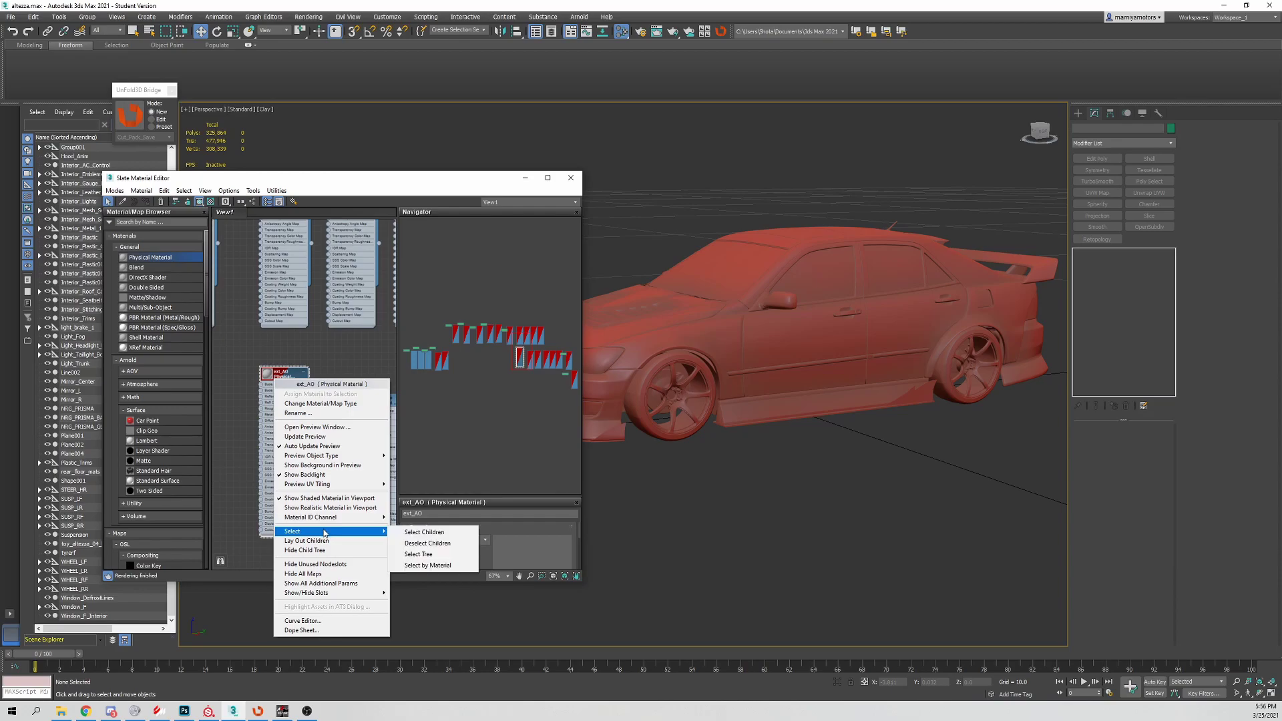
left_click(428, 565)
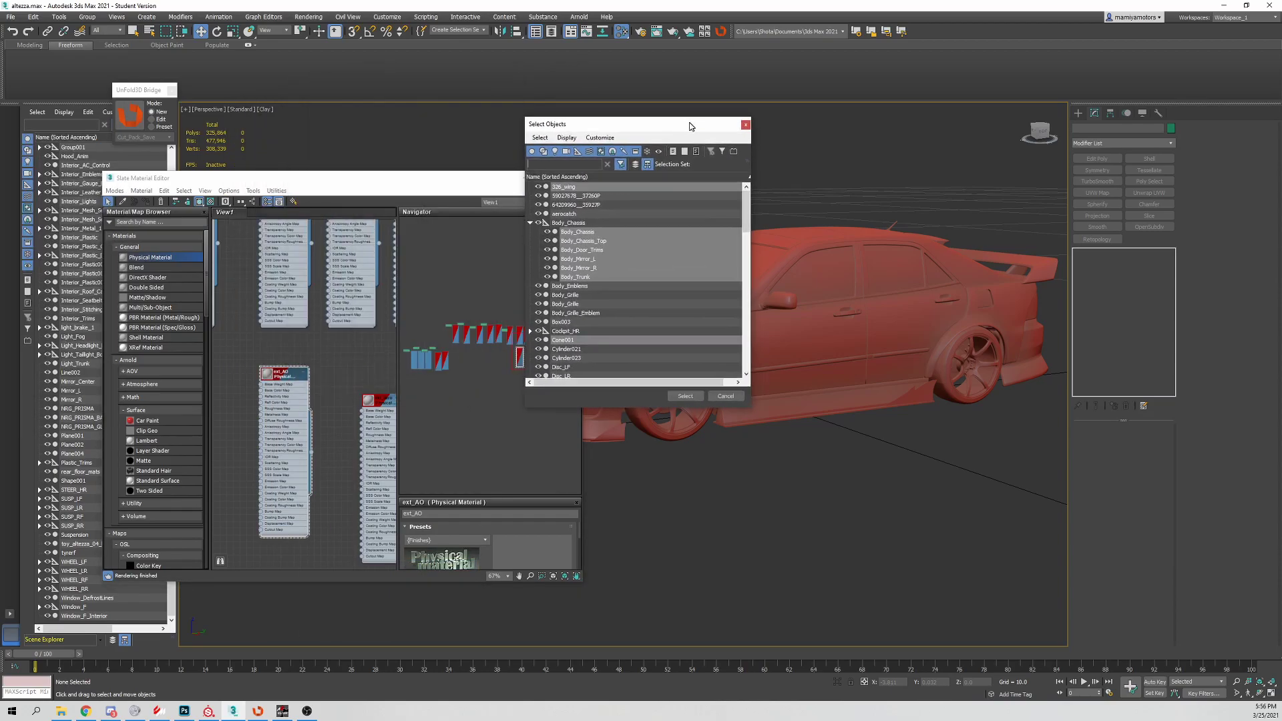
left_click_drag(516, 72, 636, 107)
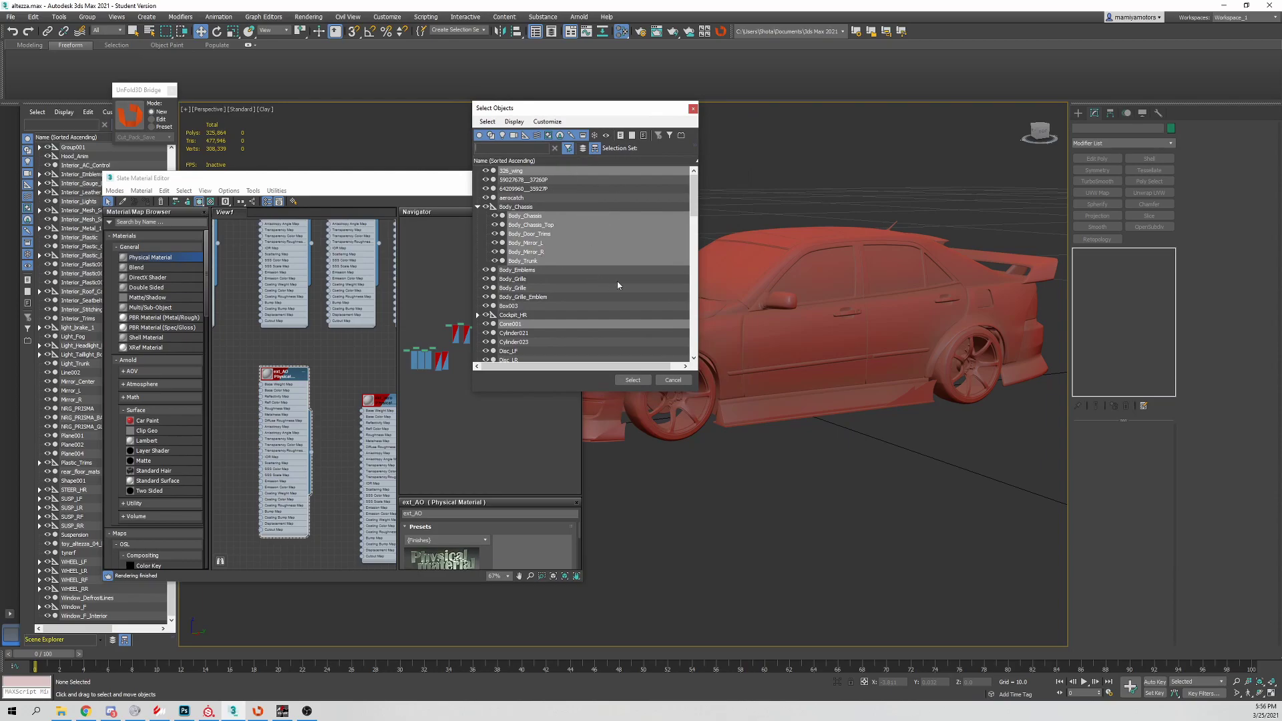
scroll(647, 234, "down", 5)
scroll(641, 229, "up", 4)
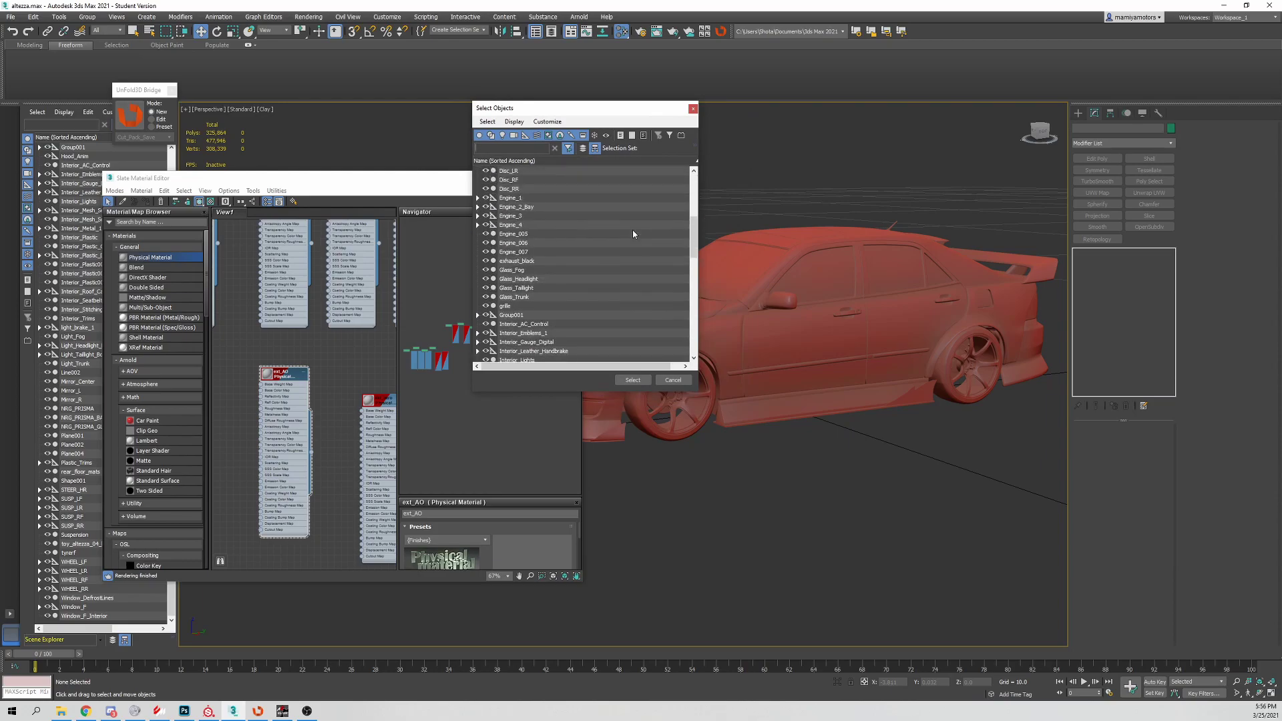
left_click(631, 380)
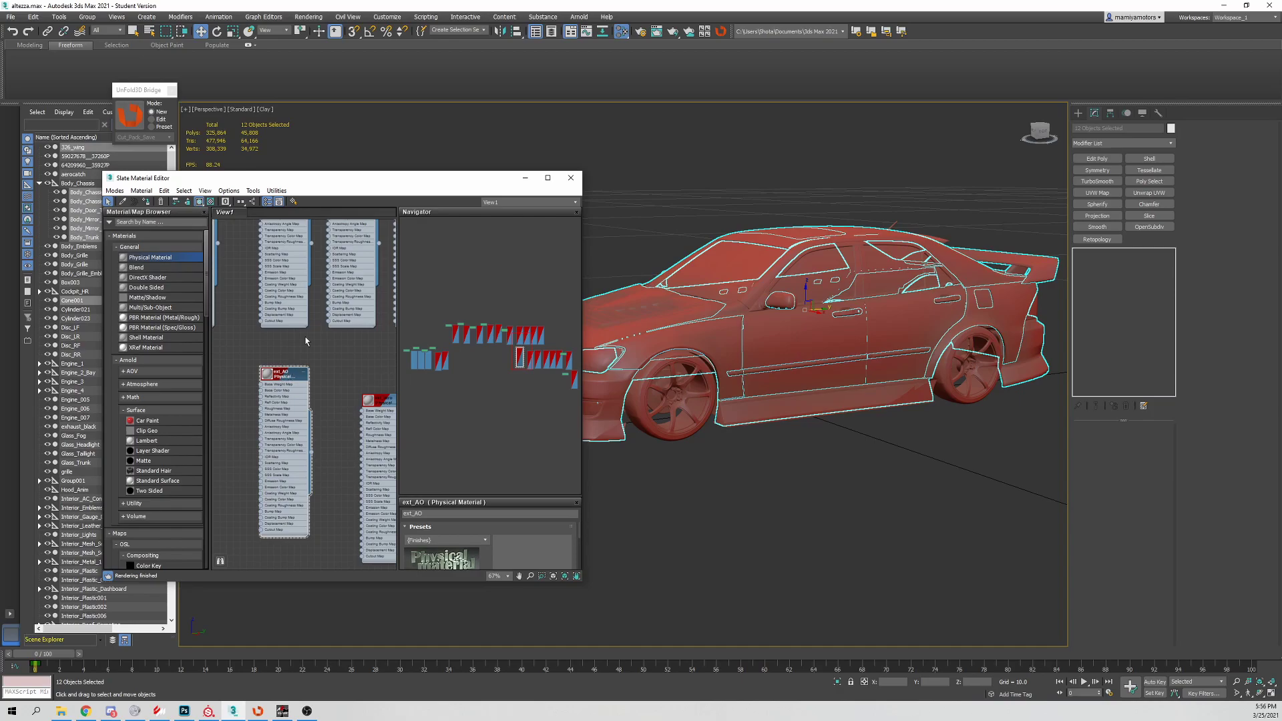
- Show only the selected body parts and orbit around them
right_click(733, 374)
left_click(802, 301)
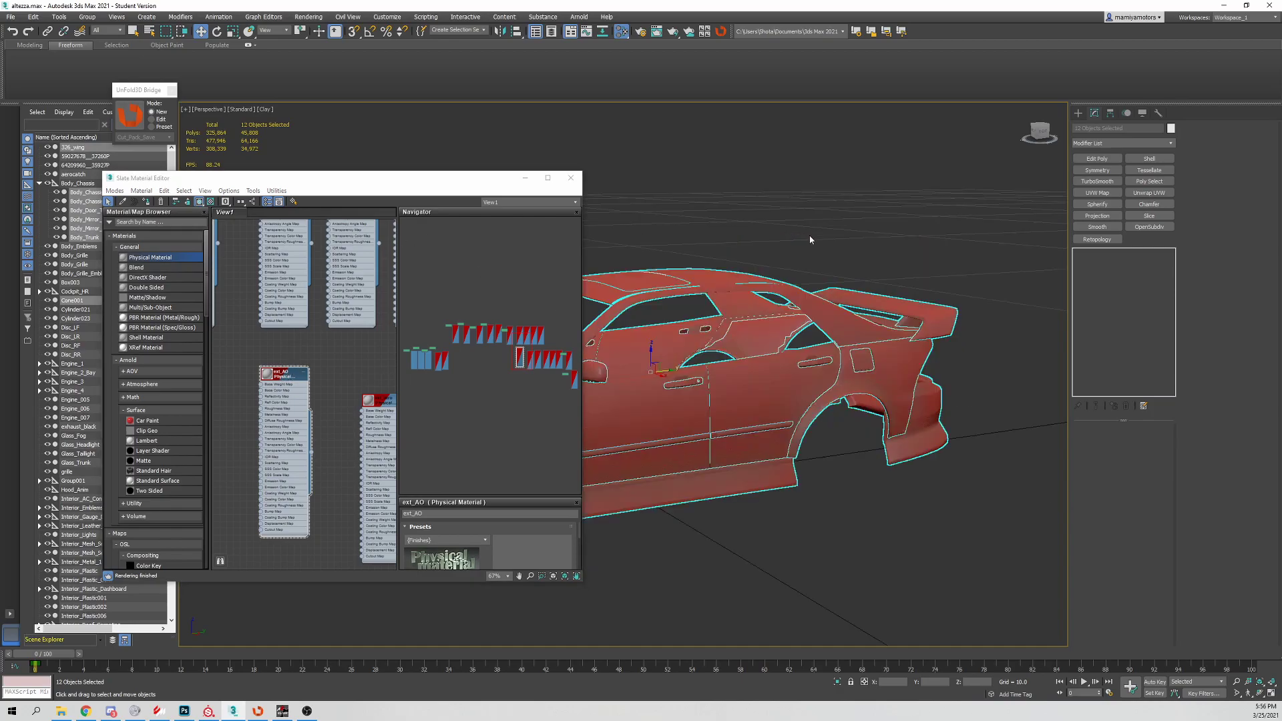
middle_click_drag(809, 290, 826, 288, "alt")
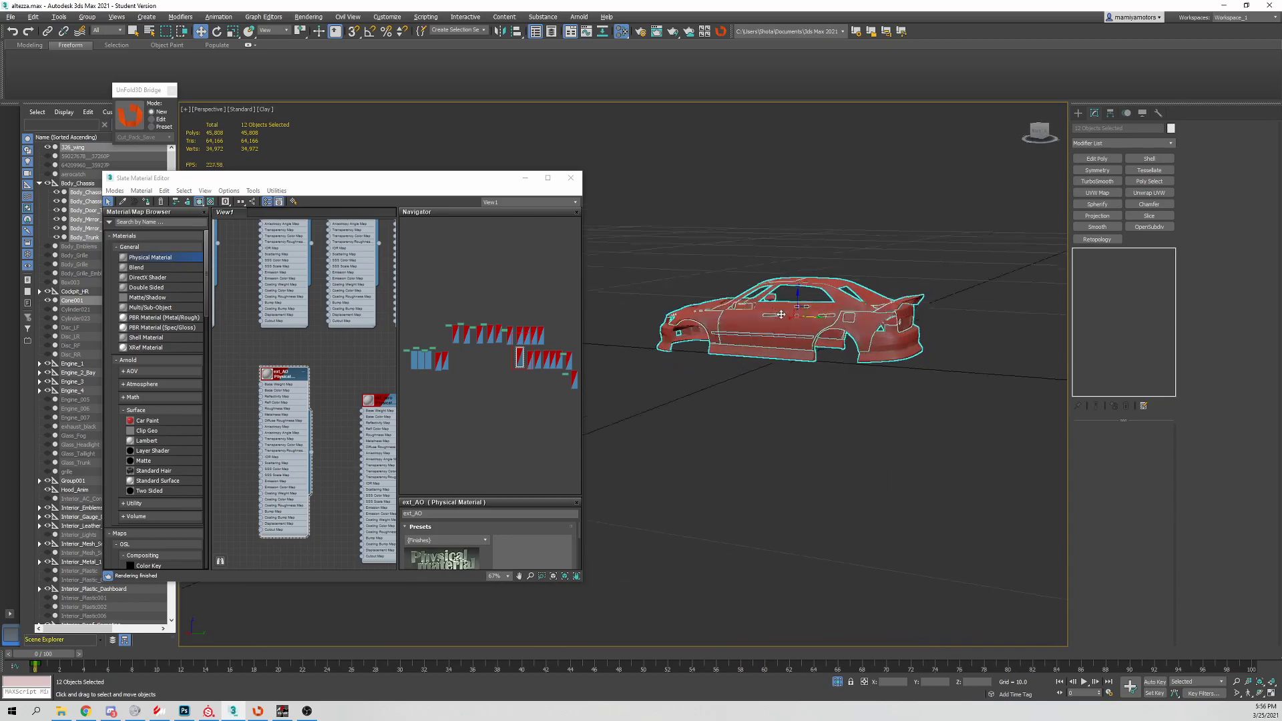
middle_click_drag(755, 316, 816, 298, "alt")
scroll(790, 289, "up", 4)
scroll(806, 295, "down", 3)
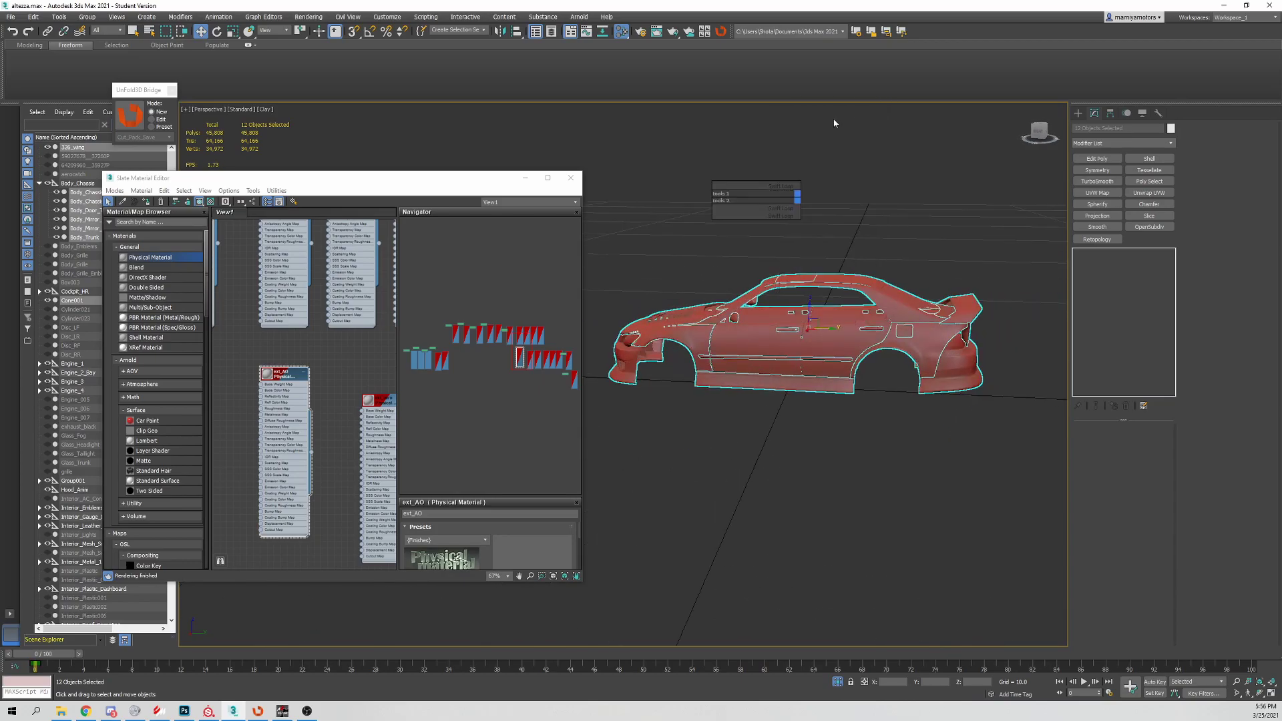
middle_click_drag(804, 198, 831, 231, "alt")
left_click_drag(341, 178, 255, 179)
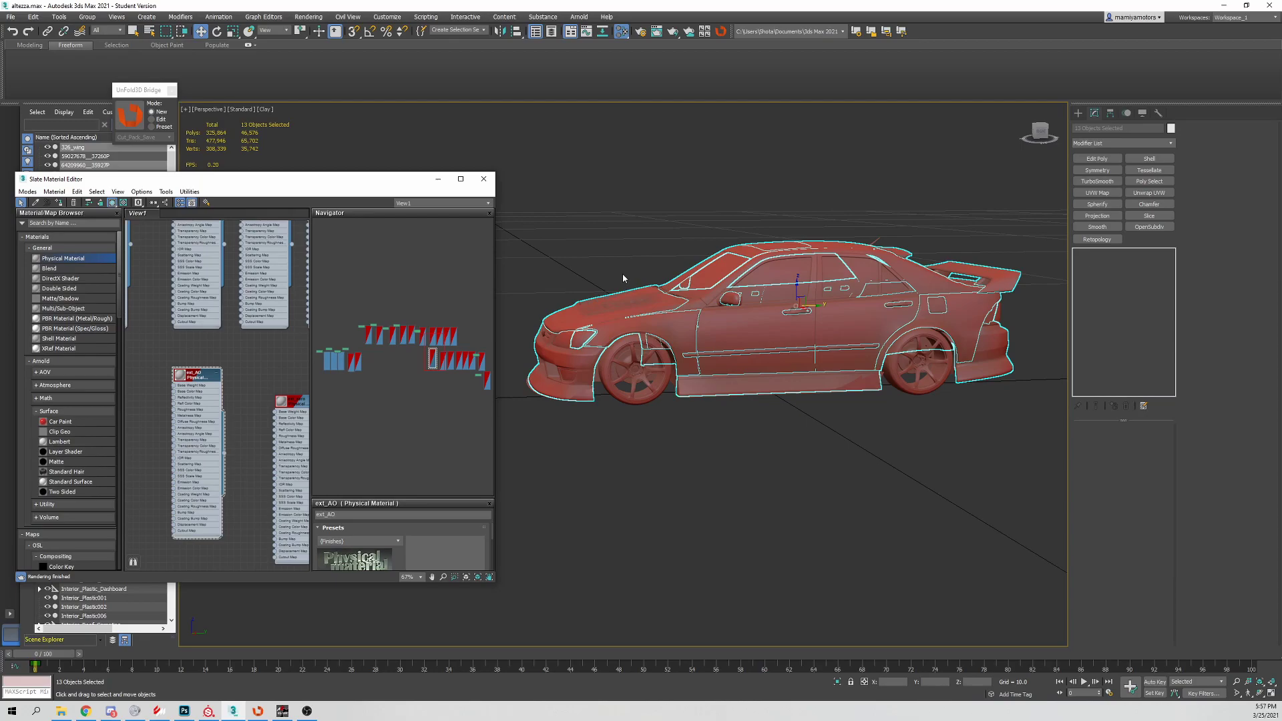
- Change the viewport shading from Clay to Default Shading
left_click(266, 110)
left_click(300, 126)
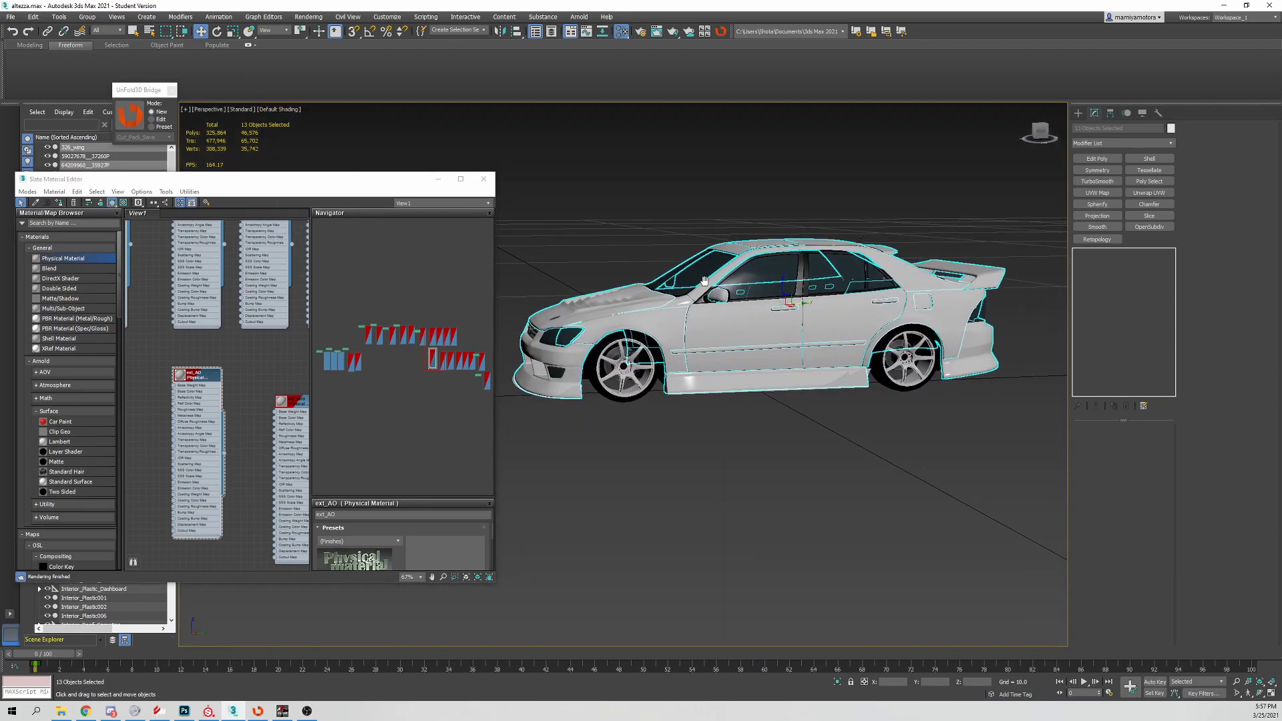
mouse_move(702, 284)
middle_mouse_down("alt")
mouse_move(663, 283)
mouse_move(741, 260)
middle_mouse_up("alt")
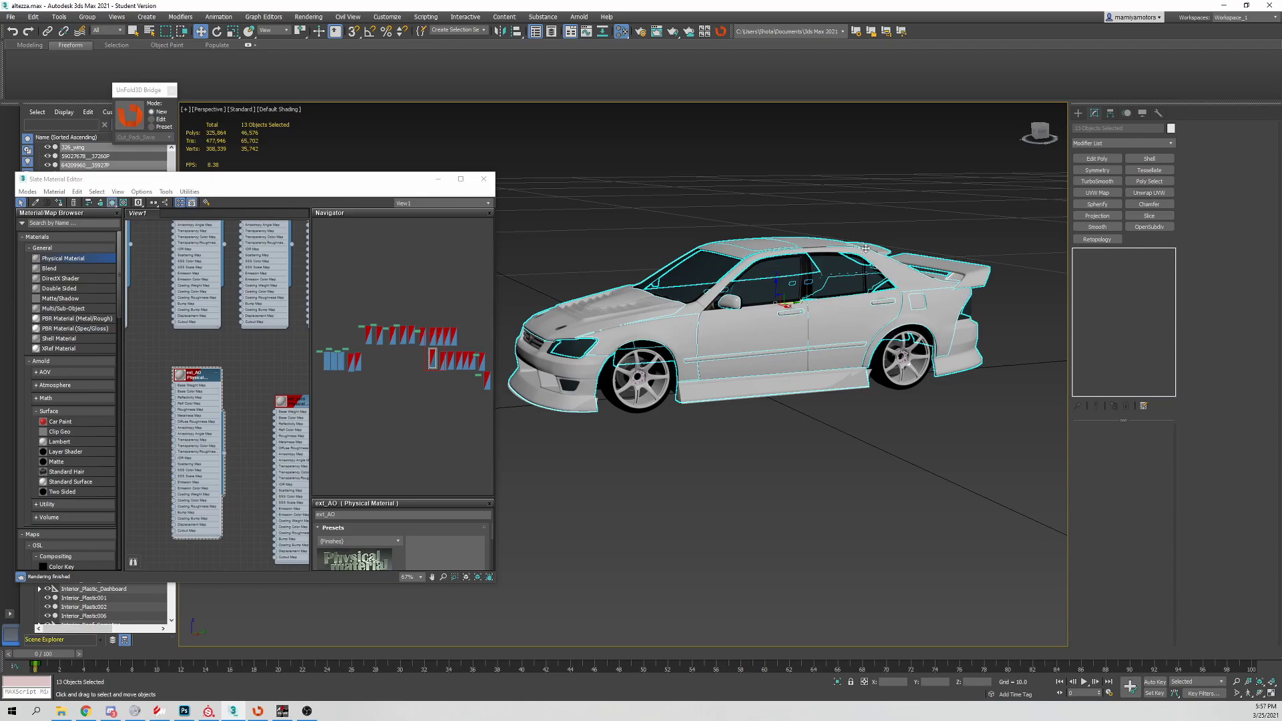
- Isolate the selected body parts and apply an Unwrap UVW modifier
right_click(693, 300)
left_click(809, 178)
scroll(806, 190, "down", 2)
middle_click_drag(762, 301, 722, 270)
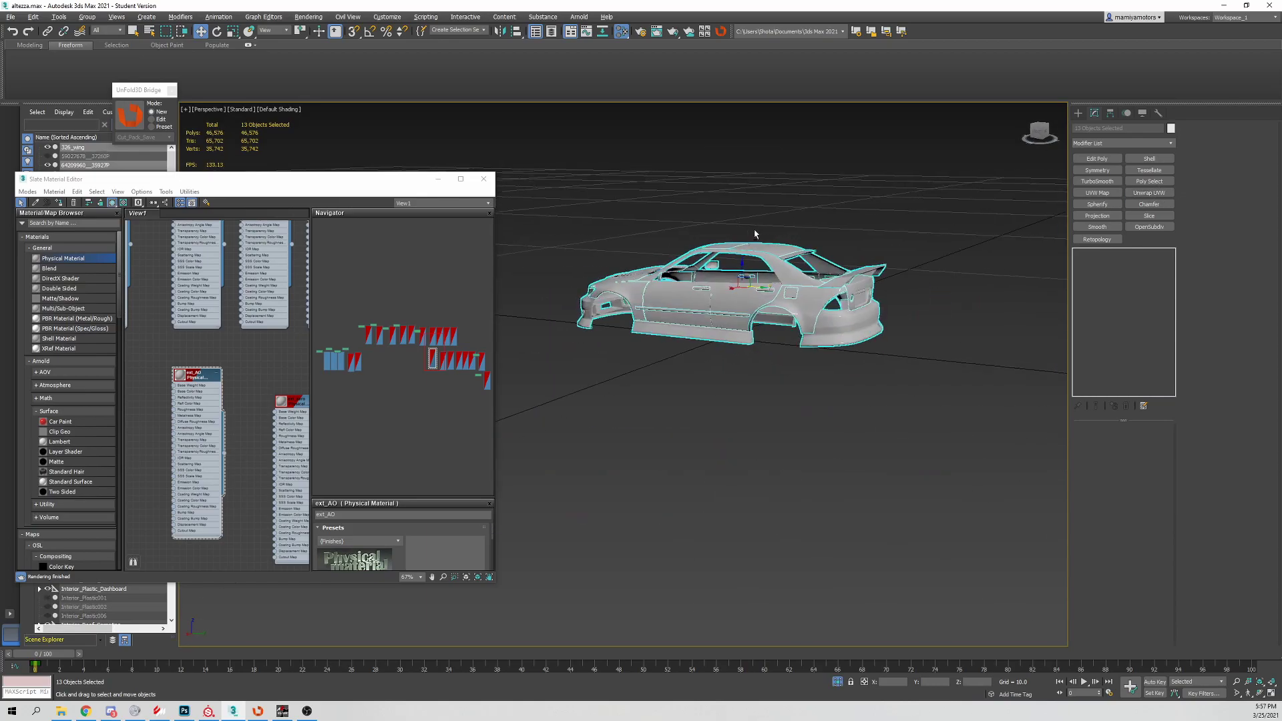
left_click(1159, 195)
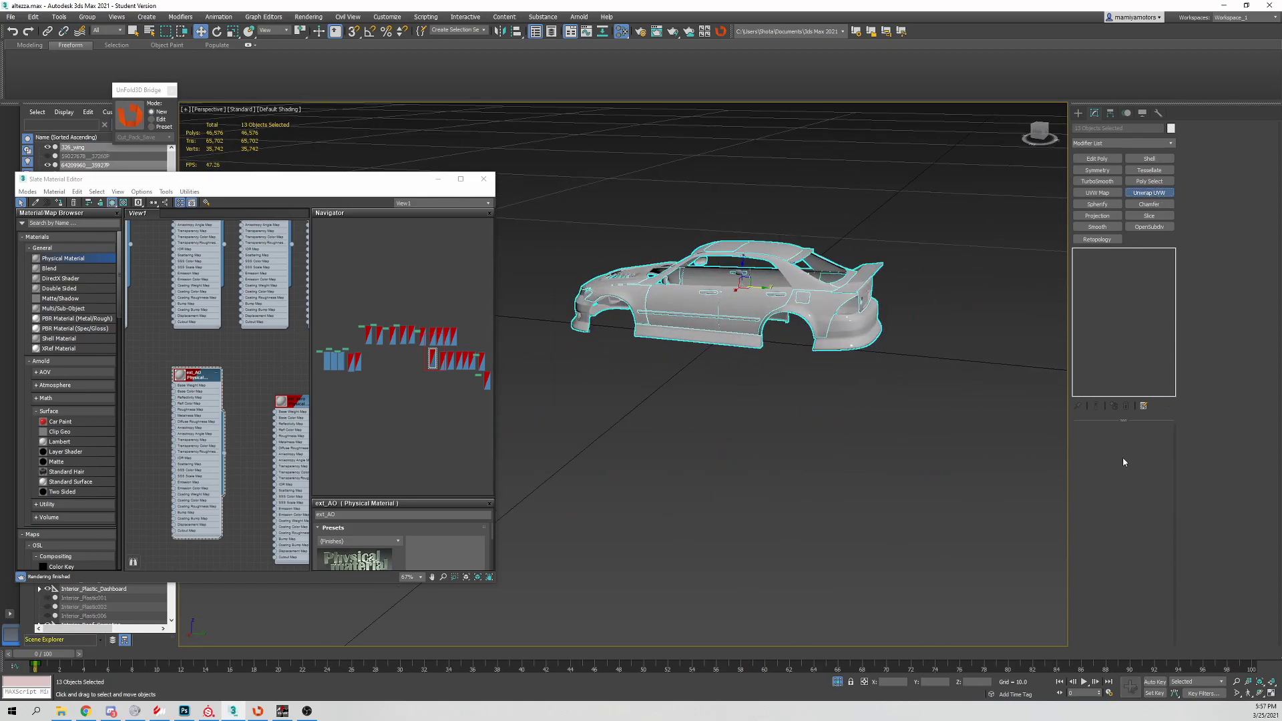
- Open the Edit UVWs window, position it, and switch to face selection
left_click(1227, 141)
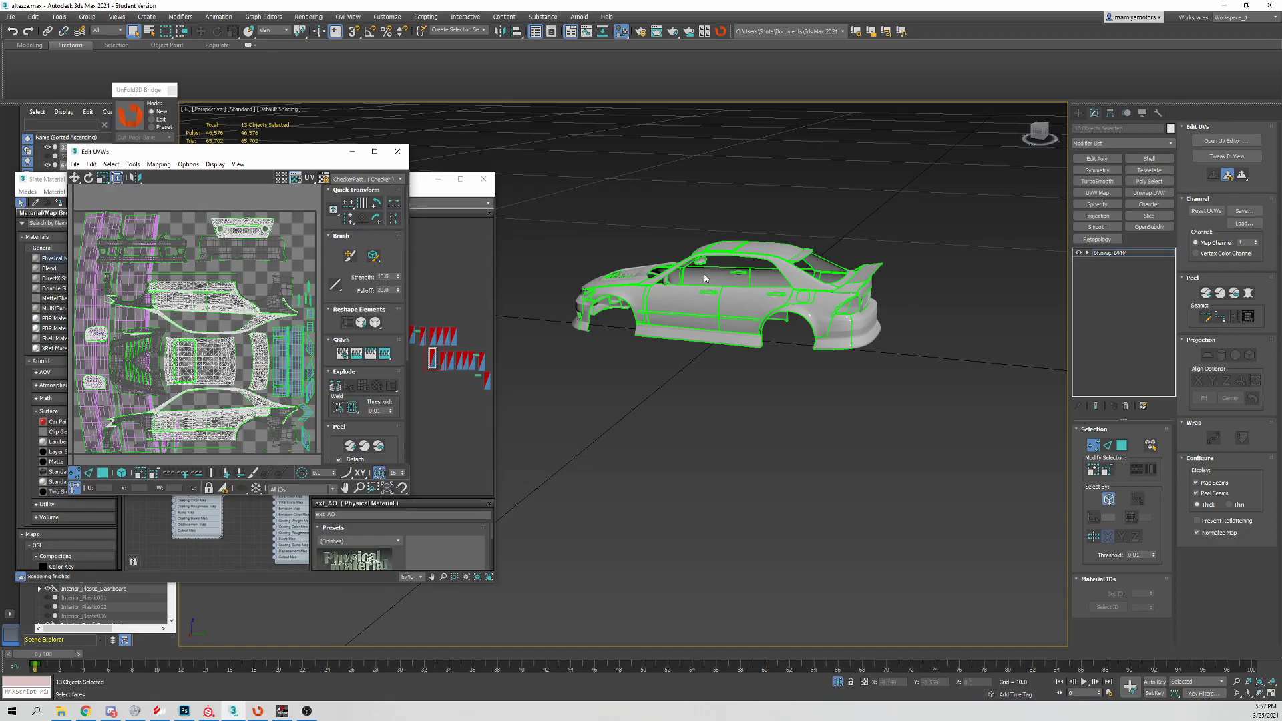
middle_click_drag(814, 311, 789, 331, "alt")
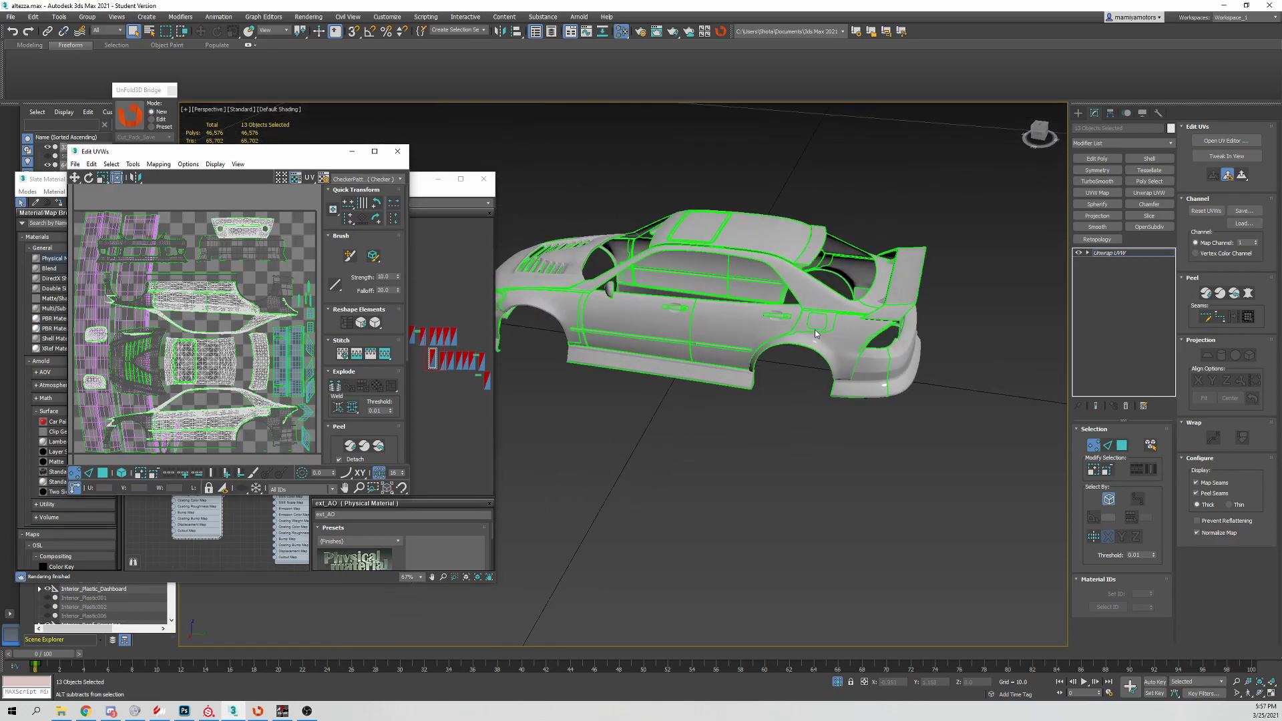
left_click_drag(266, 156, 356, 160)
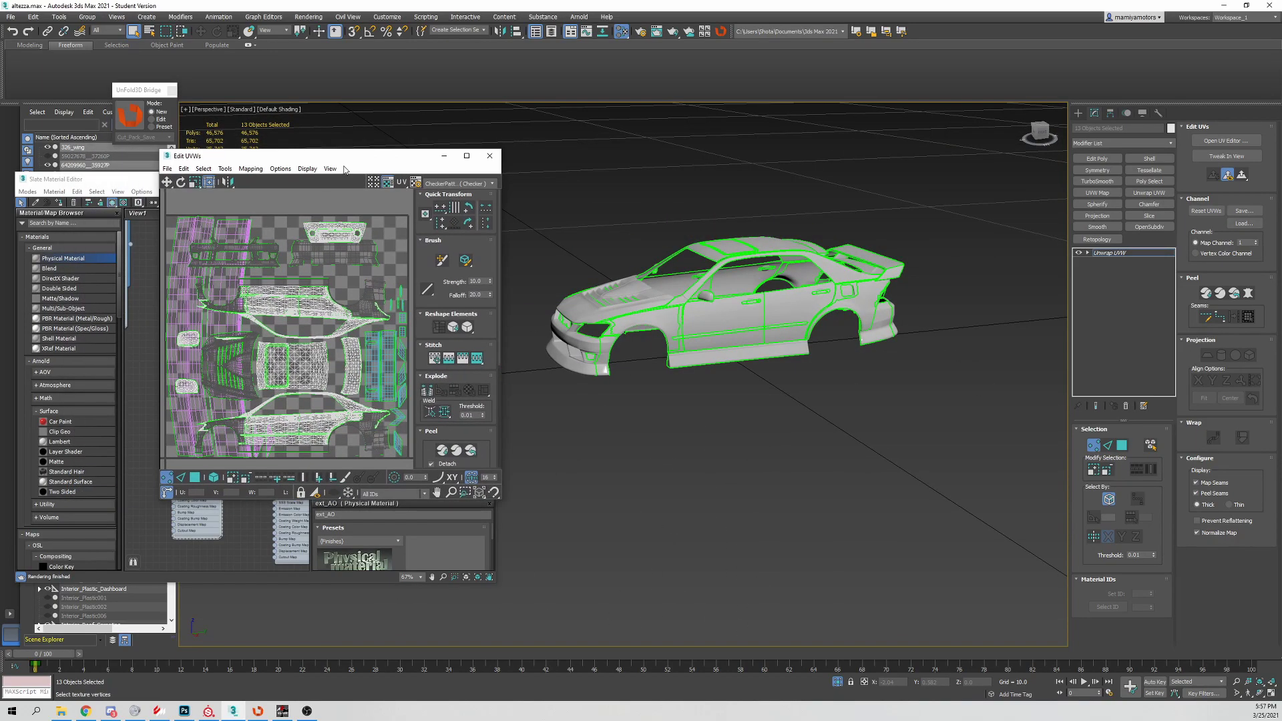
middle_click_drag(206, 210, 229, 192)
scroll(738, 249, "up", 3)
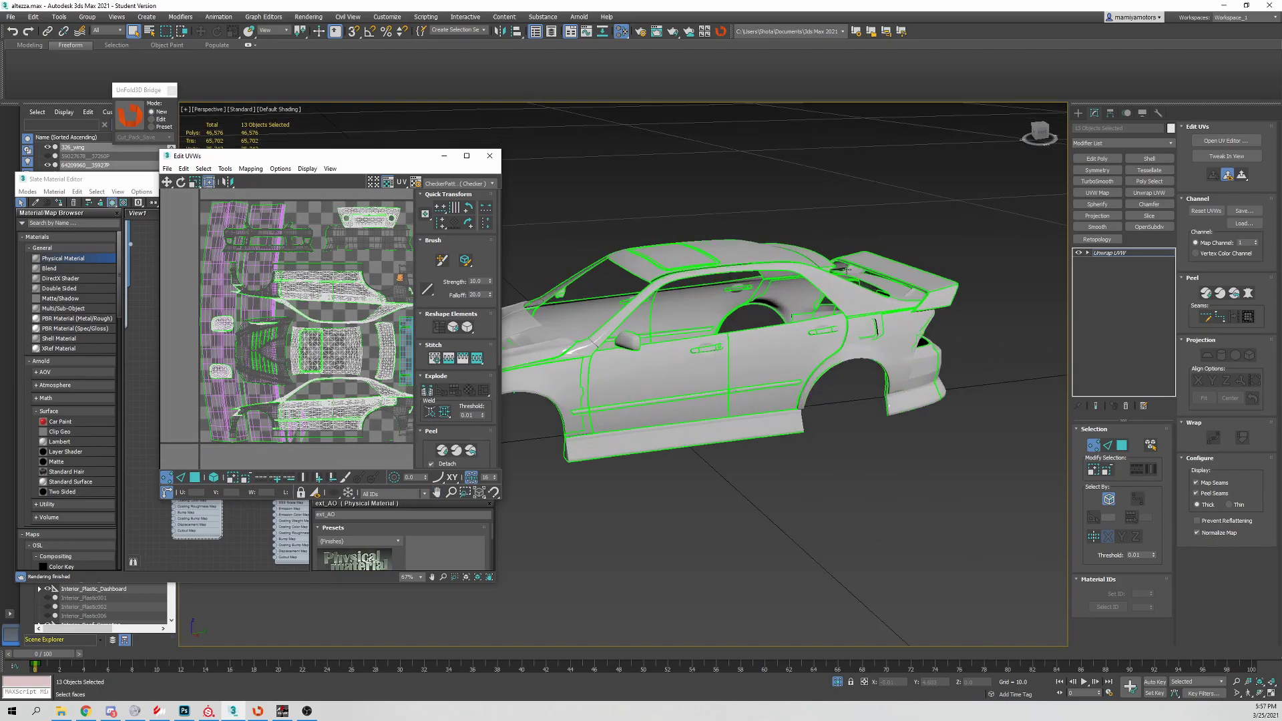
scroll(821, 258, "up", 5)
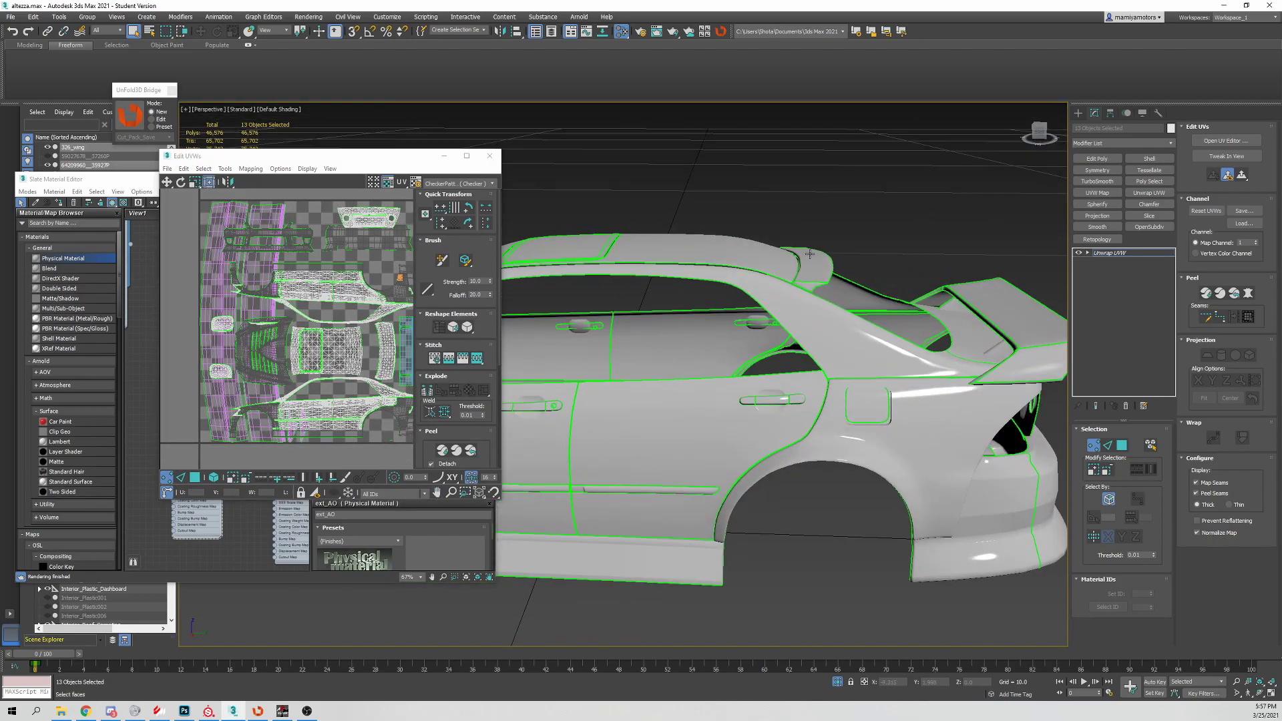
key("3")
mouse_move(671, 310)
middle_mouse_down("alt")
mouse_move(702, 305)
mouse_move(684, 300)
middle_mouse_up("alt")
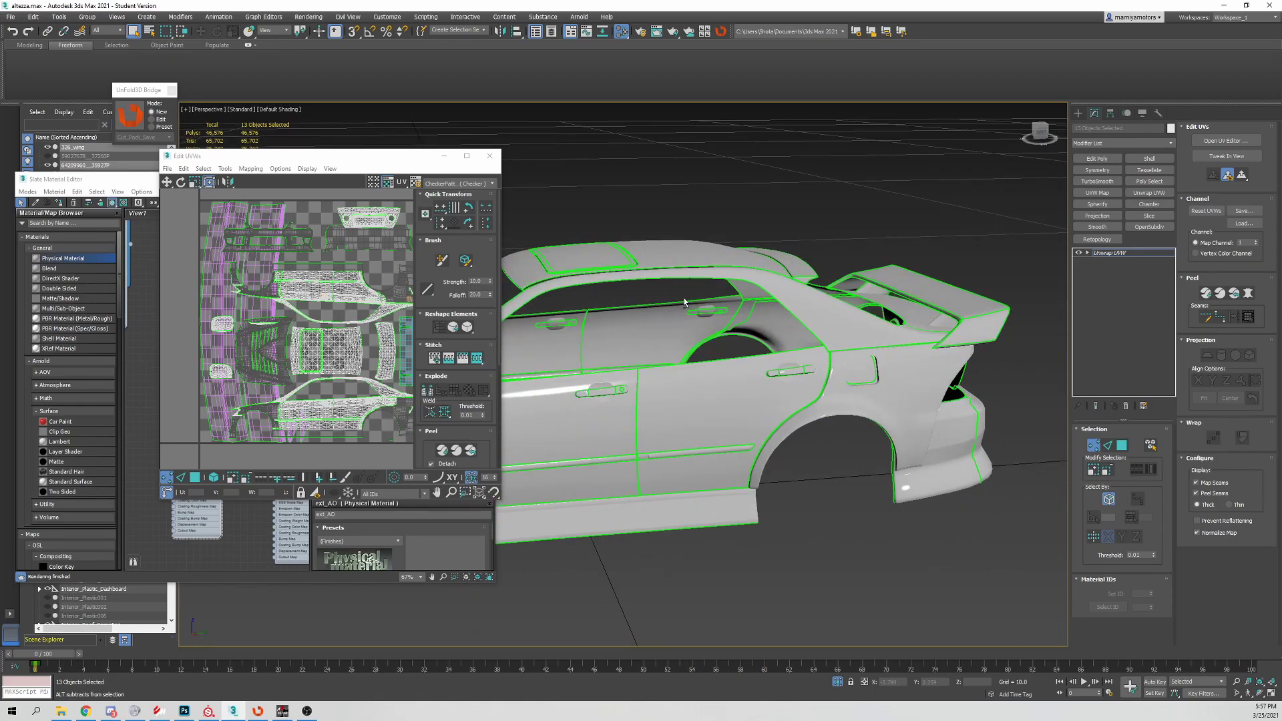
scroll(223, 290, "down", 1)
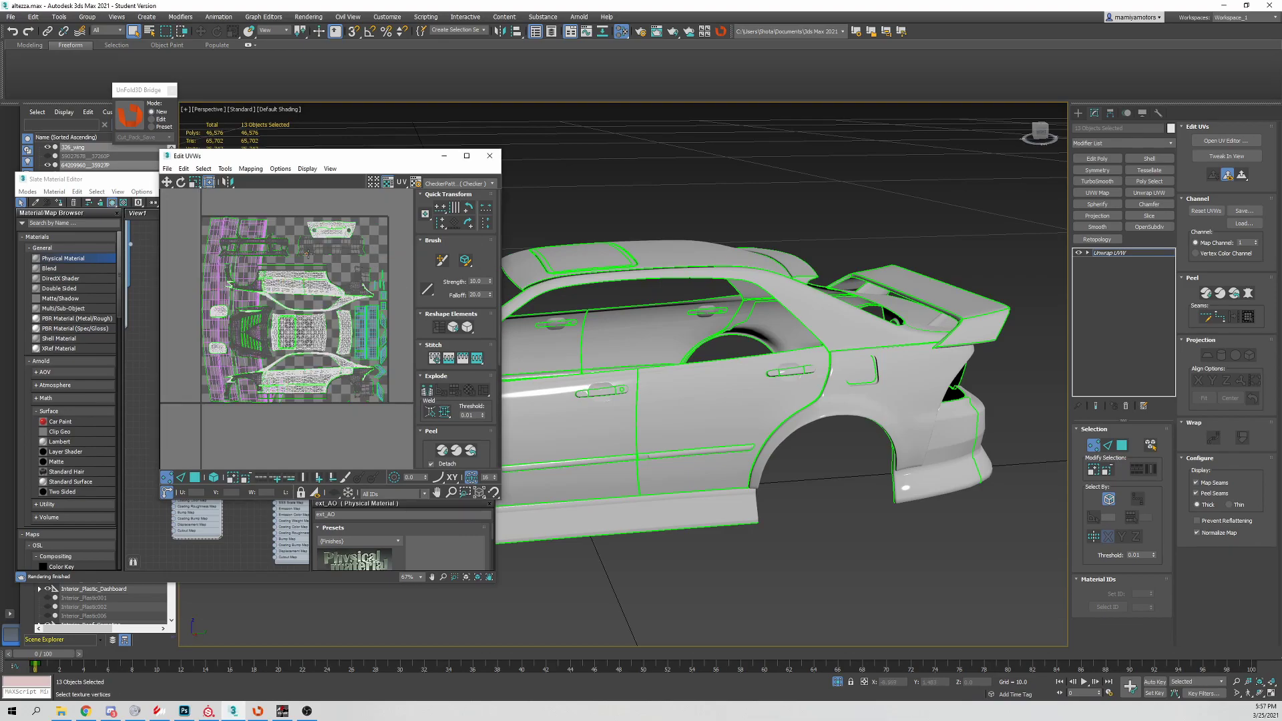
- Turn on whole-element selection in the UV editor
left_click(216, 225)
left_click(215, 414)
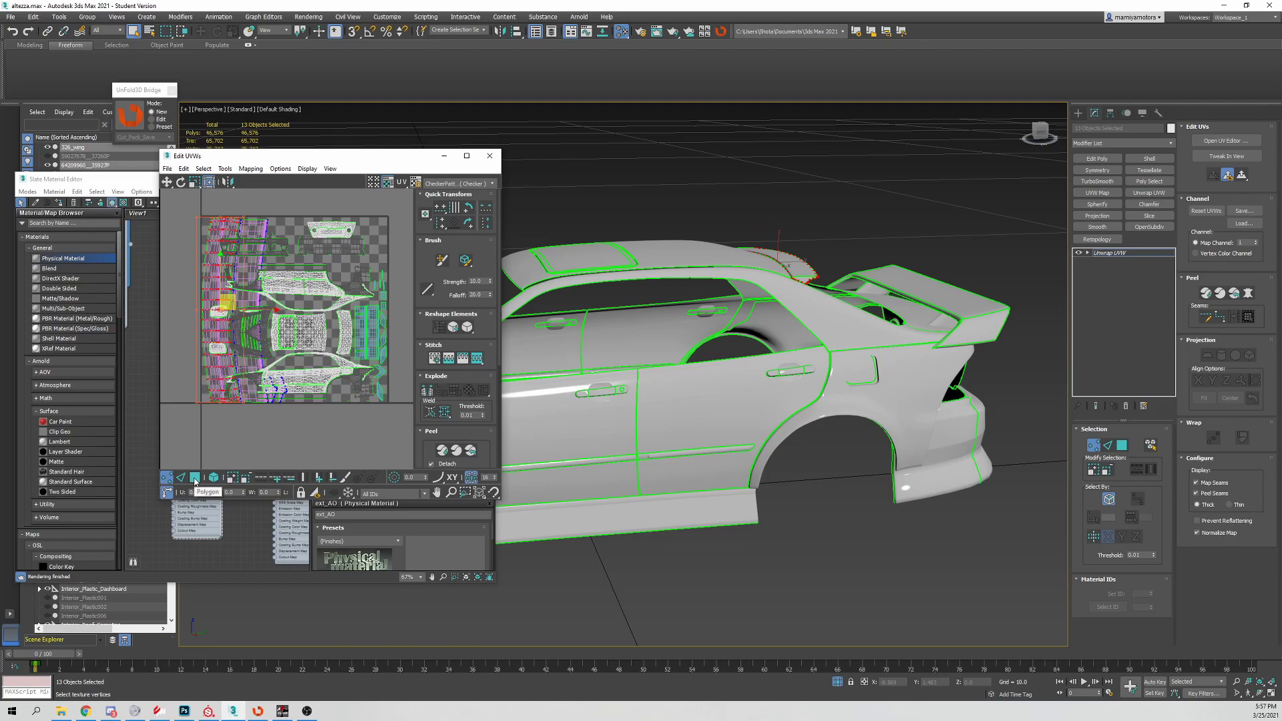
left_click(196, 478)
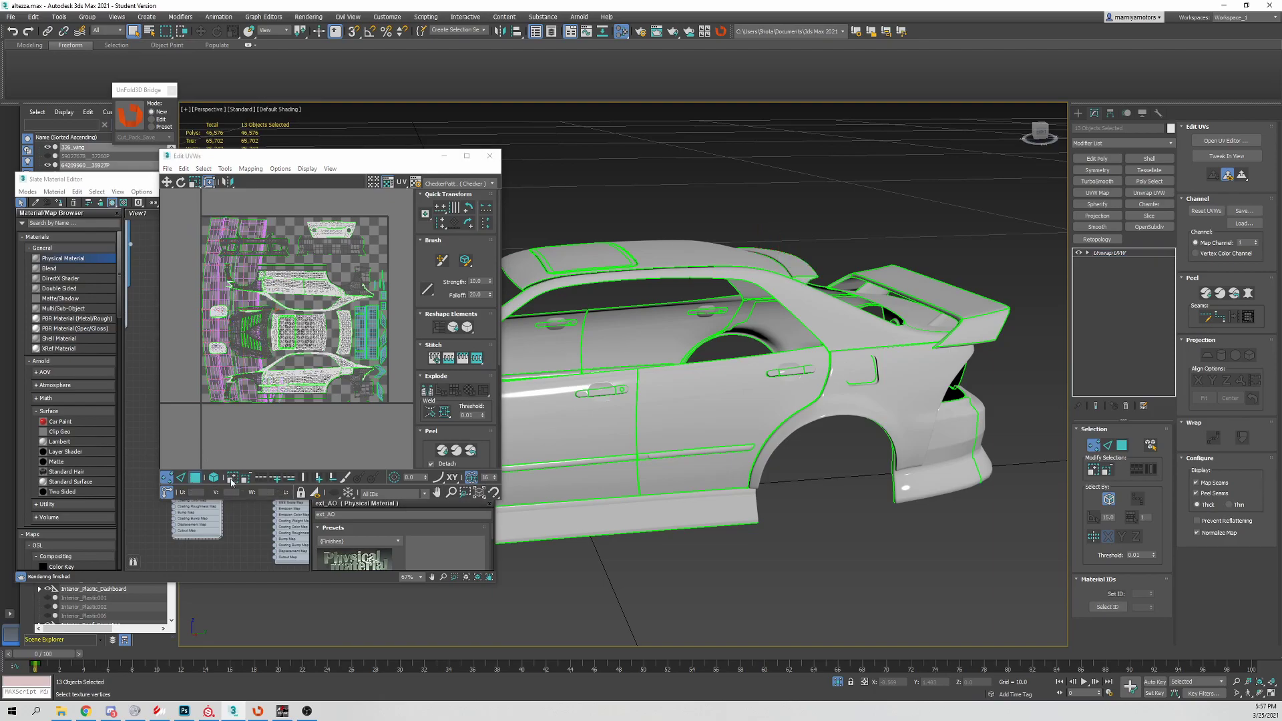
left_click(214, 477)
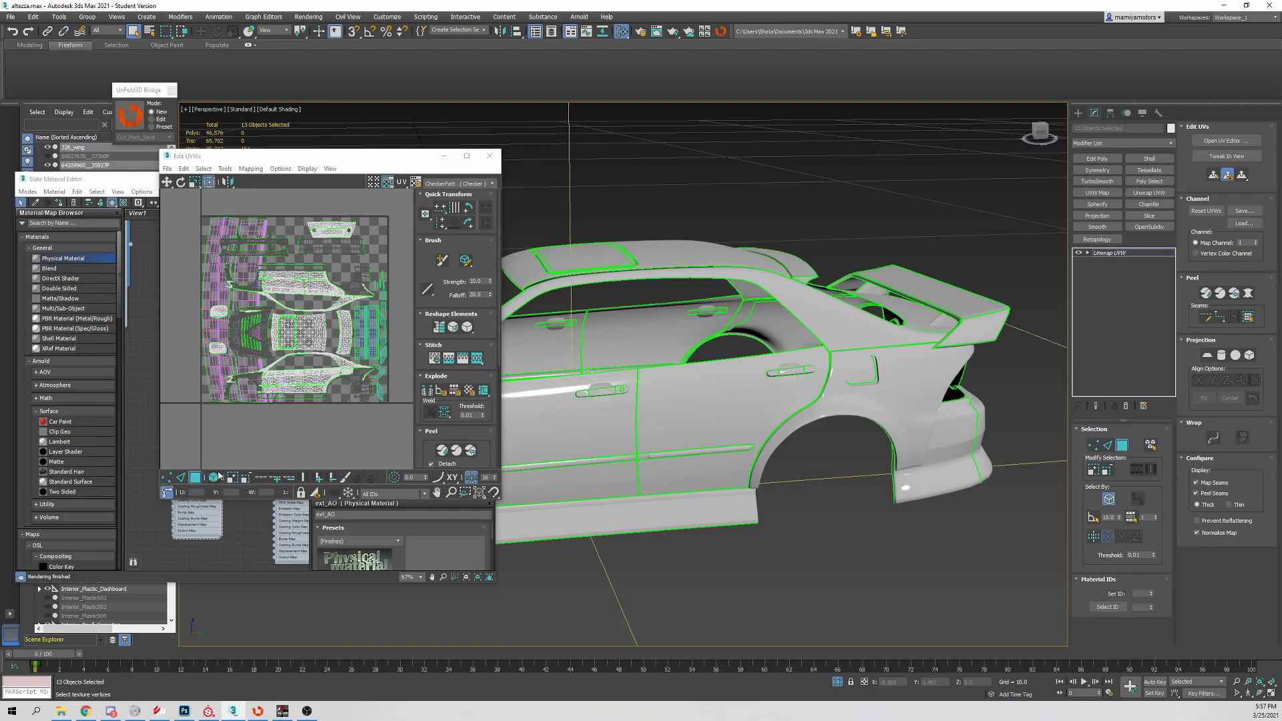
left_click(215, 478)
- Select the spoiler's UV islands and move them left outside the texture square
left_click(212, 371)
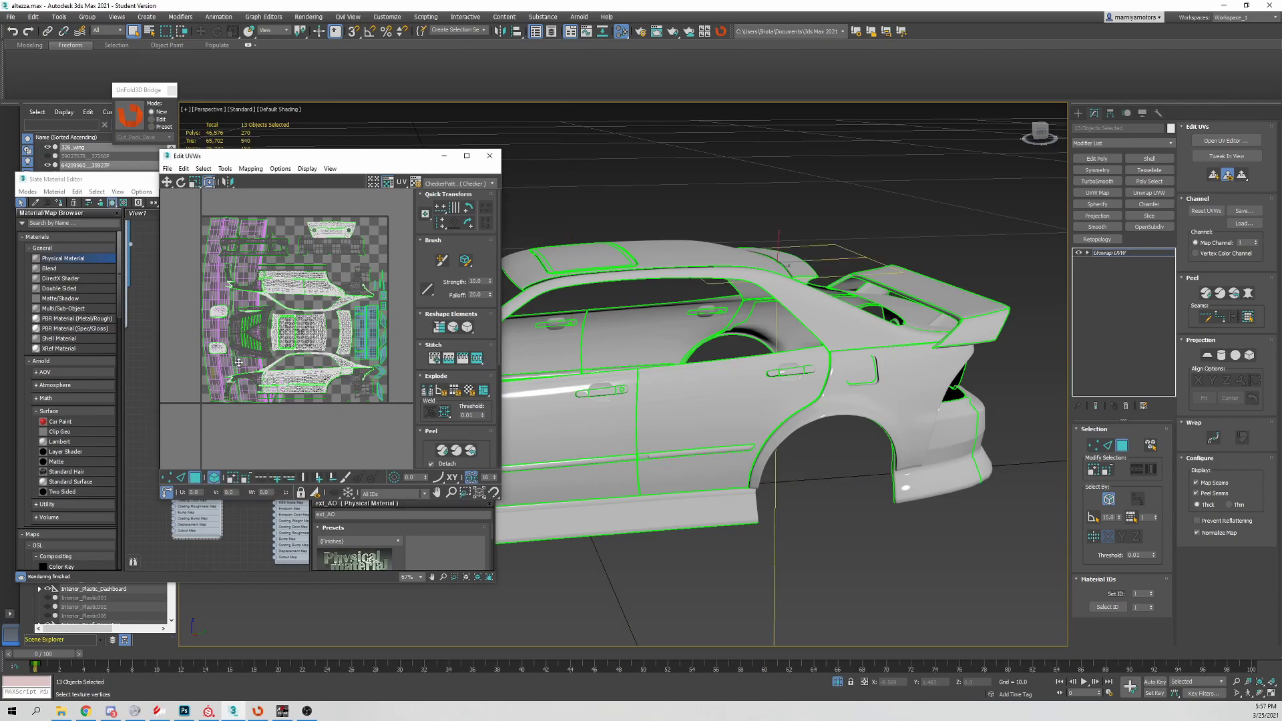
left_click(244, 365, "ctrl")
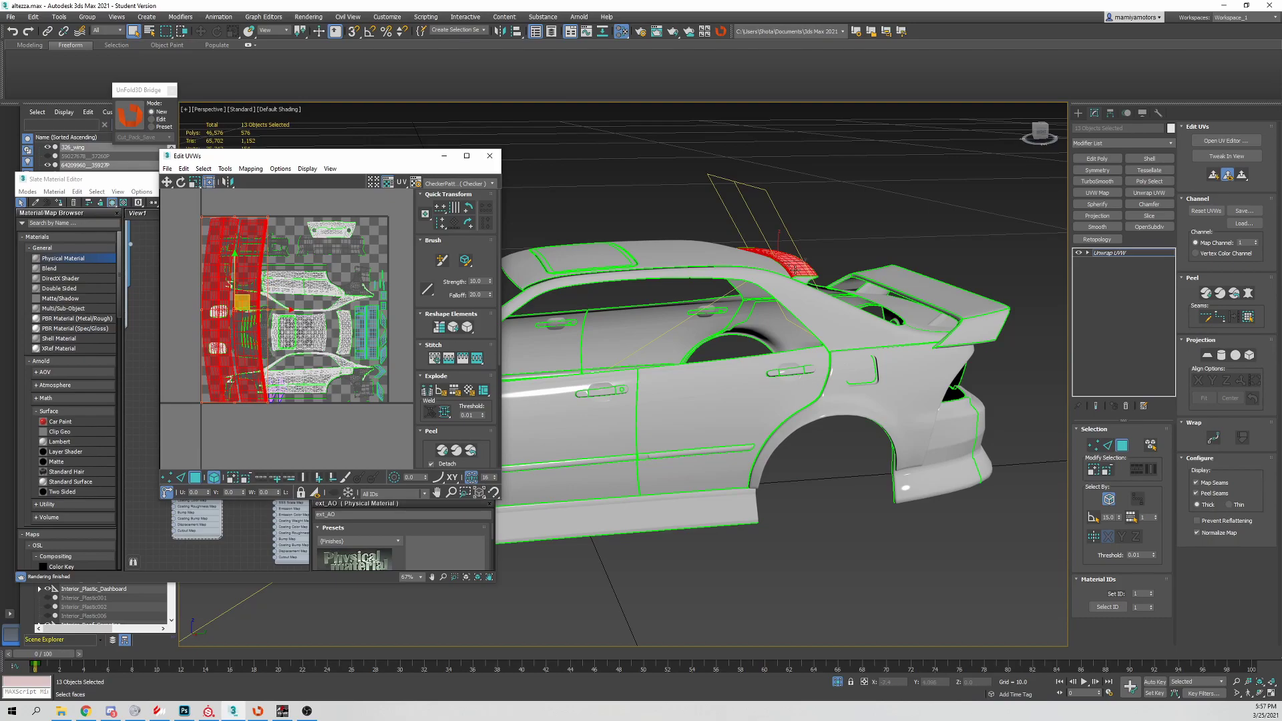
middle_click_drag(777, 401, 792, 406, "alt")
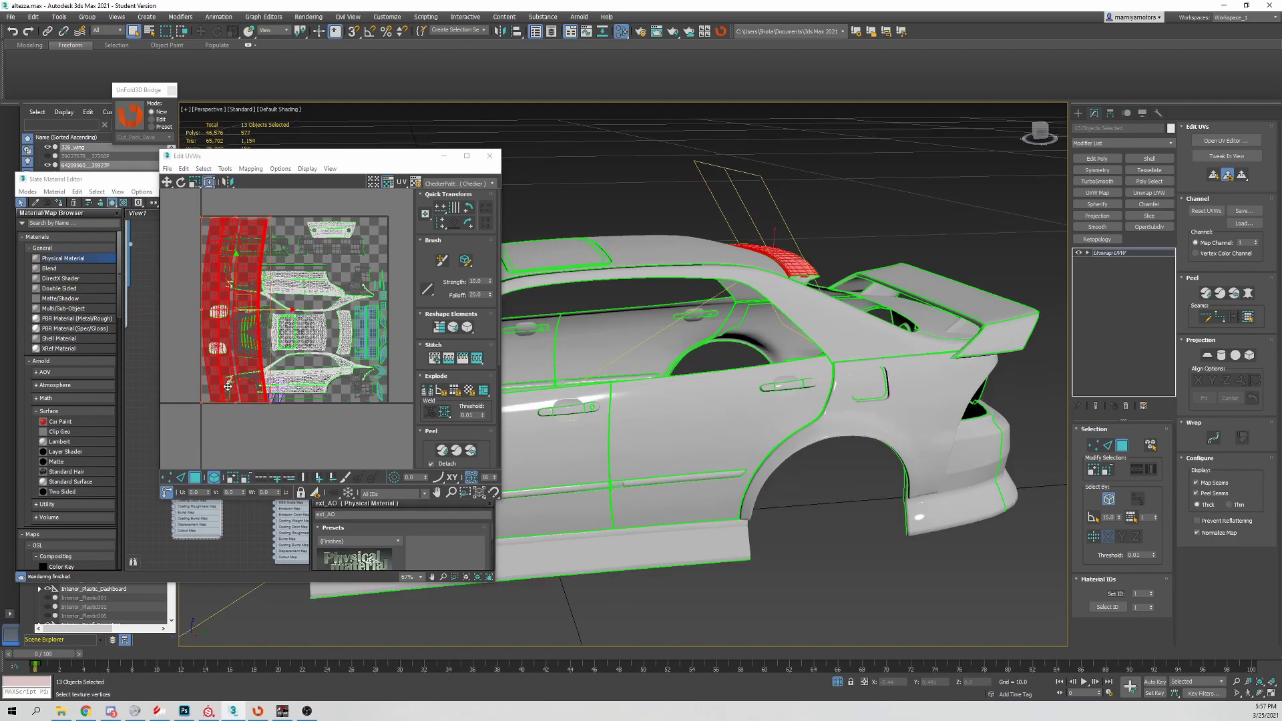
scroll(227, 387, "up", 4)
scroll(206, 323, "down", 2)
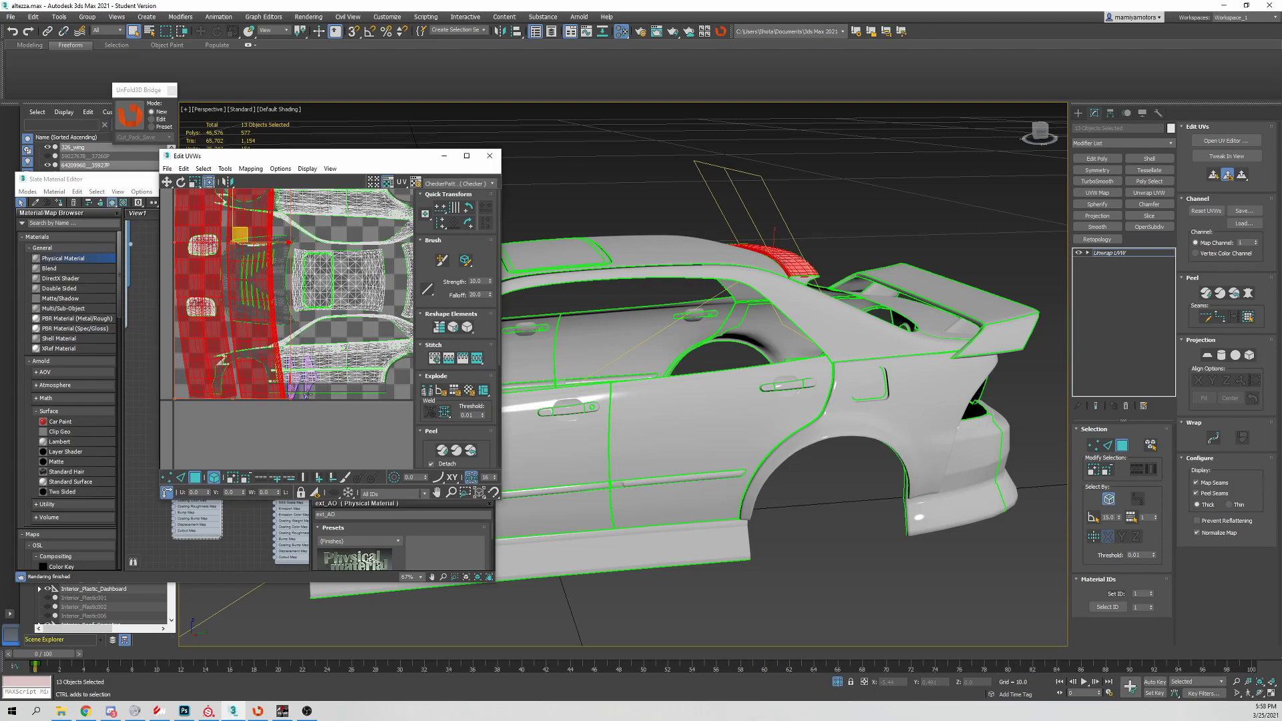
left_click(293, 388)
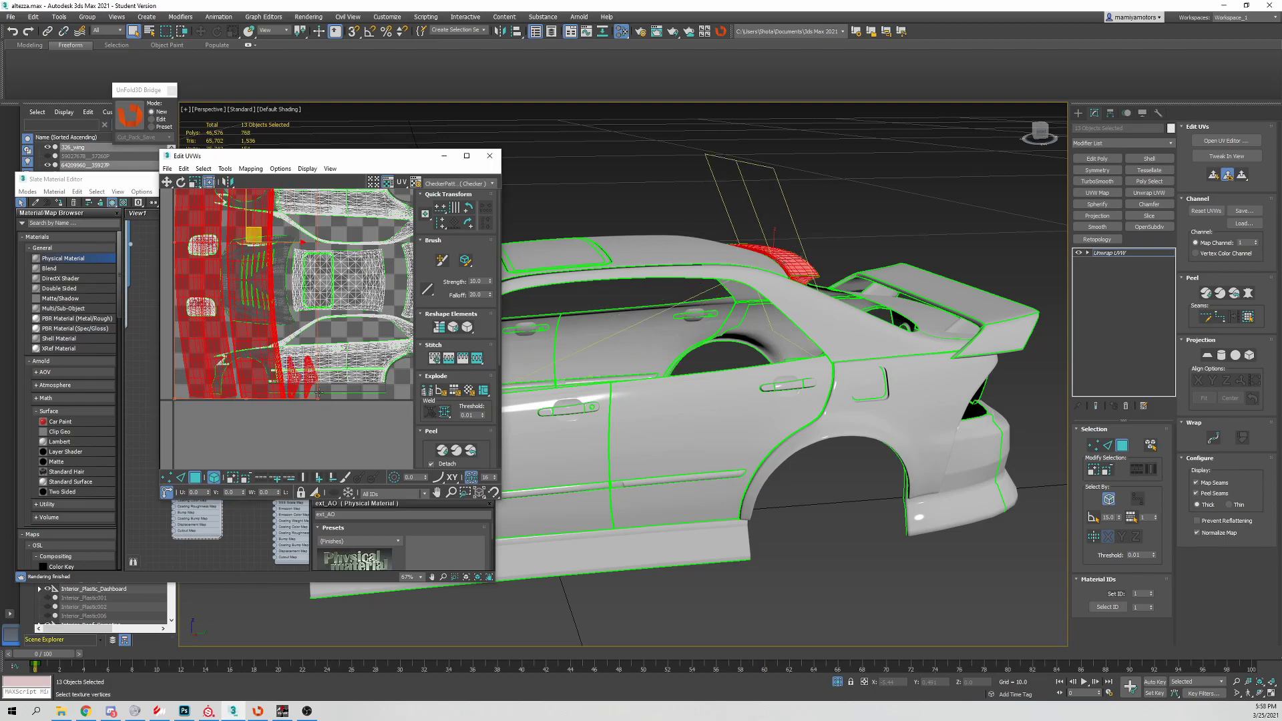
scroll(320, 392, "down", 3)
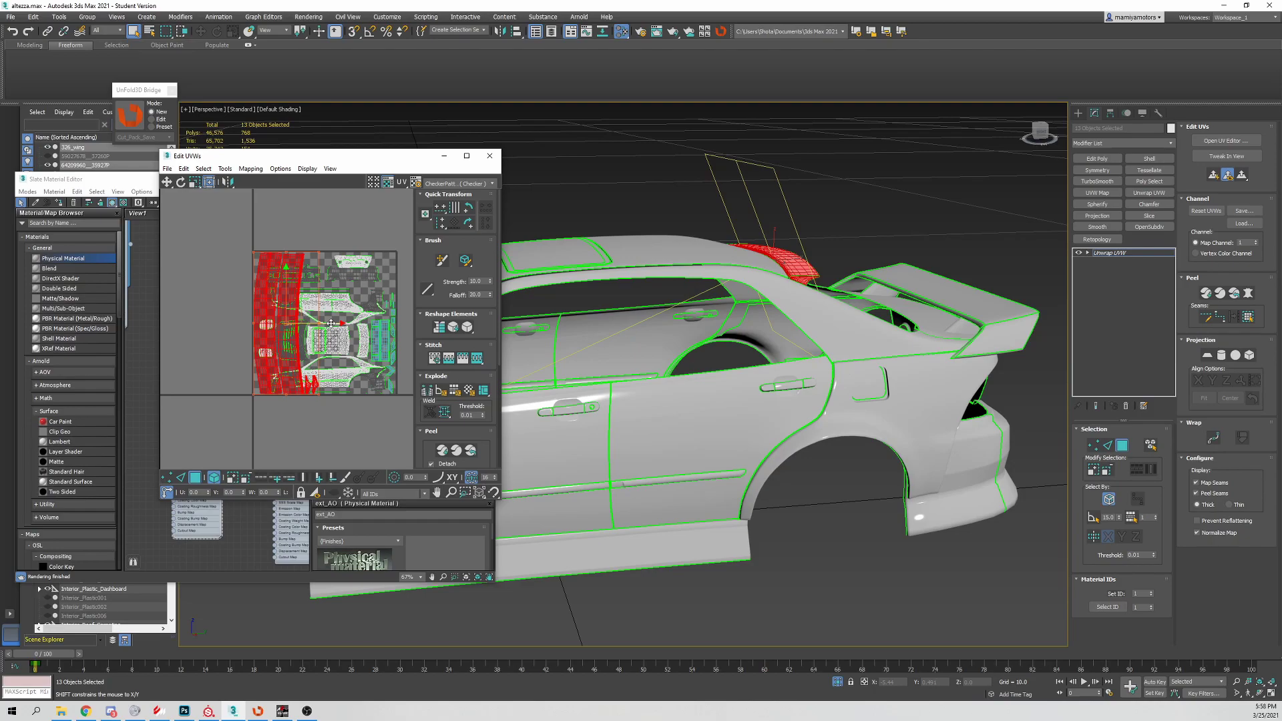
left_click_drag(330, 324, 232, 317)
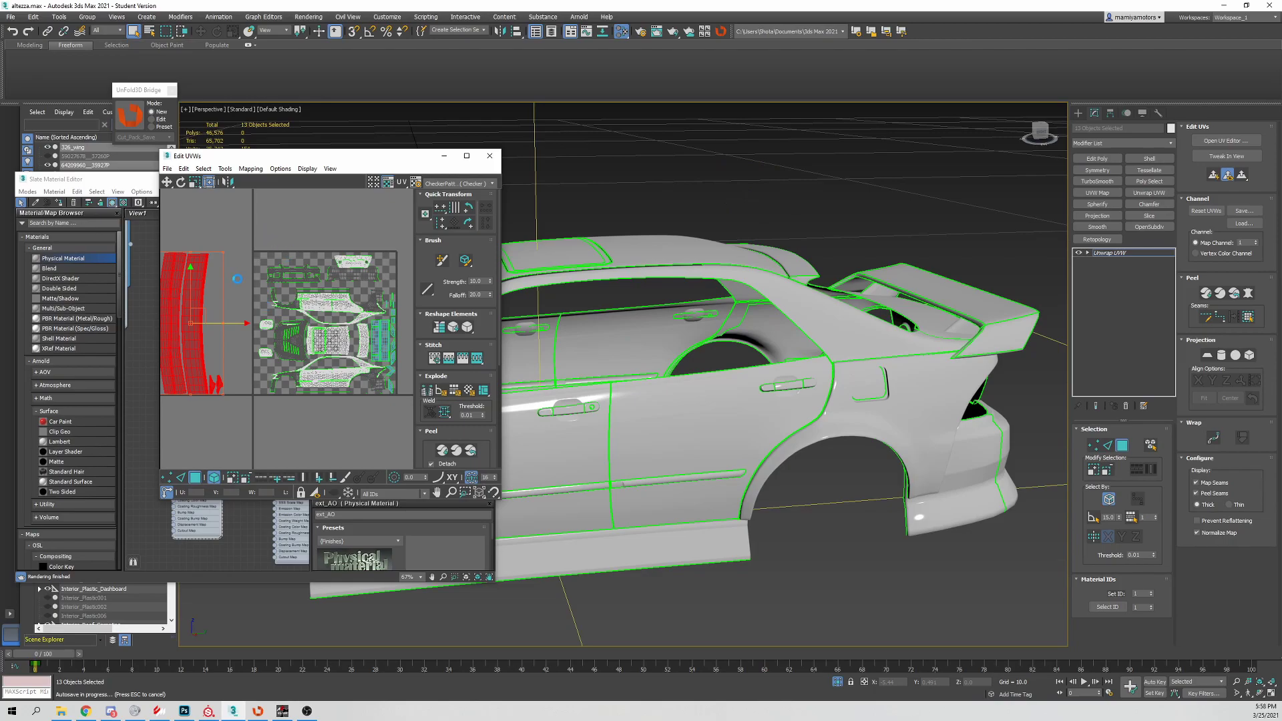
left_click(268, 300)
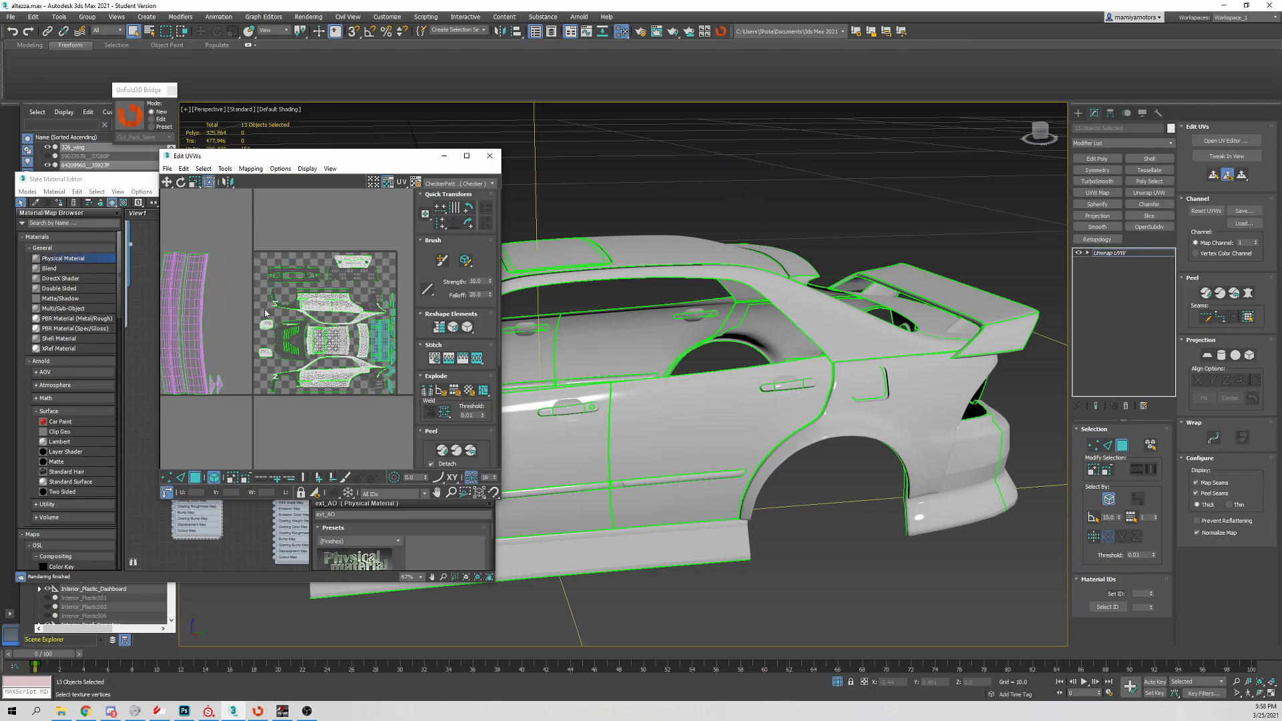
- Apply the CheckerPattern preview and orbit out to see the car's side
middle_click_drag(269, 314, 281, 314)
left_click(464, 184)
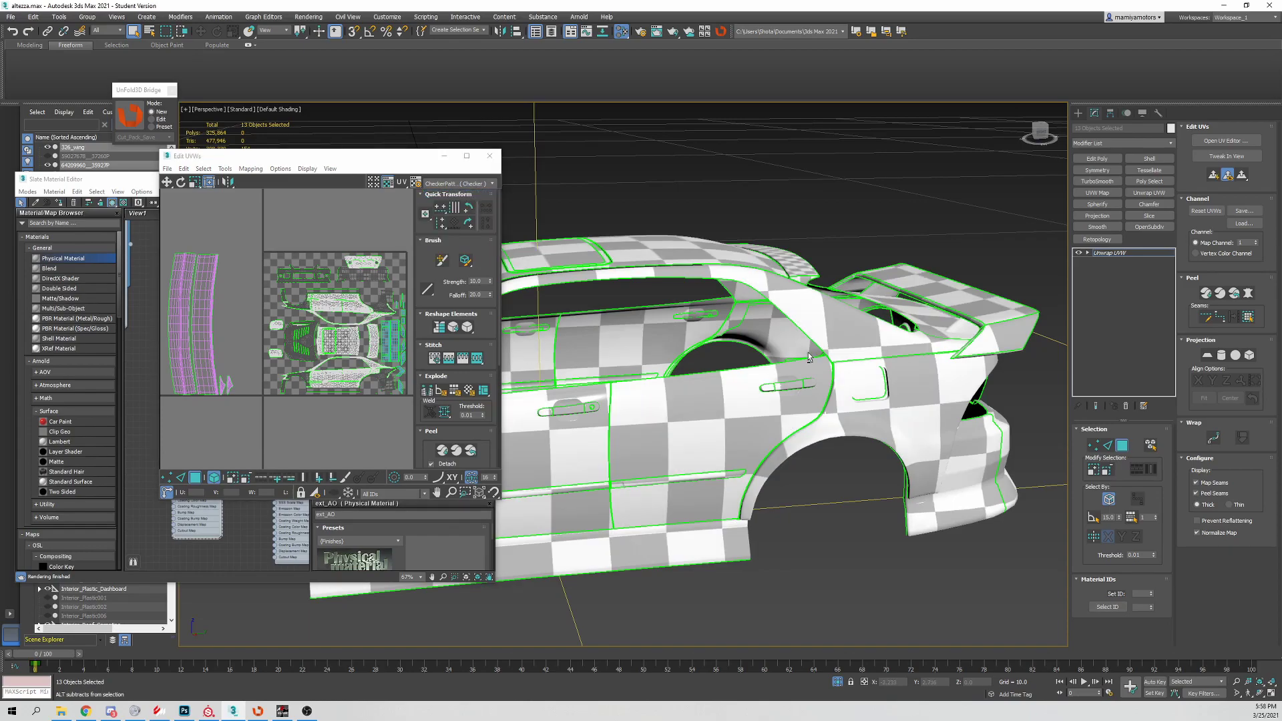
scroll(802, 380, "down", 3)
mouse_move(802, 381)
middle_mouse_down("alt")
mouse_move(925, 348)
mouse_move(962, 352)
mouse_move(872, 354)
mouse_move(906, 365)
mouse_move(837, 339)
middle_mouse_up("alt")
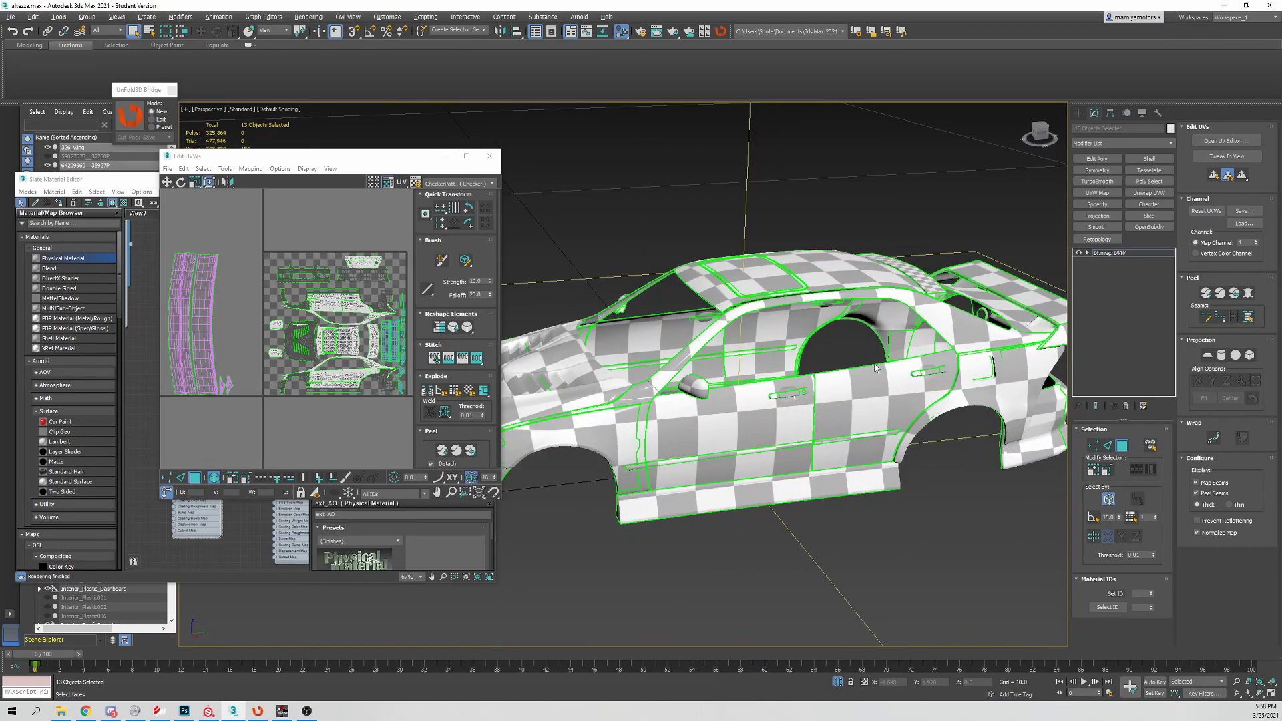
scroll(836, 339, "up", 5)
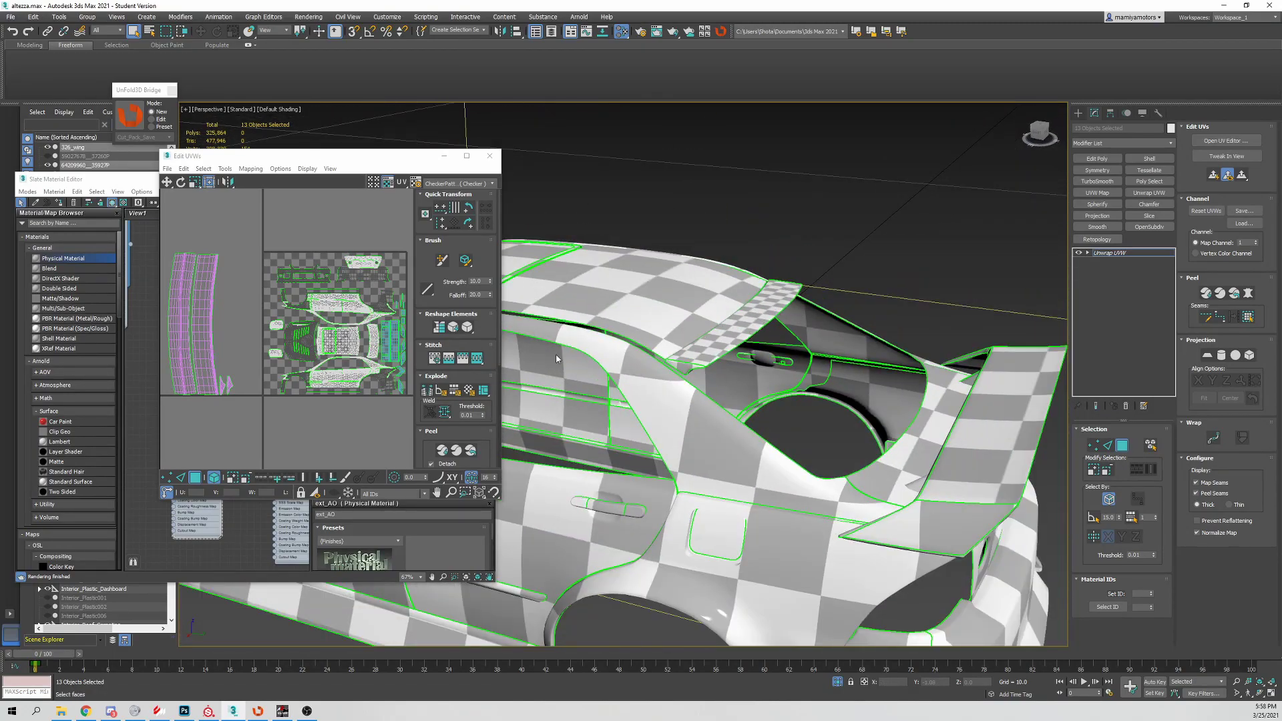
scroll(704, 444, "up", 1)
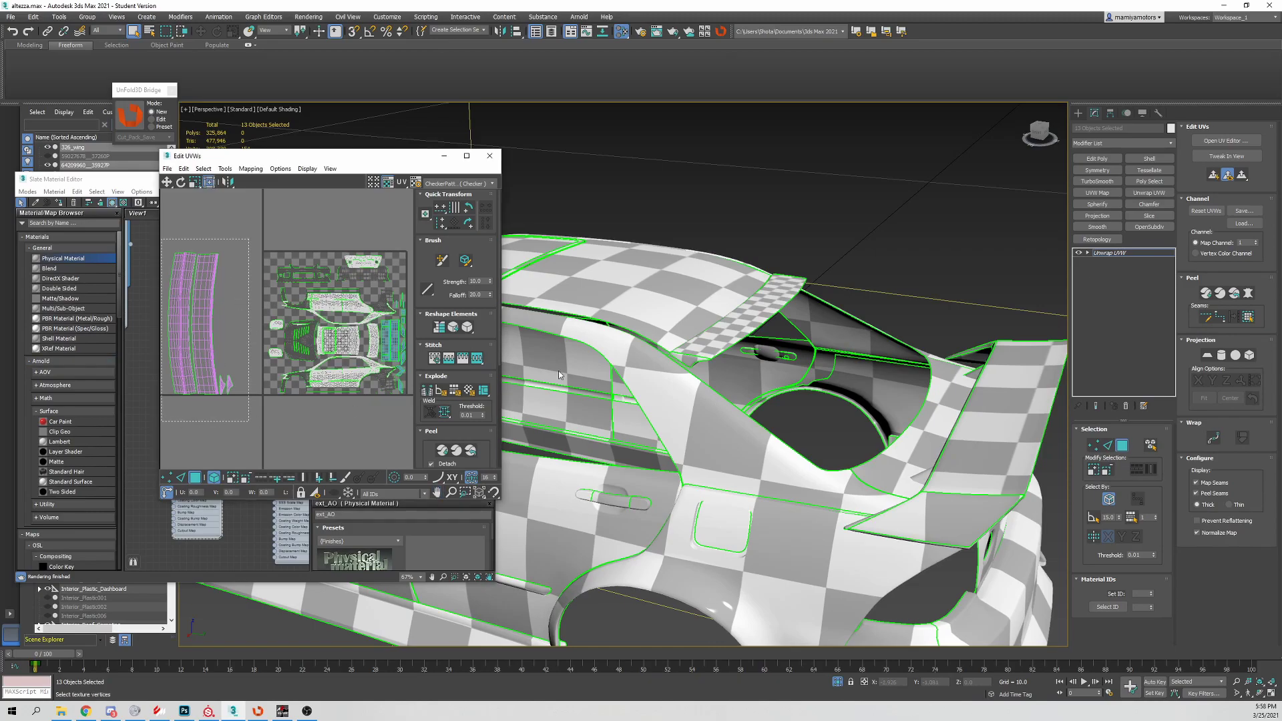
- Marquee-select the spoiler UV island and scale it down uniformly
left_click_drag(170, 420, 251, 239)
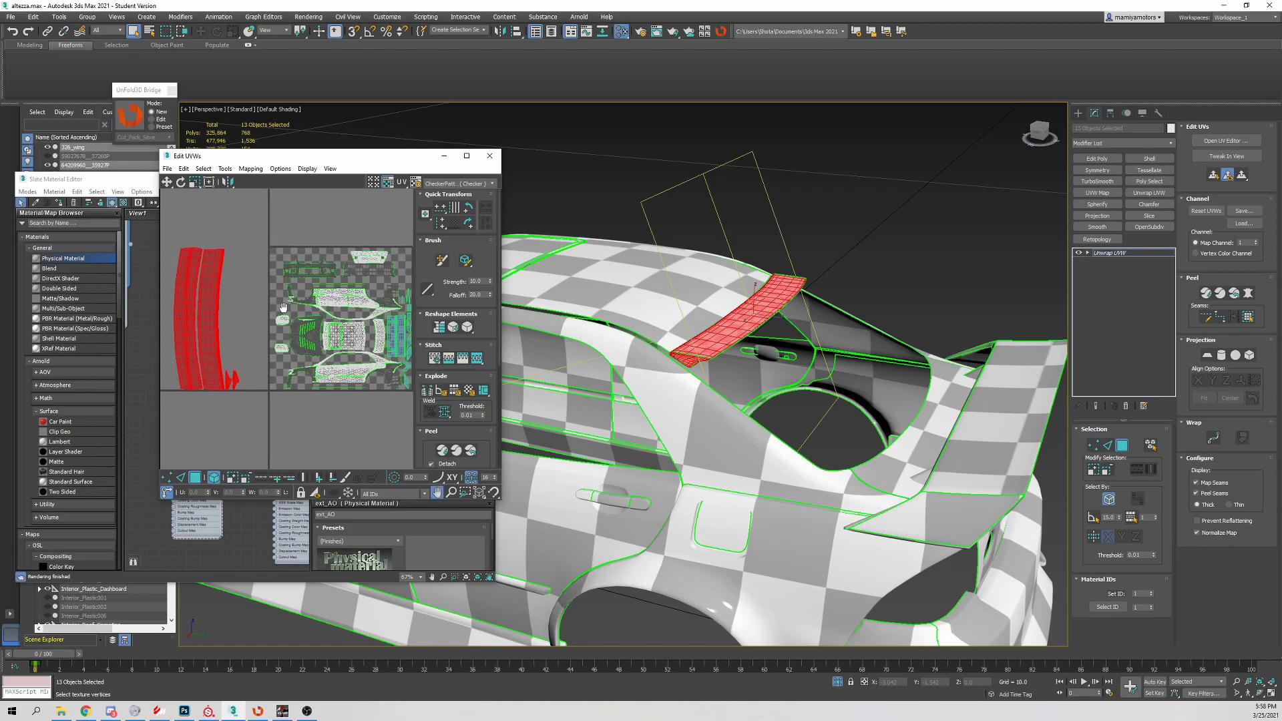
scroll(301, 300, "down", 1)
middle_click_drag(211, 296, 236, 289)
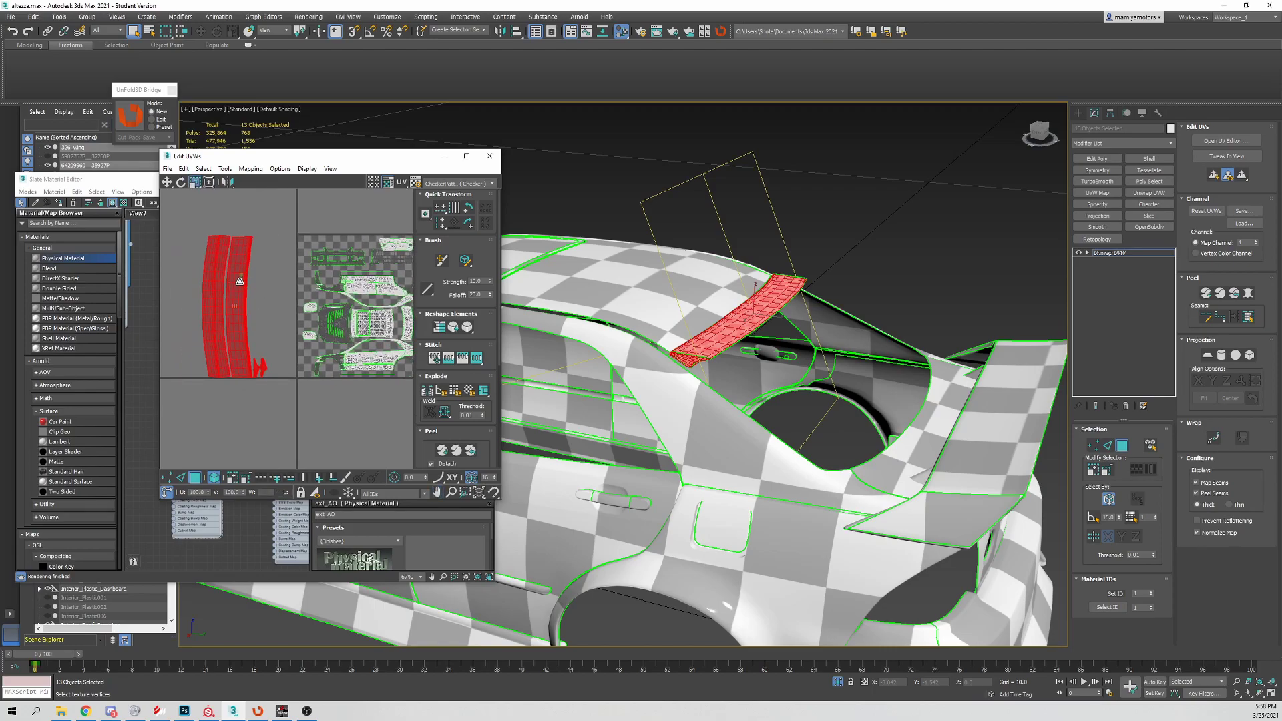
mouse_move(238, 281)
left_mouse_down()
mouse_move(232, 333)
mouse_move(304, 267)
left_mouse_up()
key("w")
scroll(304, 266, "up", 2)
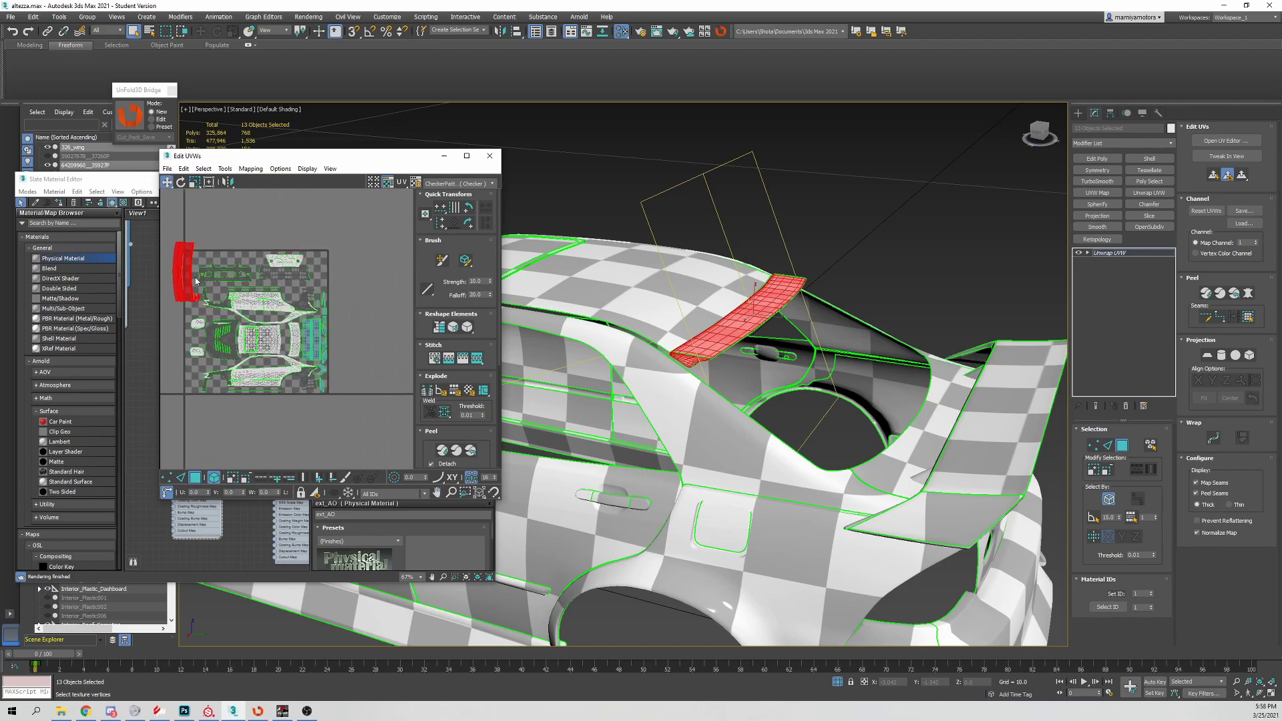
- Move the scaled spoiler island up to sit just above the texture square
mouse_move(211, 268)
middle_mouse_down()
mouse_move(246, 263)
mouse_move(257, 241)
middle_mouse_up()
scroll(244, 256, "up", 1)
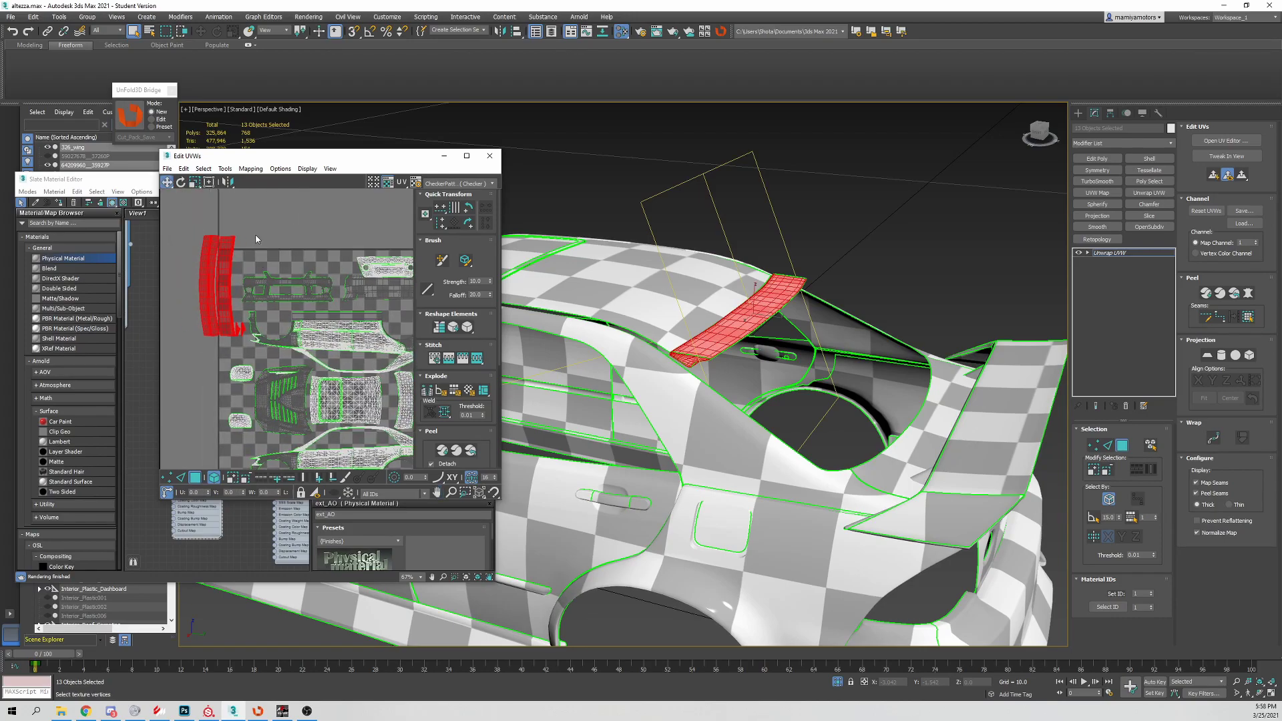
left_click_drag(224, 261, 228, 230)
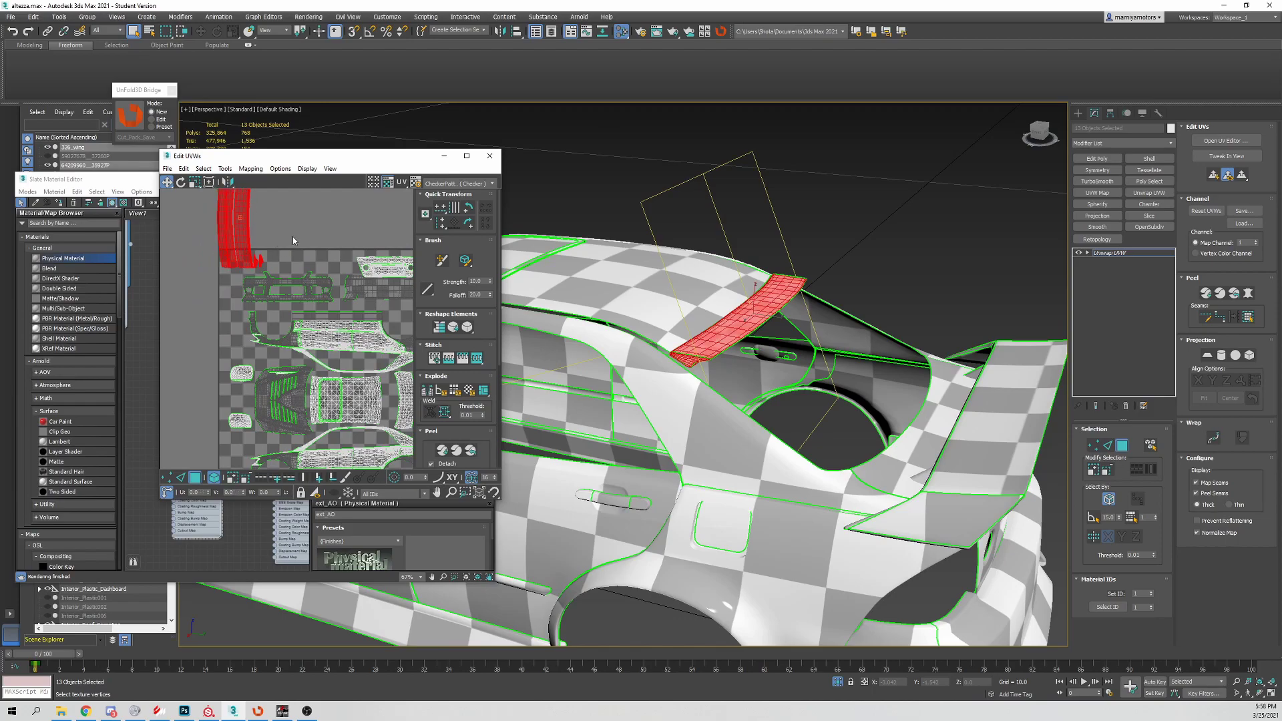
middle_click_drag(292, 236, 283, 276)
left_click(284, 275)
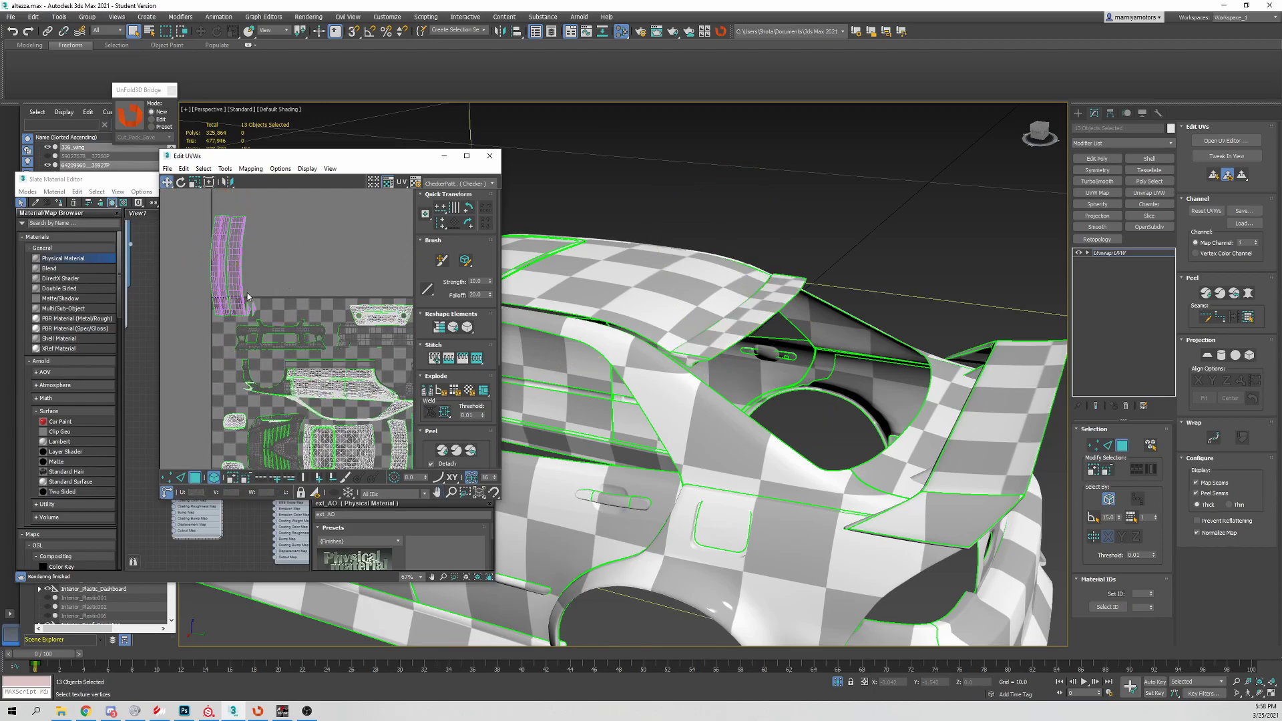
left_click(228, 265)
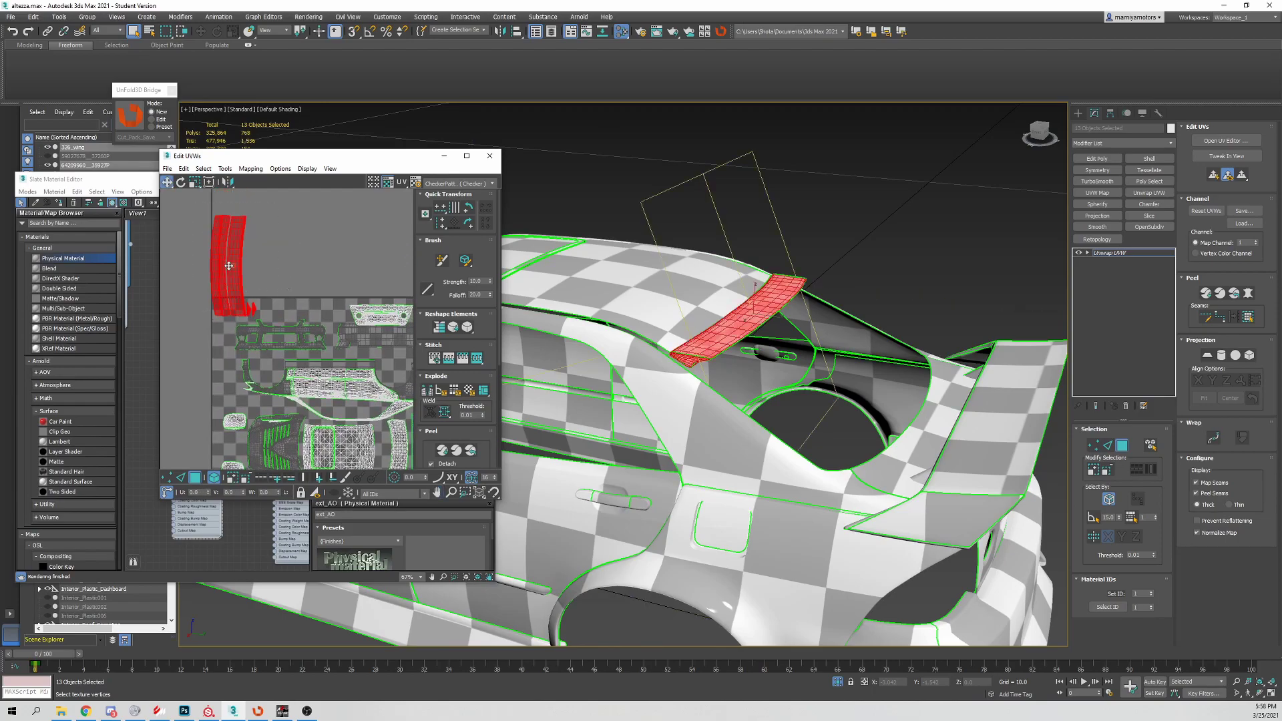
left_click_drag(241, 251, 243, 246)
scroll(292, 287, "down", 3)
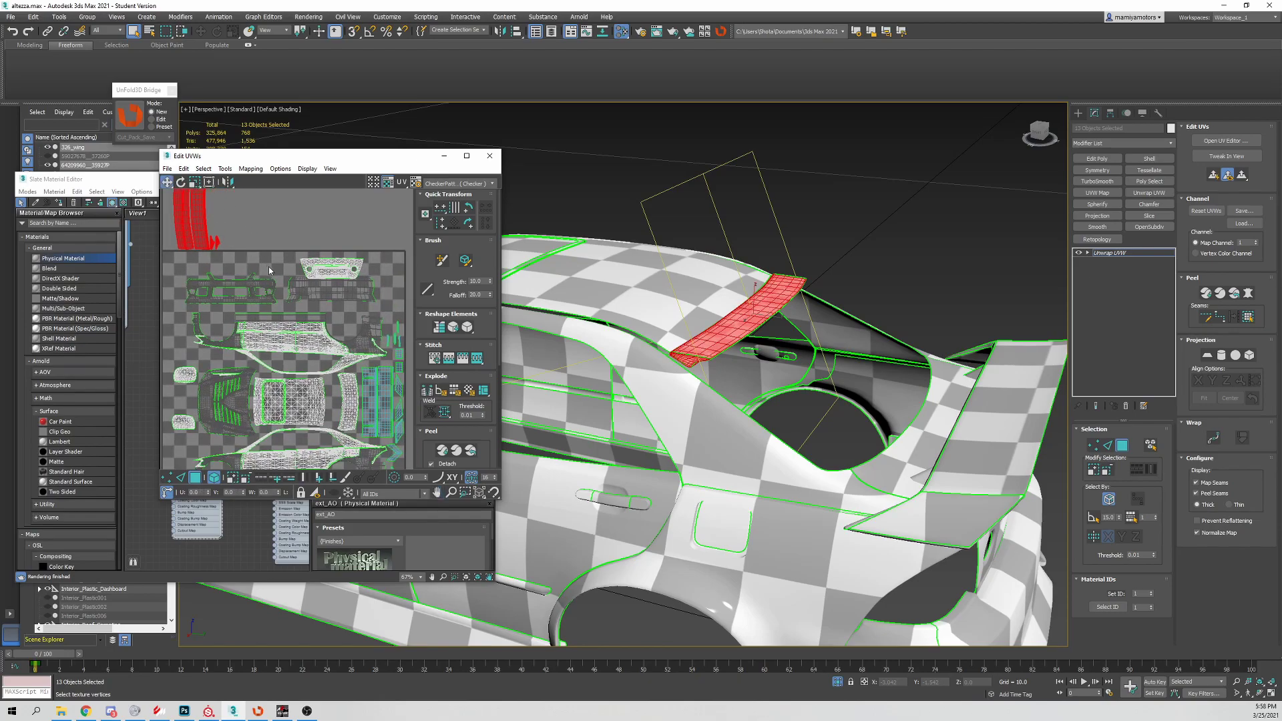
middle_click_drag(225, 269, 240, 286)
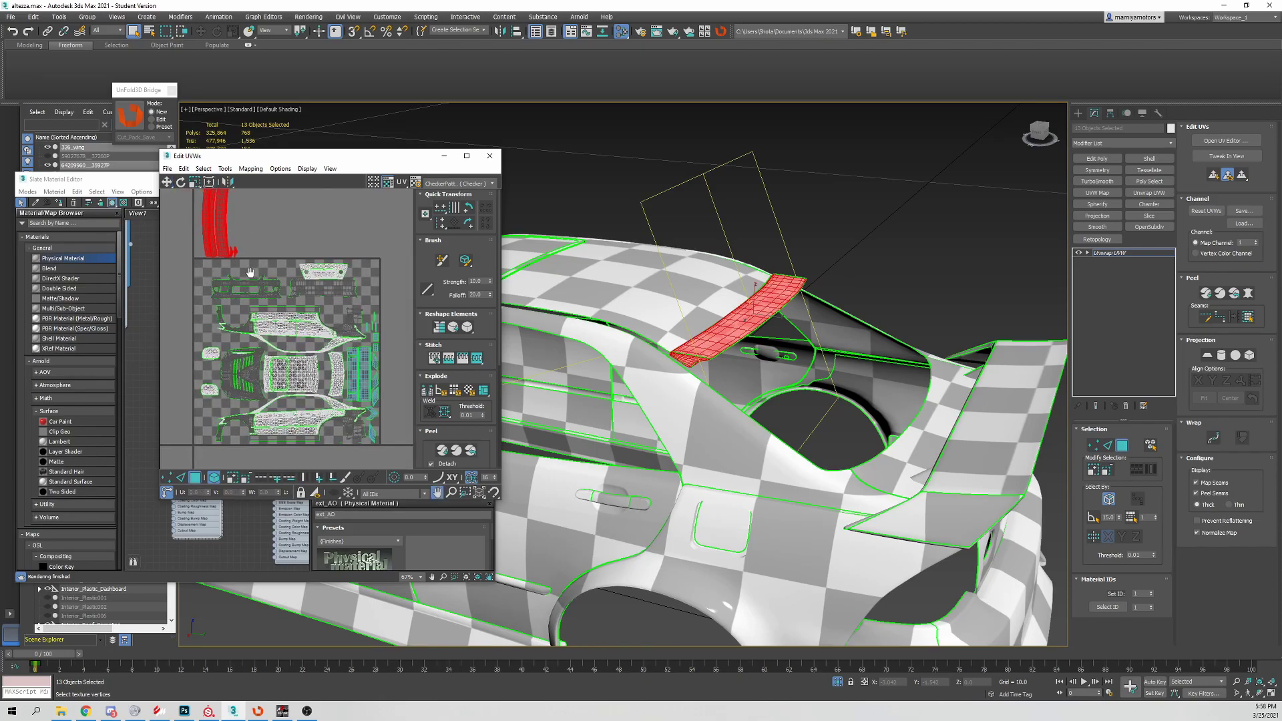
scroll(258, 294, "up", 2)
scroll(259, 294, "down", 1)
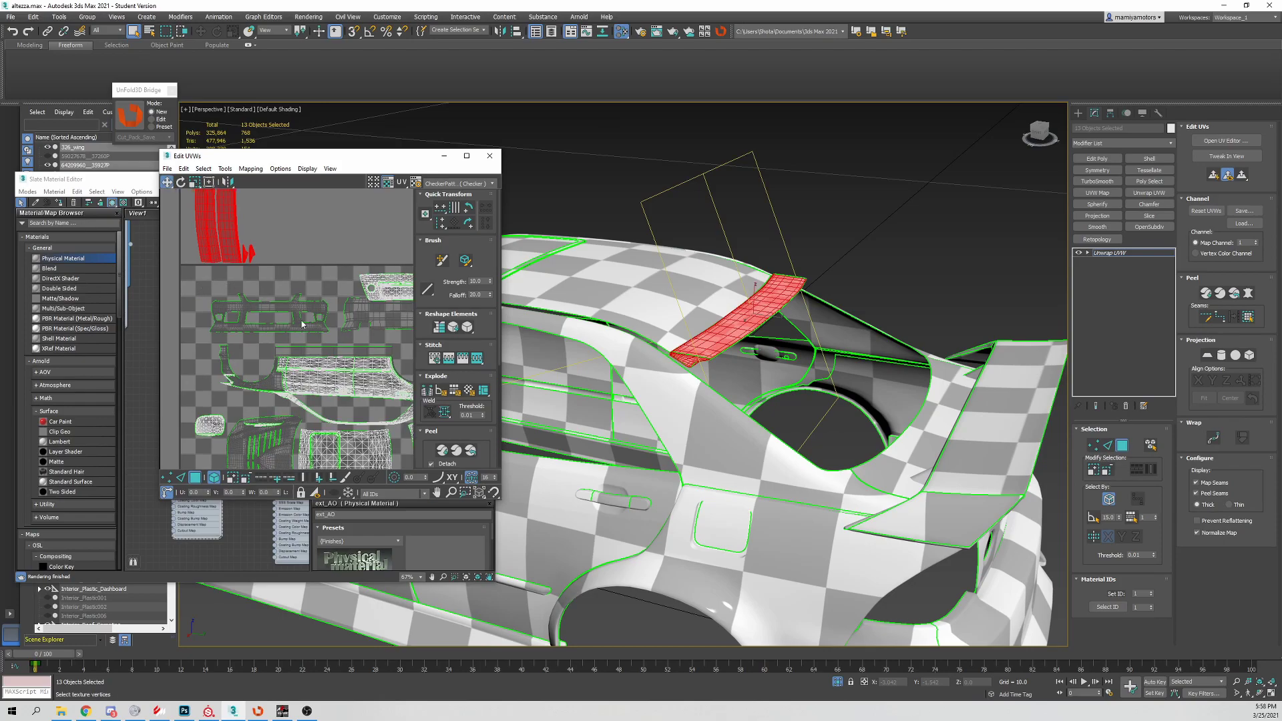
- Select the front and rear bumper UV islands and shift them up and slightly right
left_click(258, 294)
left_click(357, 291, "ctrl")
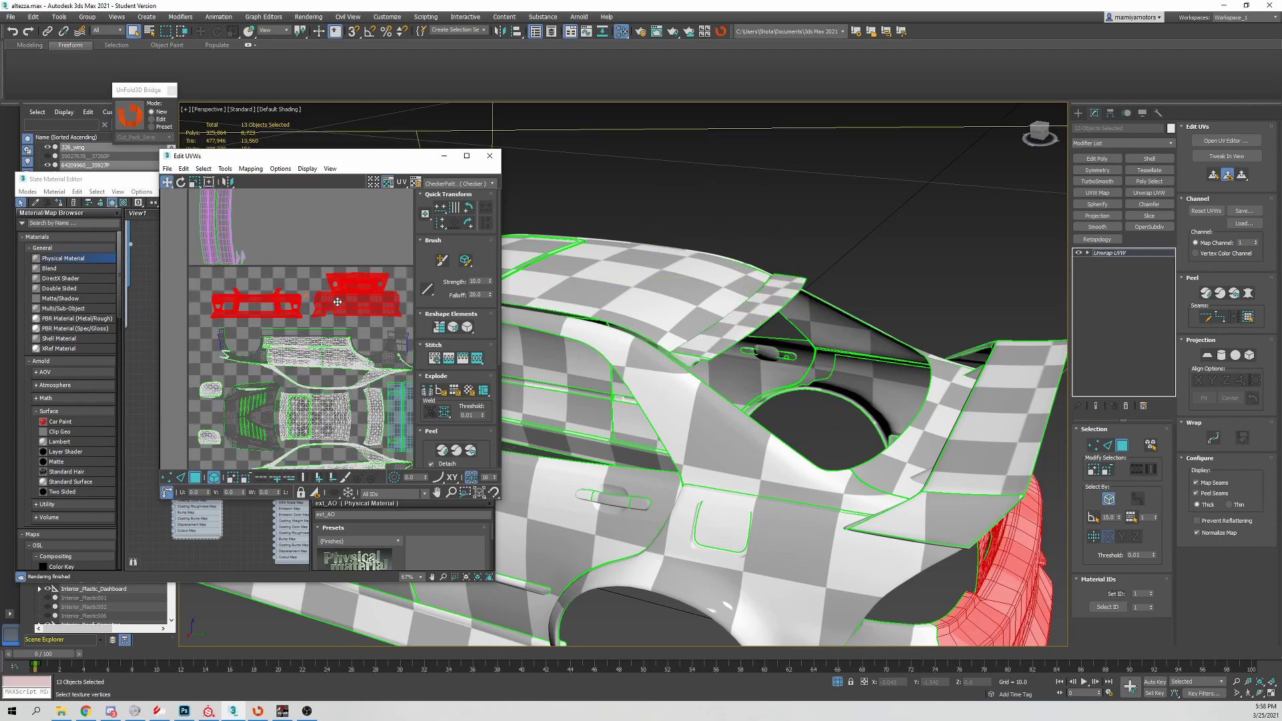
left_click_drag(343, 307, 348, 295)
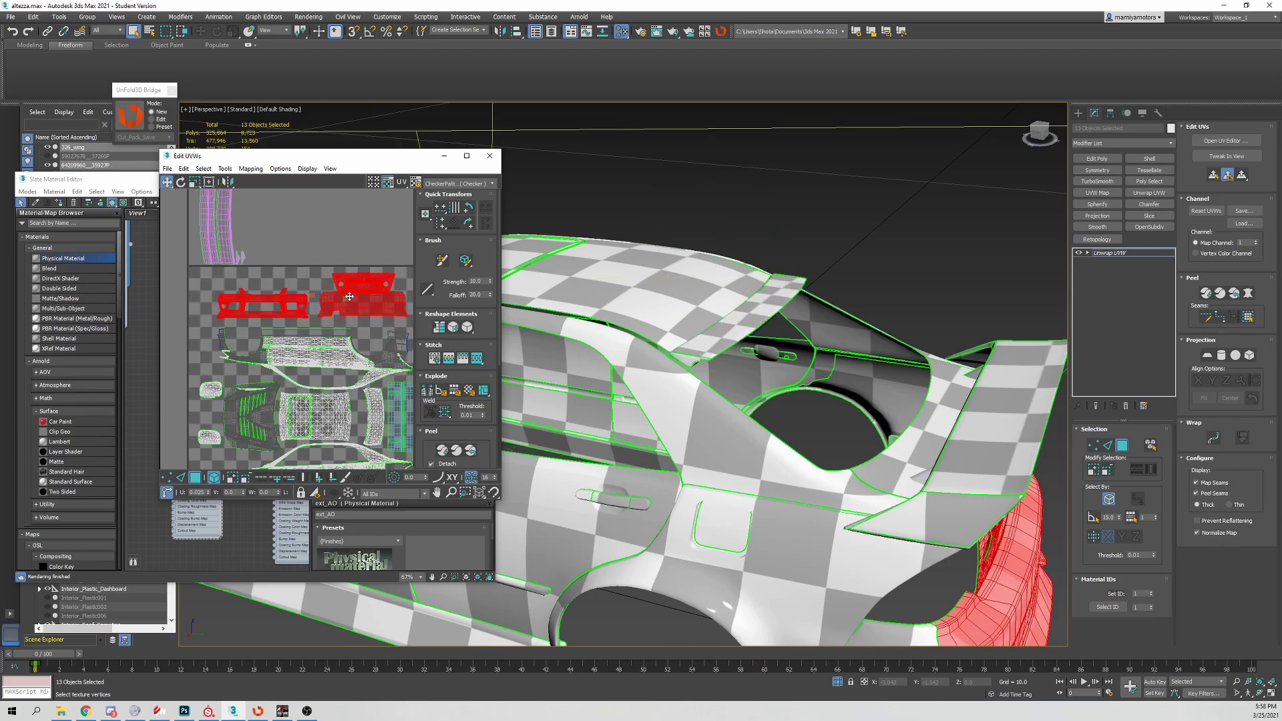
scroll(318, 289, "down", 2)
scroll(320, 288, "down", 1)
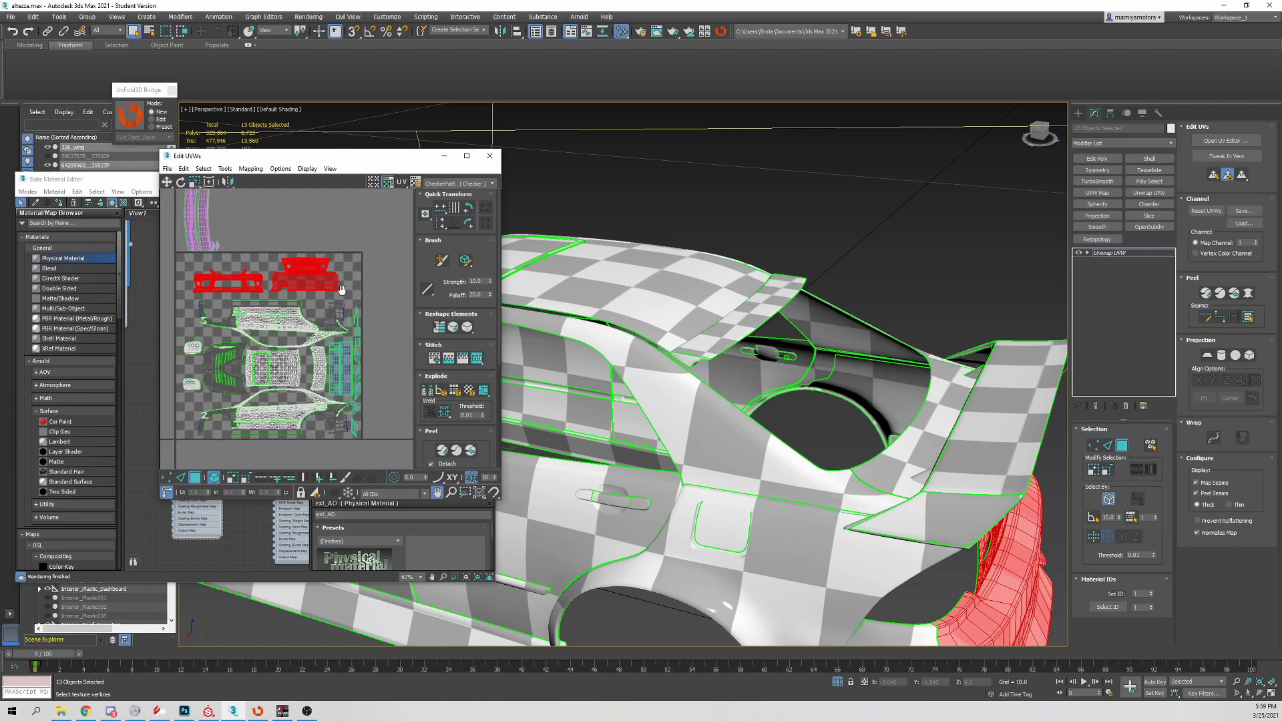
left_click_drag(330, 286, 332, 289)
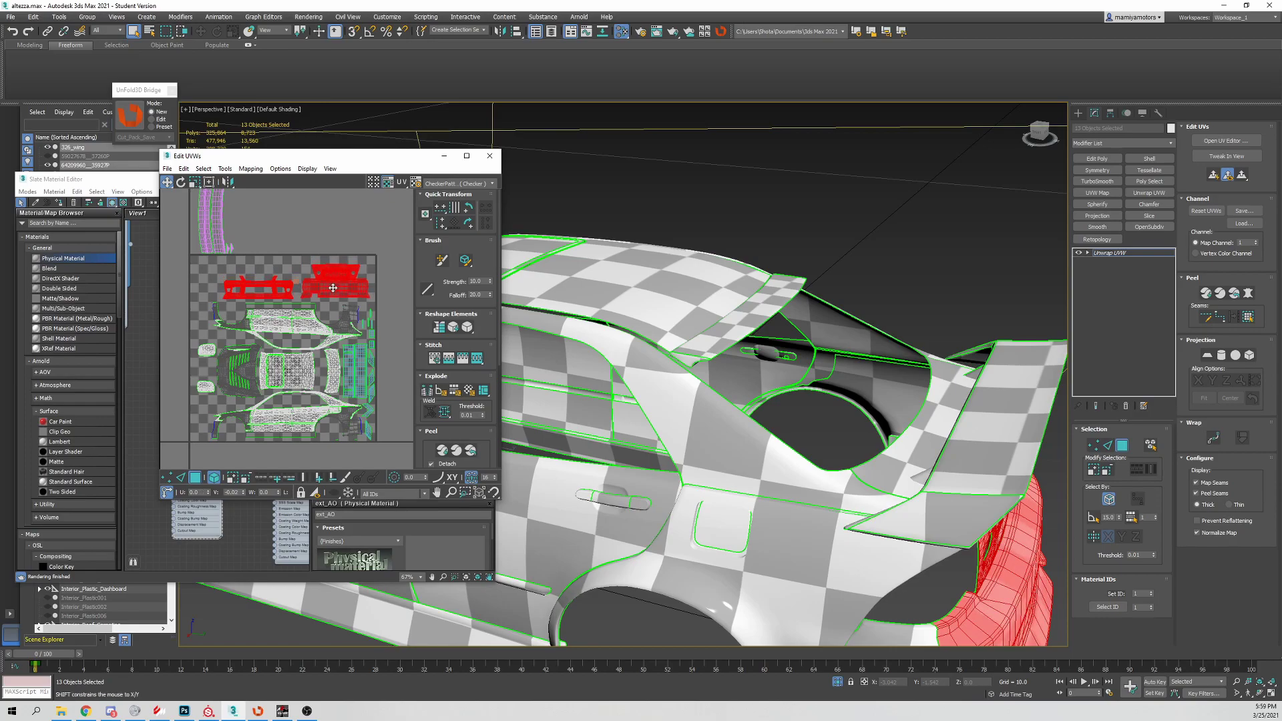
- Deselect the bumpers and start selecting the roof spoiler island above the checker square
left_click(306, 236)
mouse_move(305, 236)
middle_mouse_down()
mouse_move(288, 263)
mouse_move(298, 268)
middle_mouse_up()
left_click(283, 263)
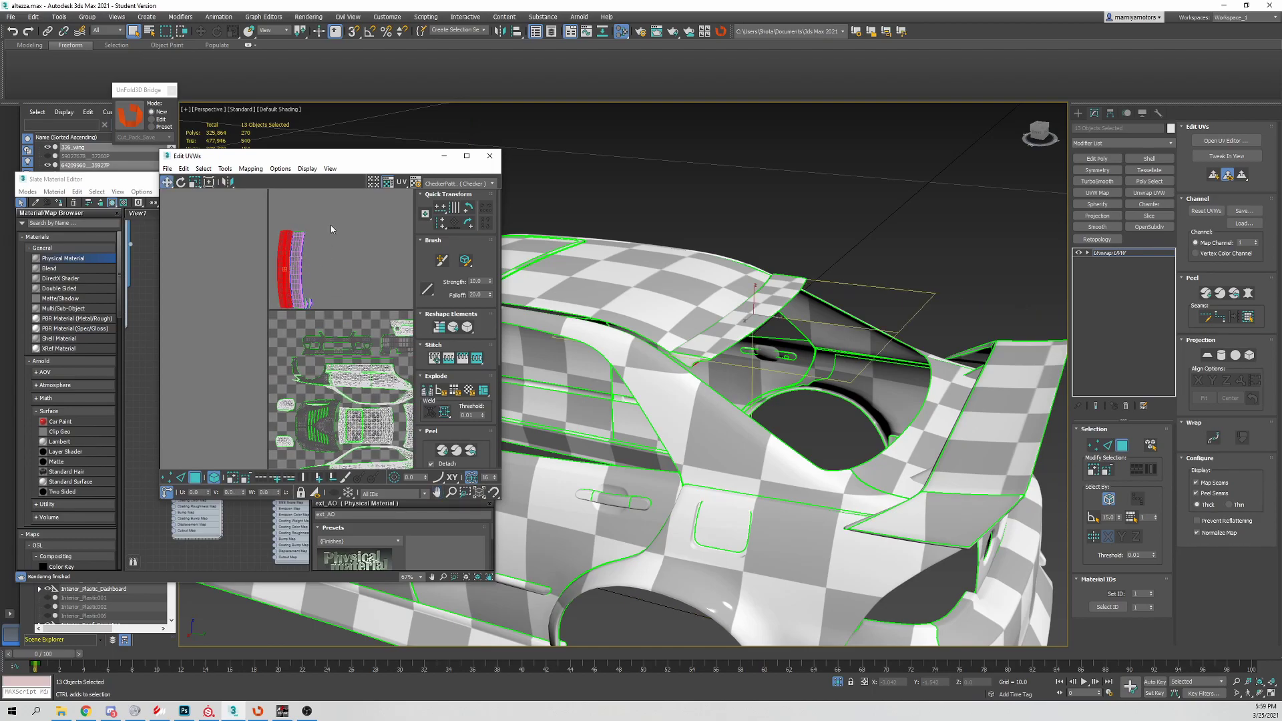
- Select the whole spoiler UV island and rotate it to horizontal
left_click(296, 250, "ctrl")
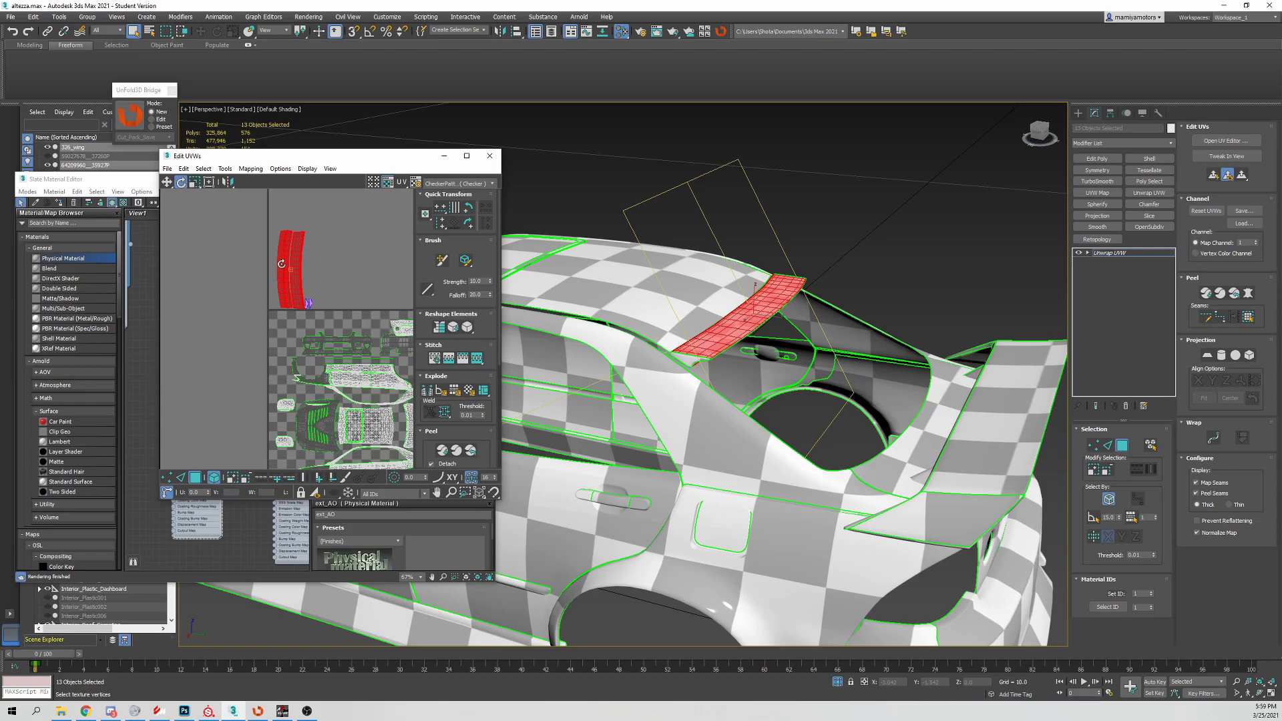
key("w")
key("w")
key("e")
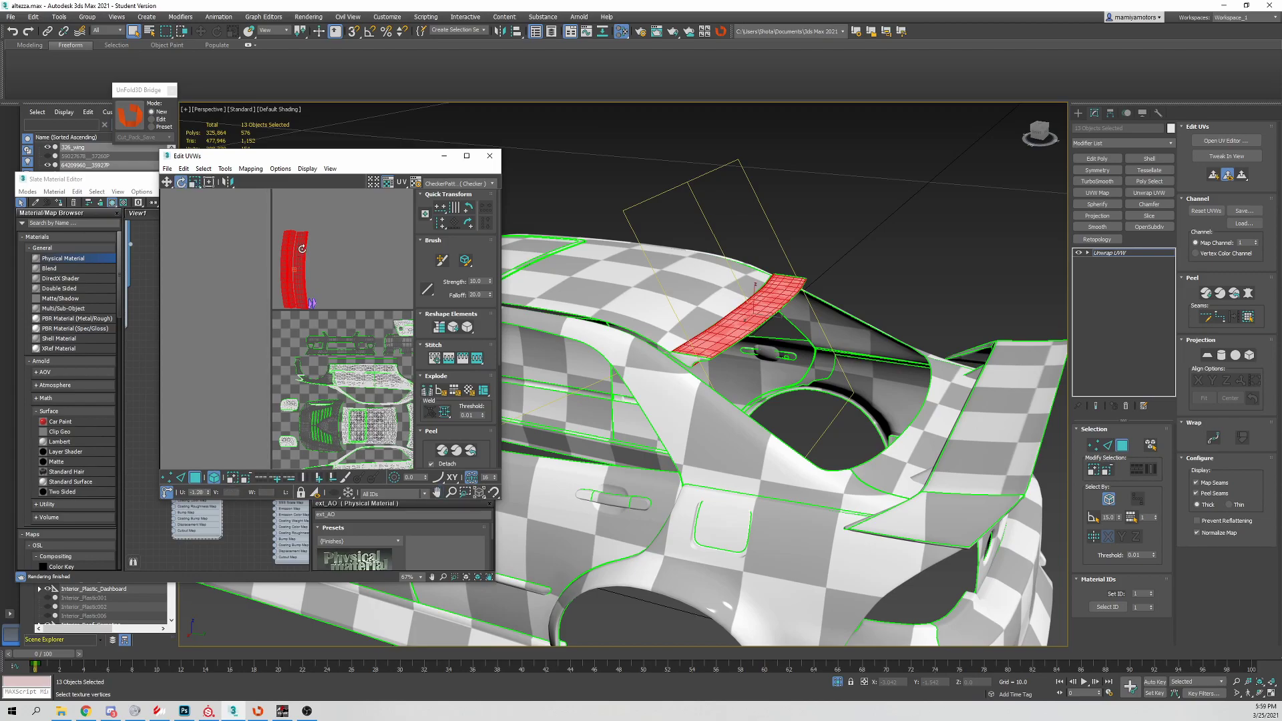
left_click_drag(299, 263, 333, 258)
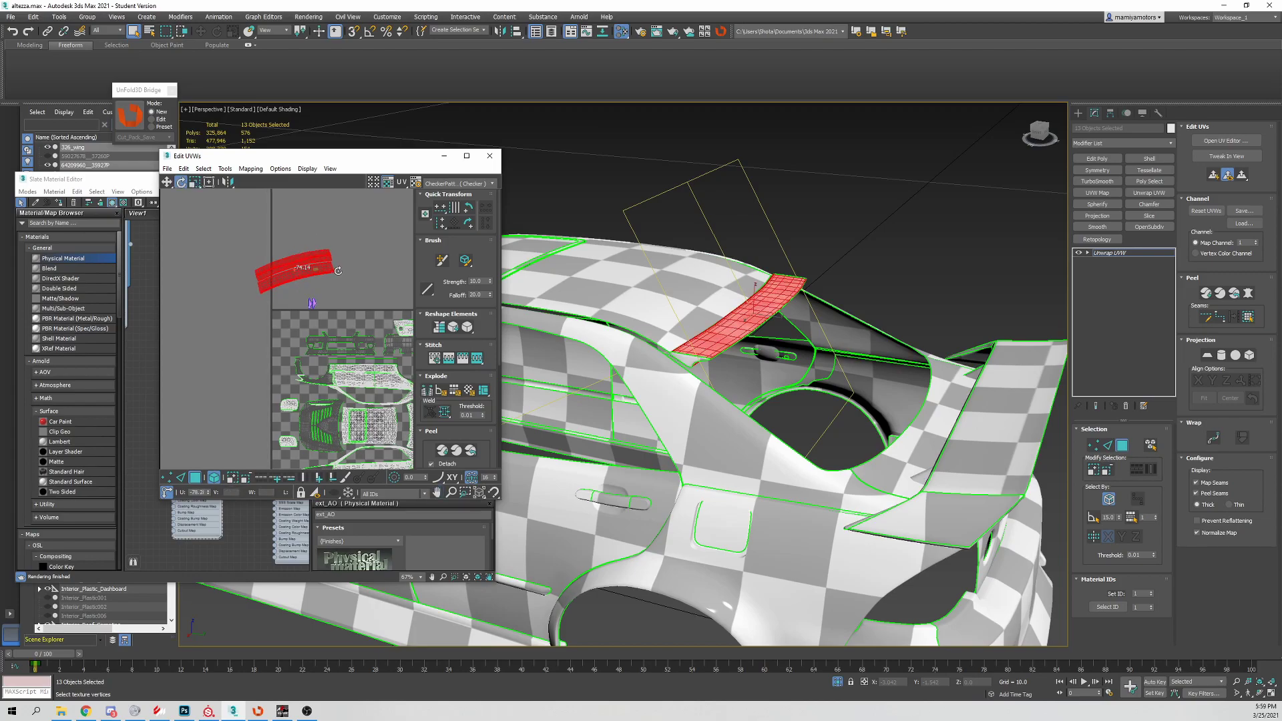
left_click(368, 32)
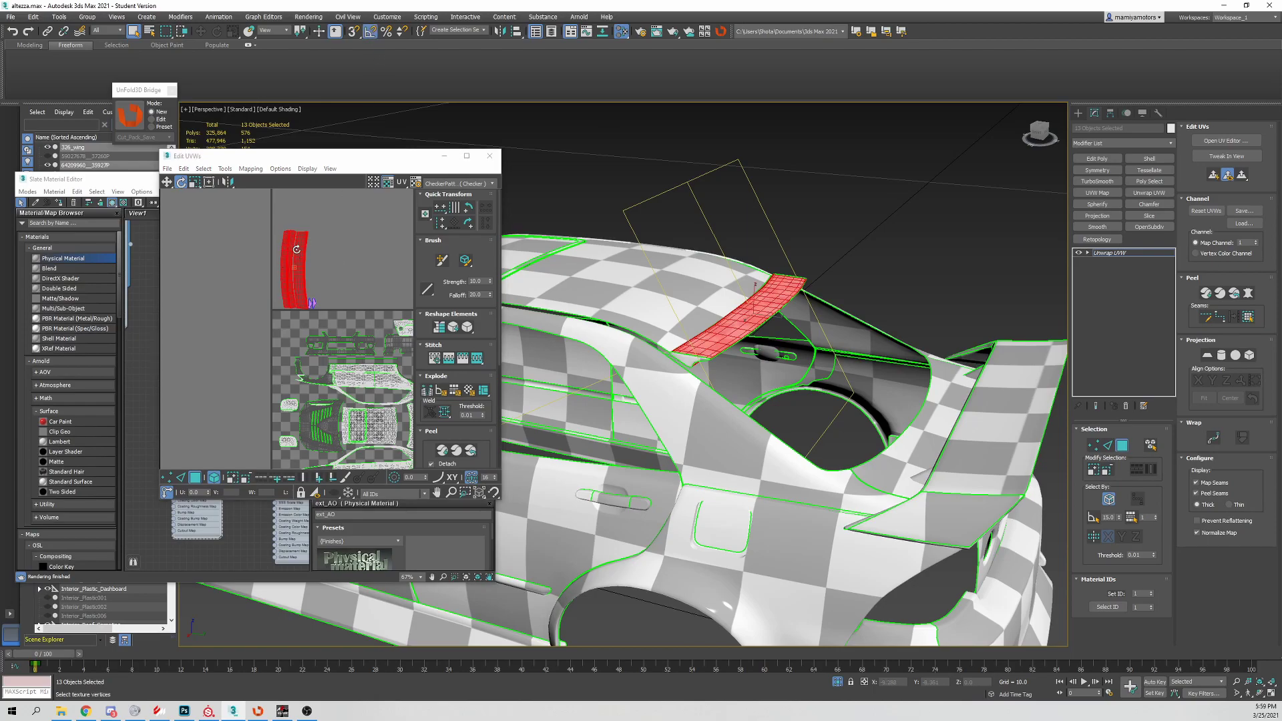
left_click_drag(298, 248, 317, 275)
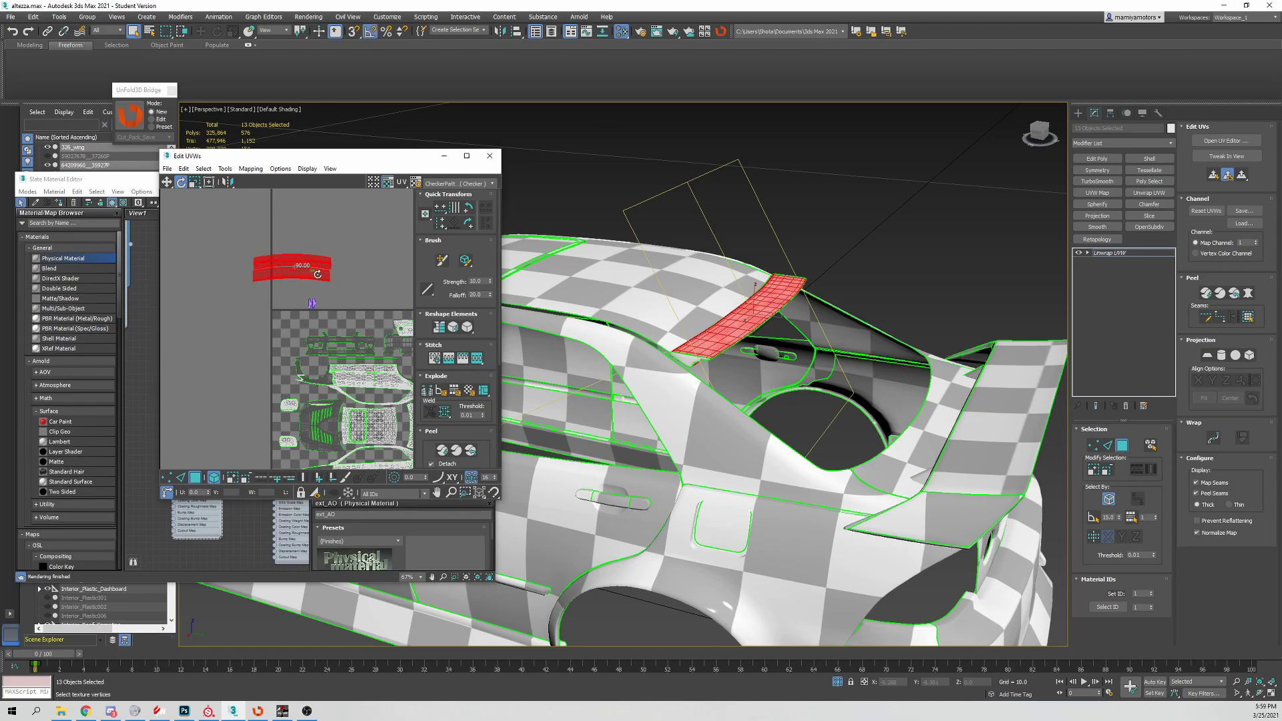
- Move the spoiler islands down into the texture square, placing the upper one at the tile's top
key("w")
left_click(291, 266)
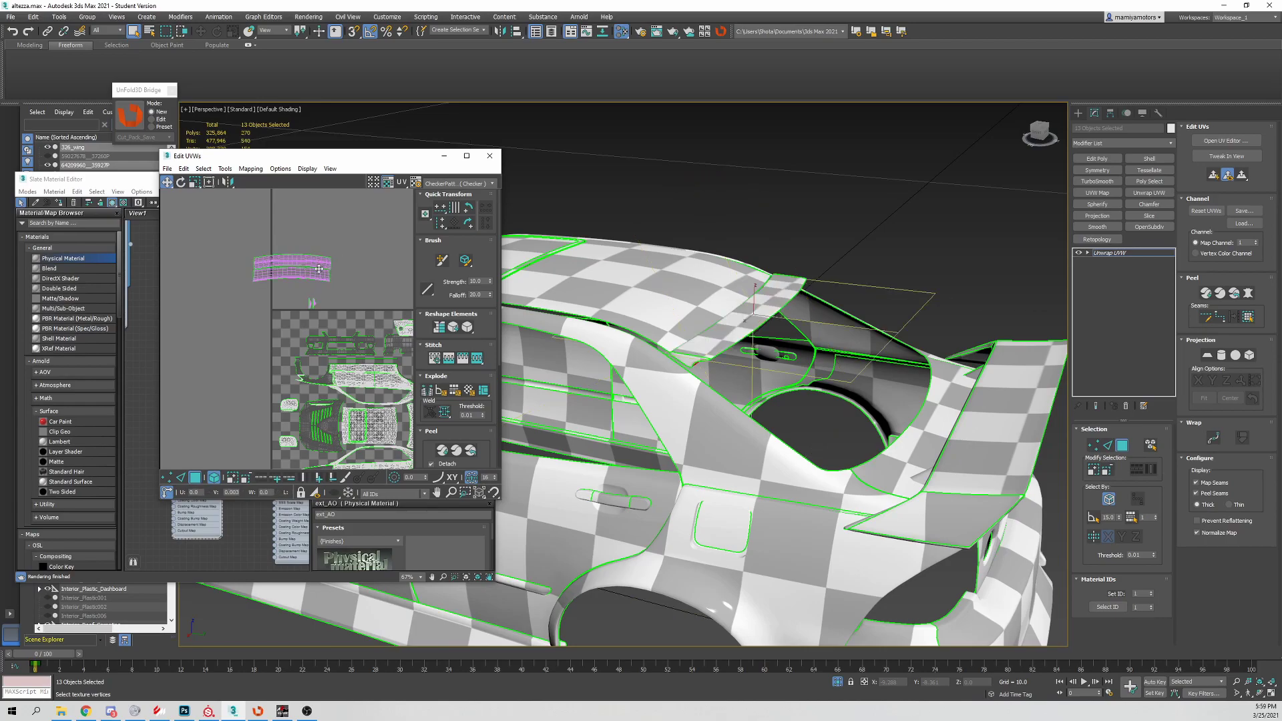
left_click(306, 265)
left_click_drag(294, 263, 324, 322)
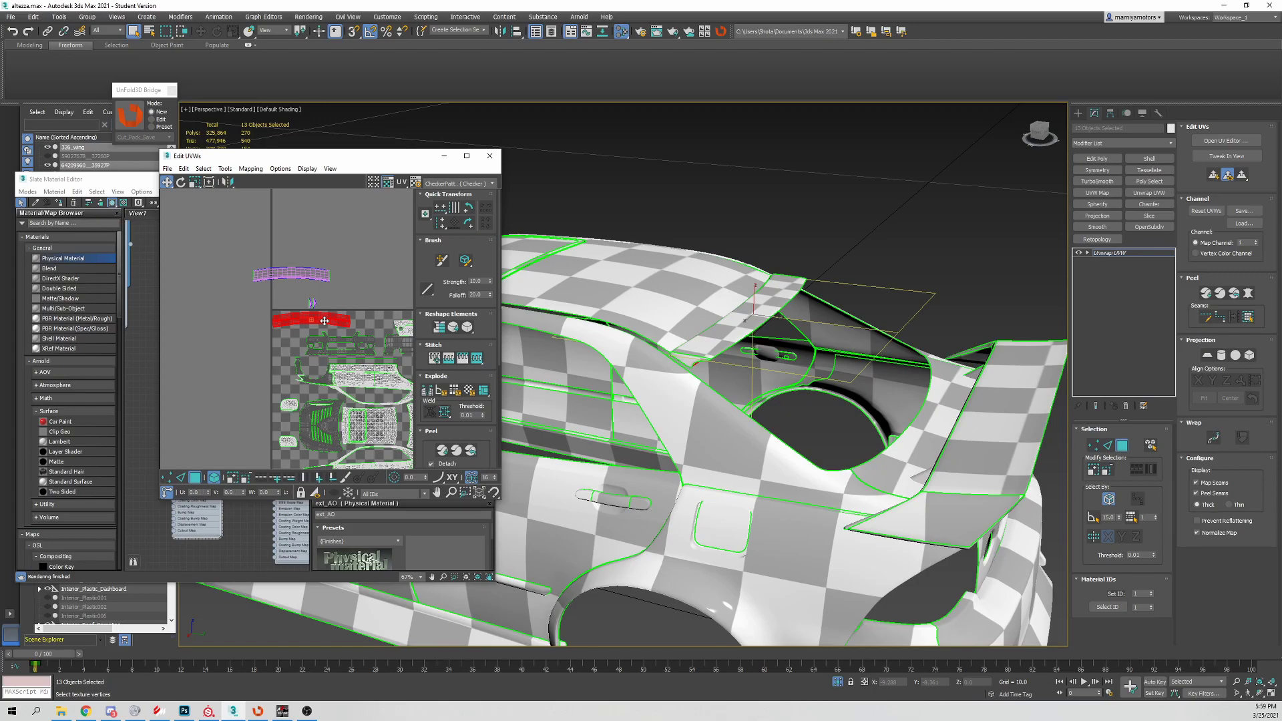
middle_click_drag(317, 285, 307, 283)
left_click(283, 268)
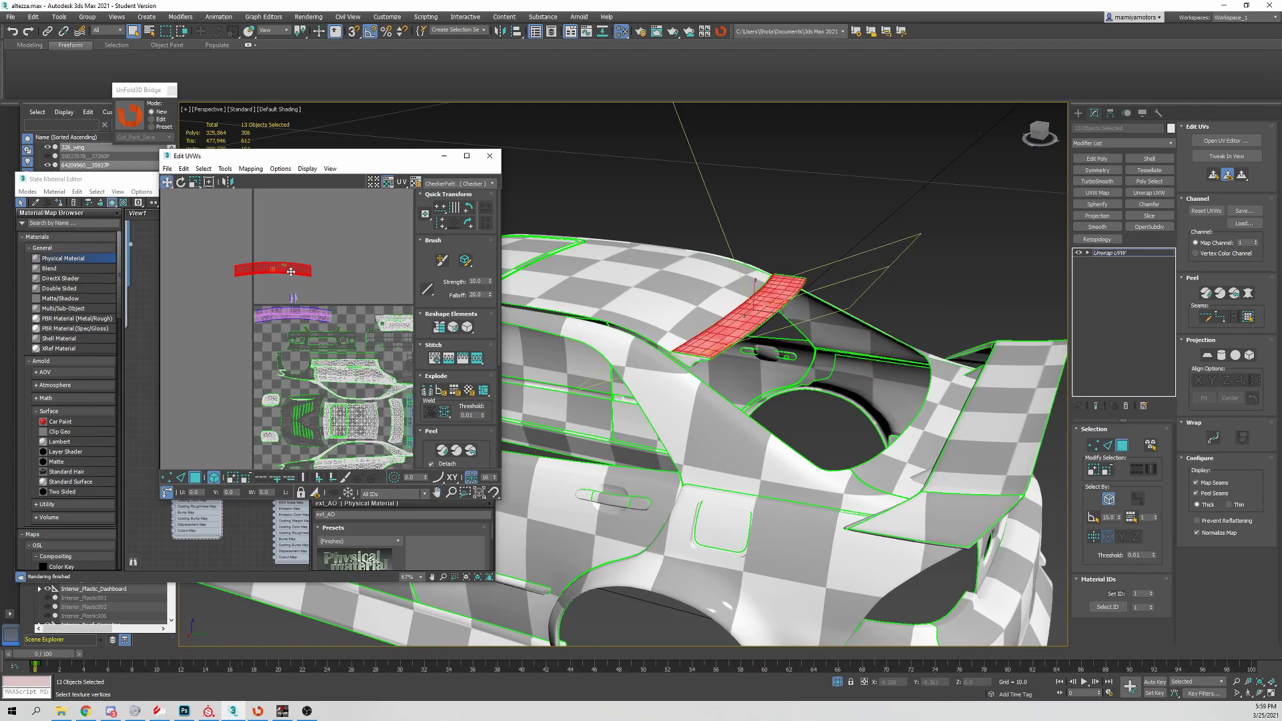
left_click_drag(366, 295, 395, 308)
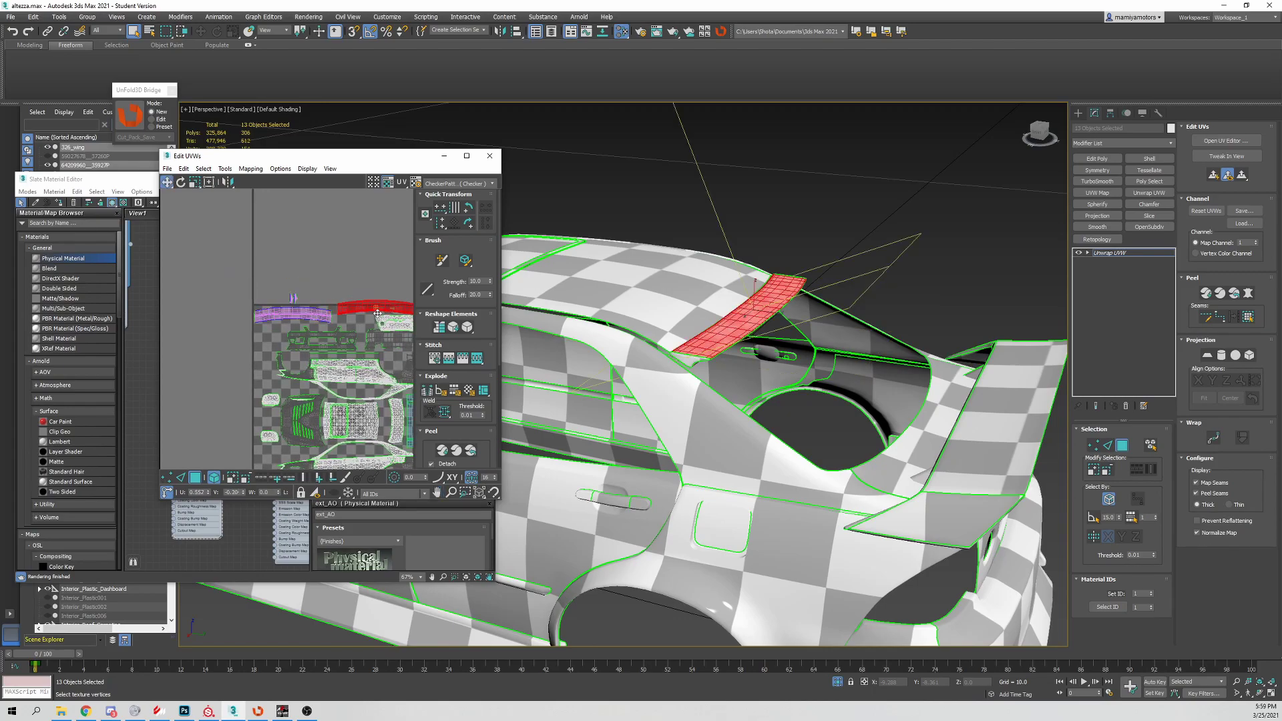
- Reshape the spoiler strip with Freeform and slide it left along the top edge
middle_click_drag(380, 314, 354, 300)
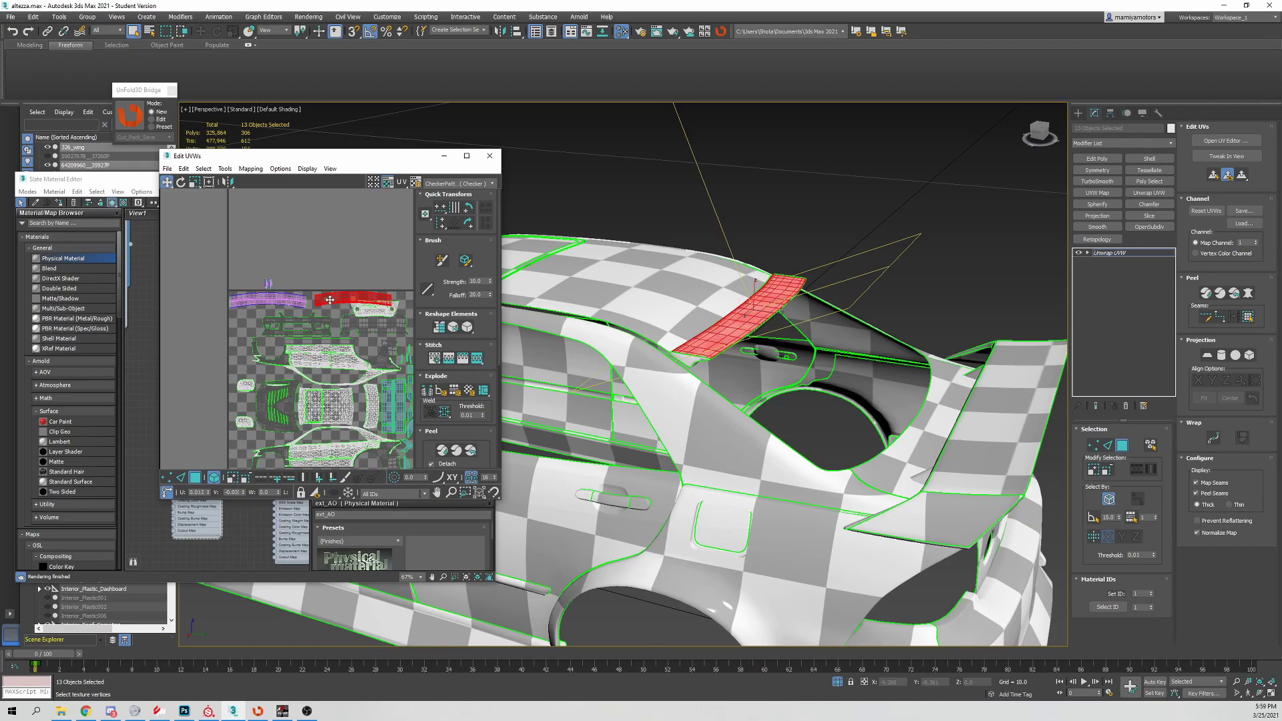
left_click_drag(330, 300, 318, 332)
left_click(291, 301)
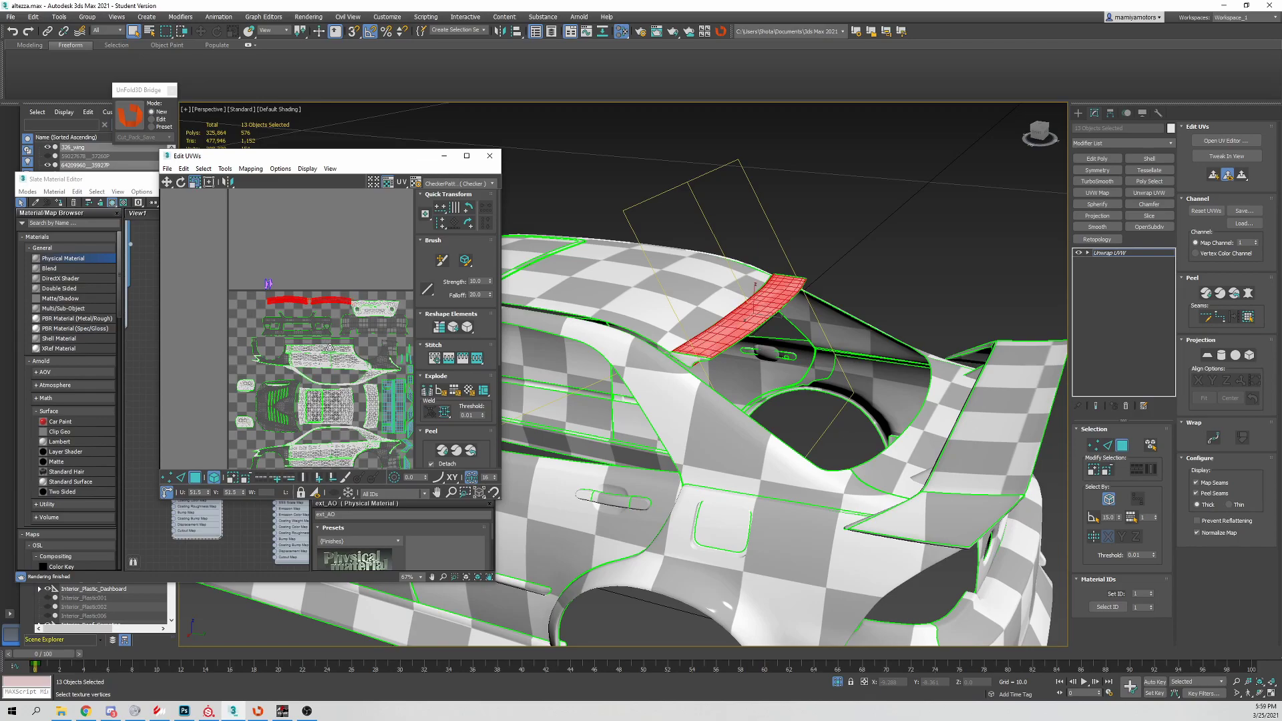
key("w")
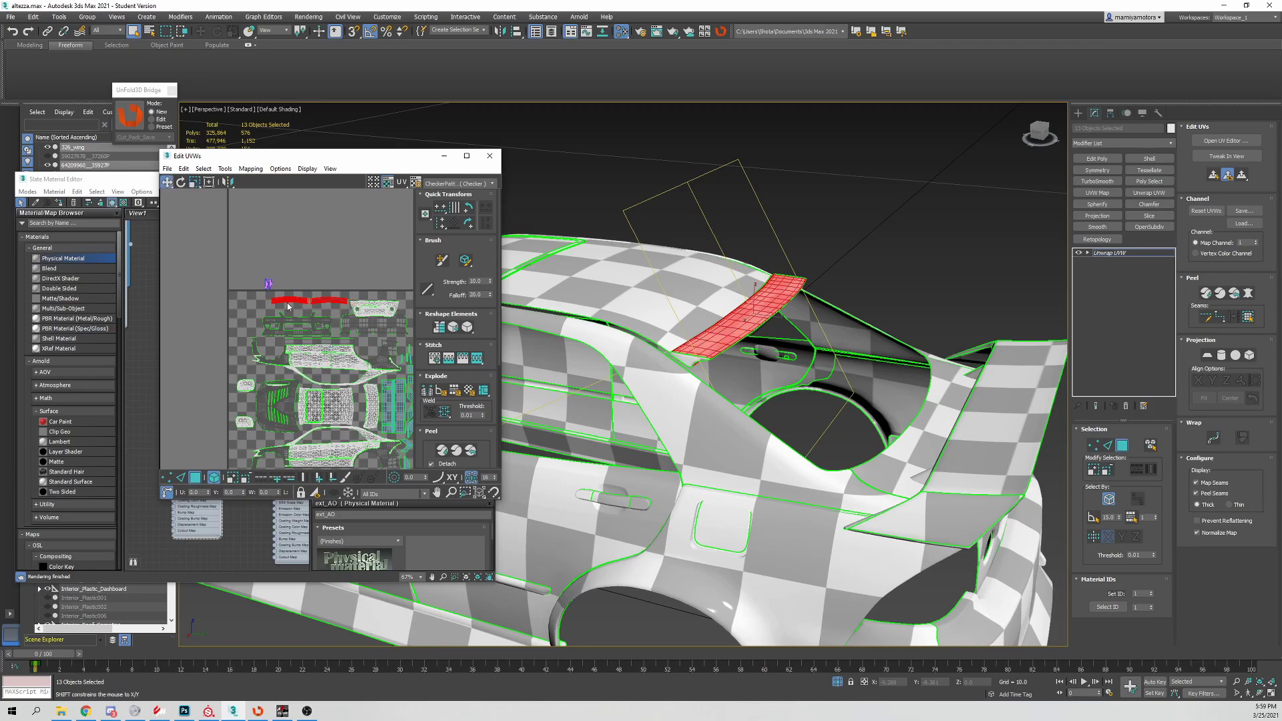
left_click_drag(298, 306, 296, 291)
- Select the small spoiler UV island near the top and move it left beside the strips
left_click(310, 279)
scroll(308, 295, "up", 2)
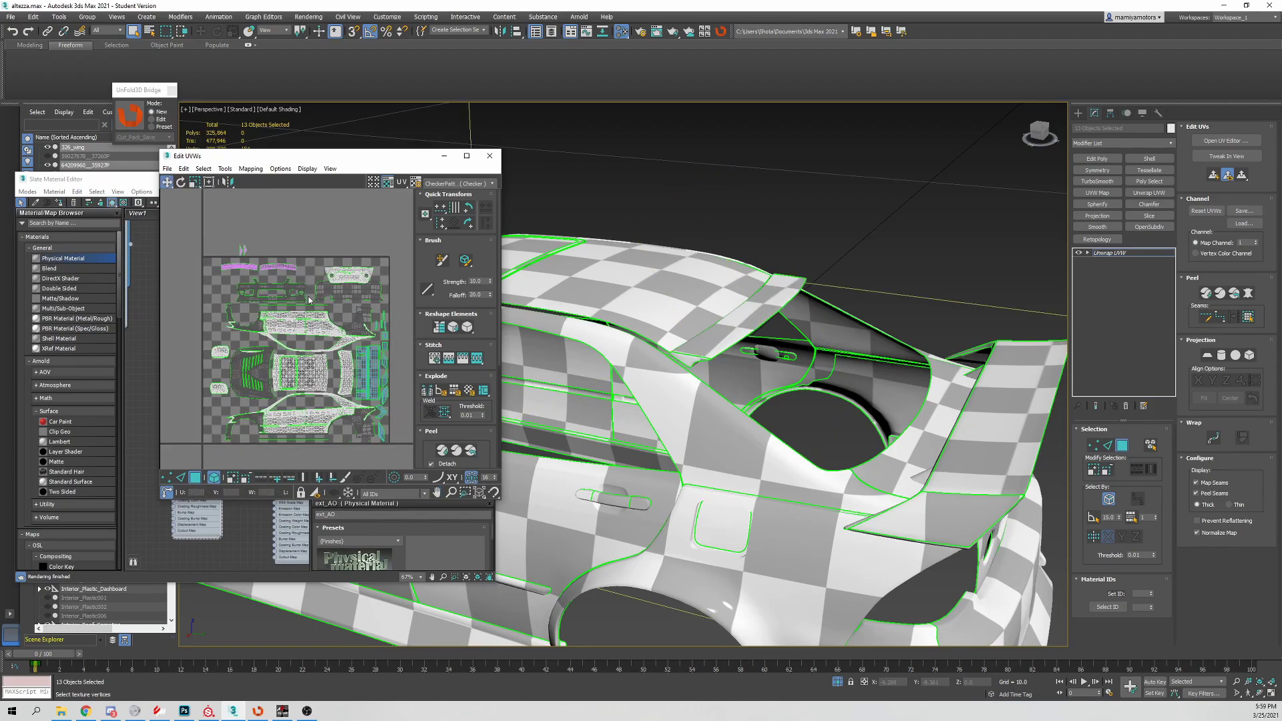
scroll(334, 365, "up", 4)
scroll(329, 394, "down", 5)
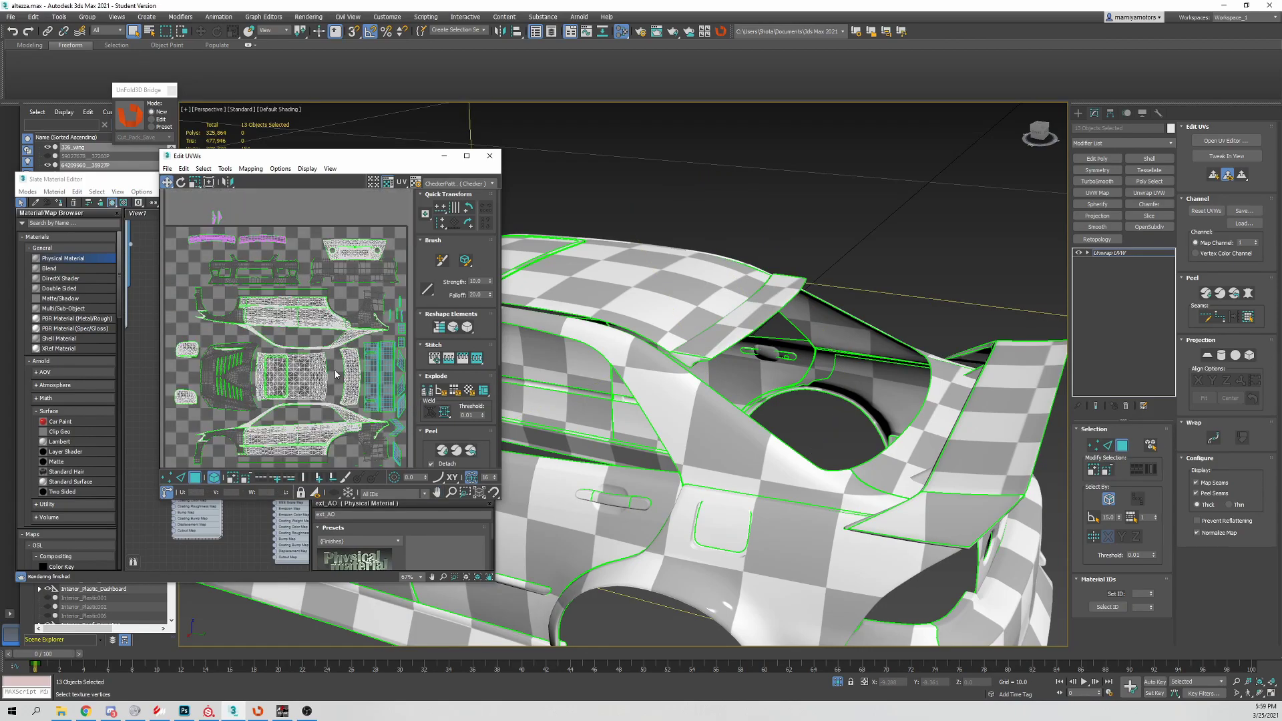
mouse_move(303, 255)
middle_mouse_down()
mouse_move(341, 294)
mouse_move(348, 328)
middle_mouse_up()
scroll(342, 293, "up", 3)
scroll(300, 291, "up", 2)
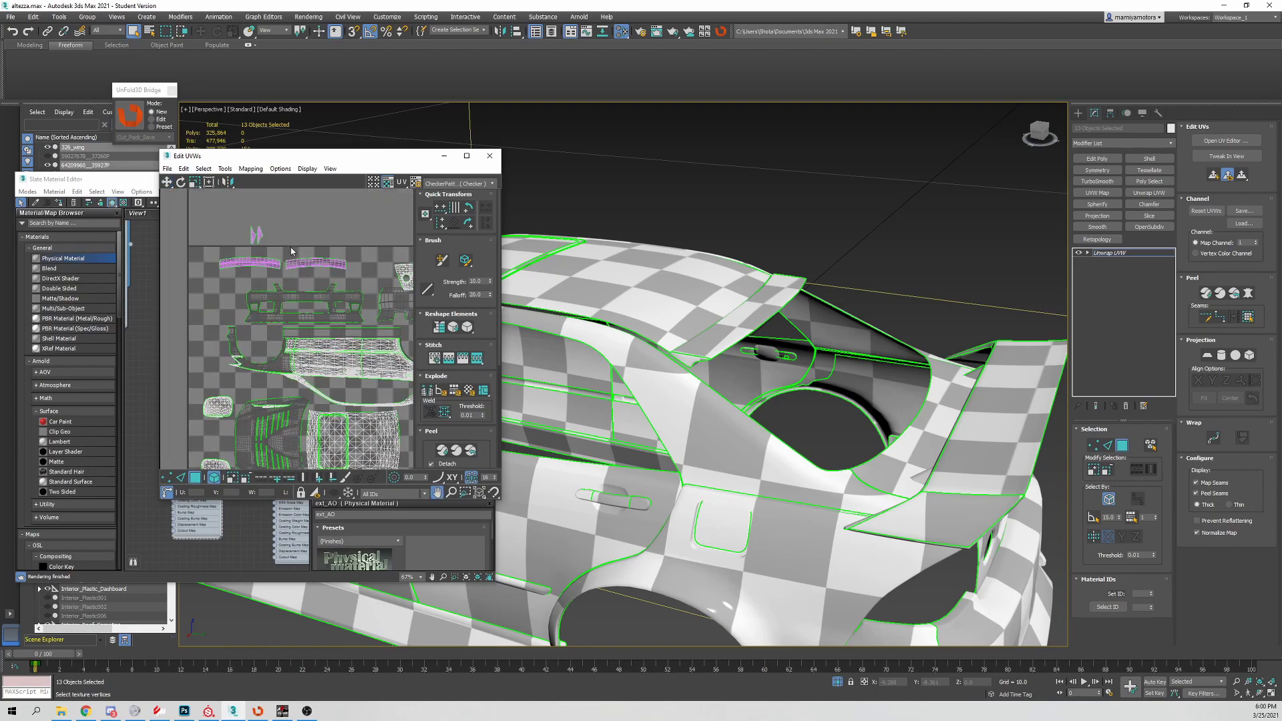
middle_click_drag(300, 290, 341, 311)
left_click(284, 251)
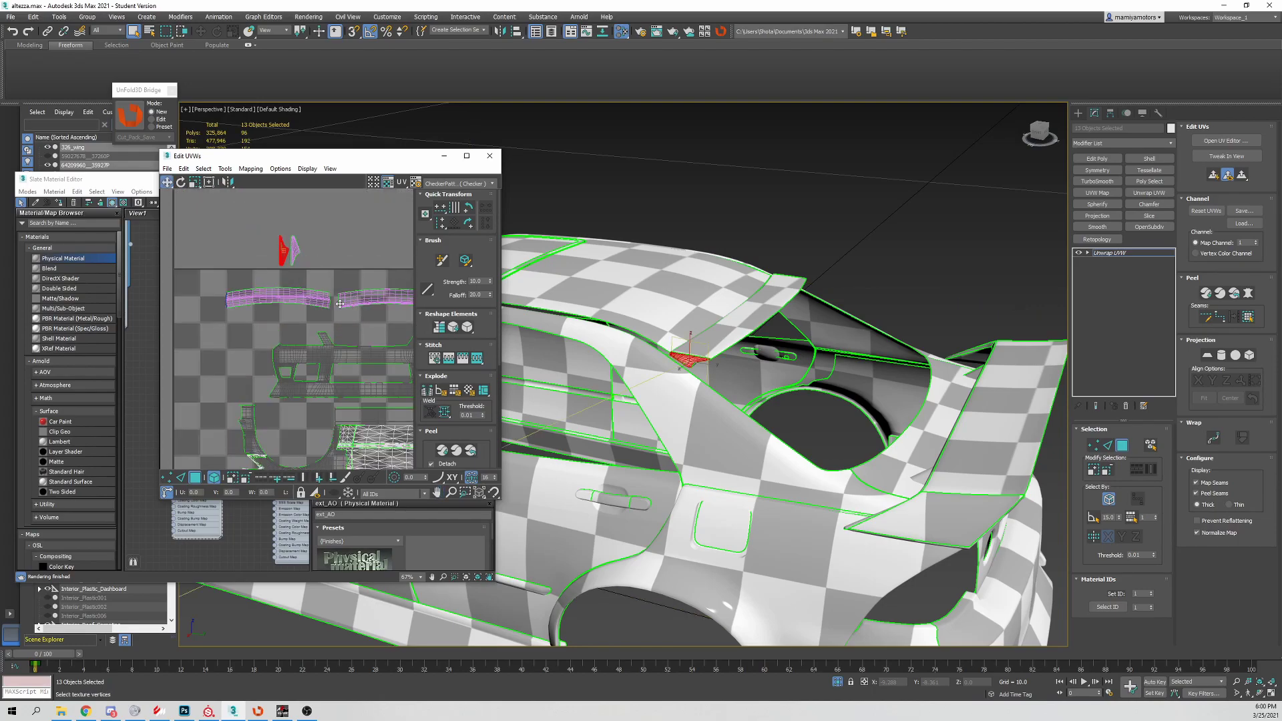
scroll(301, 290, "down", 2)
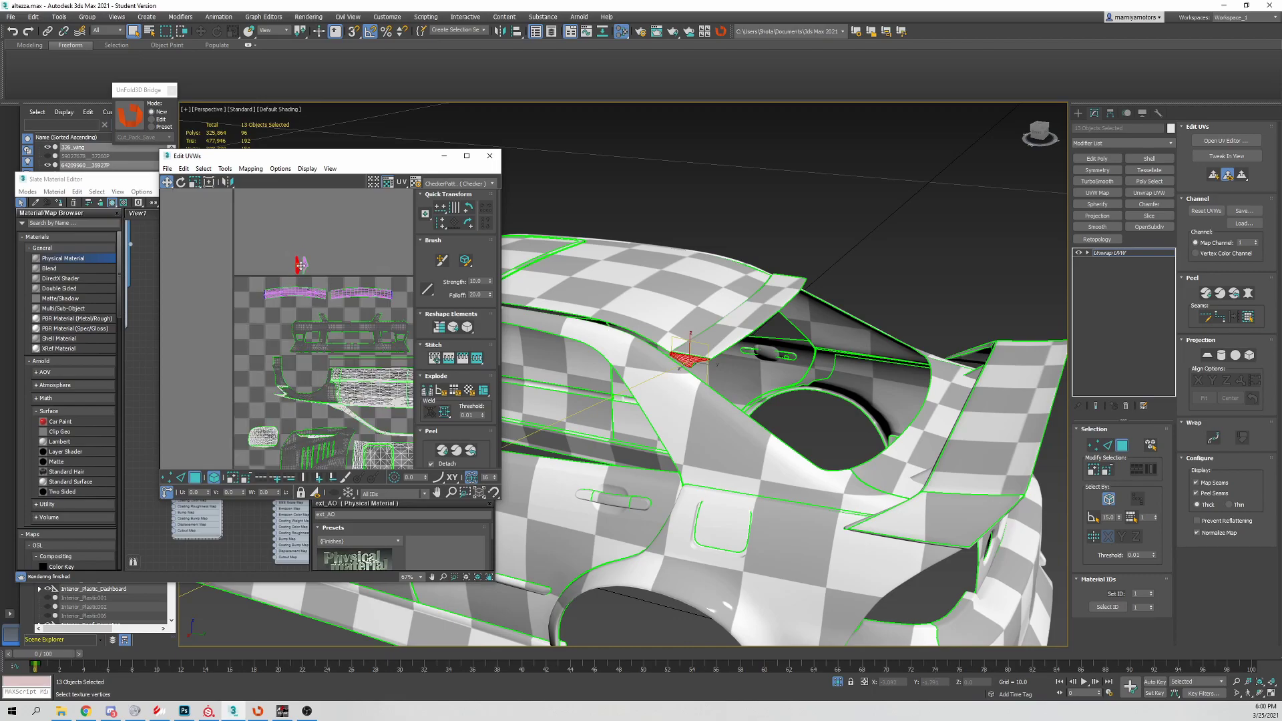
middle_click_drag(701, 401, 761, 421, "alt")
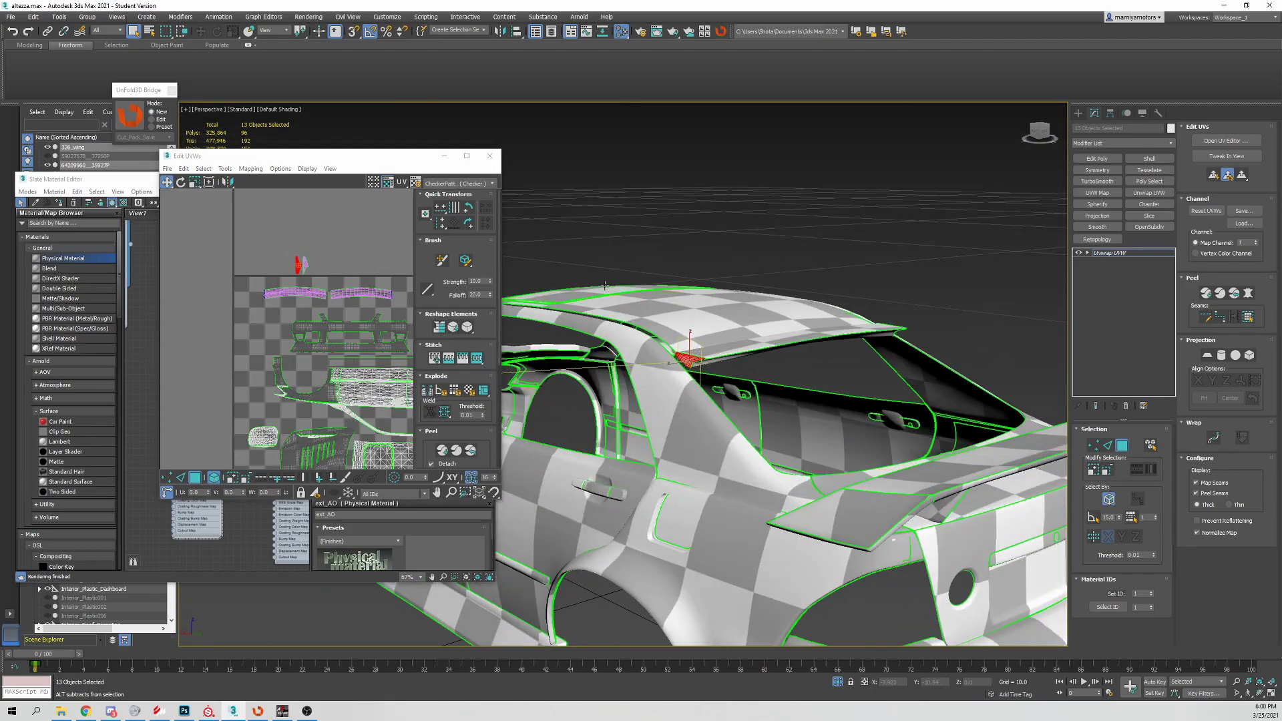
middle_click_drag(299, 290, 283, 278)
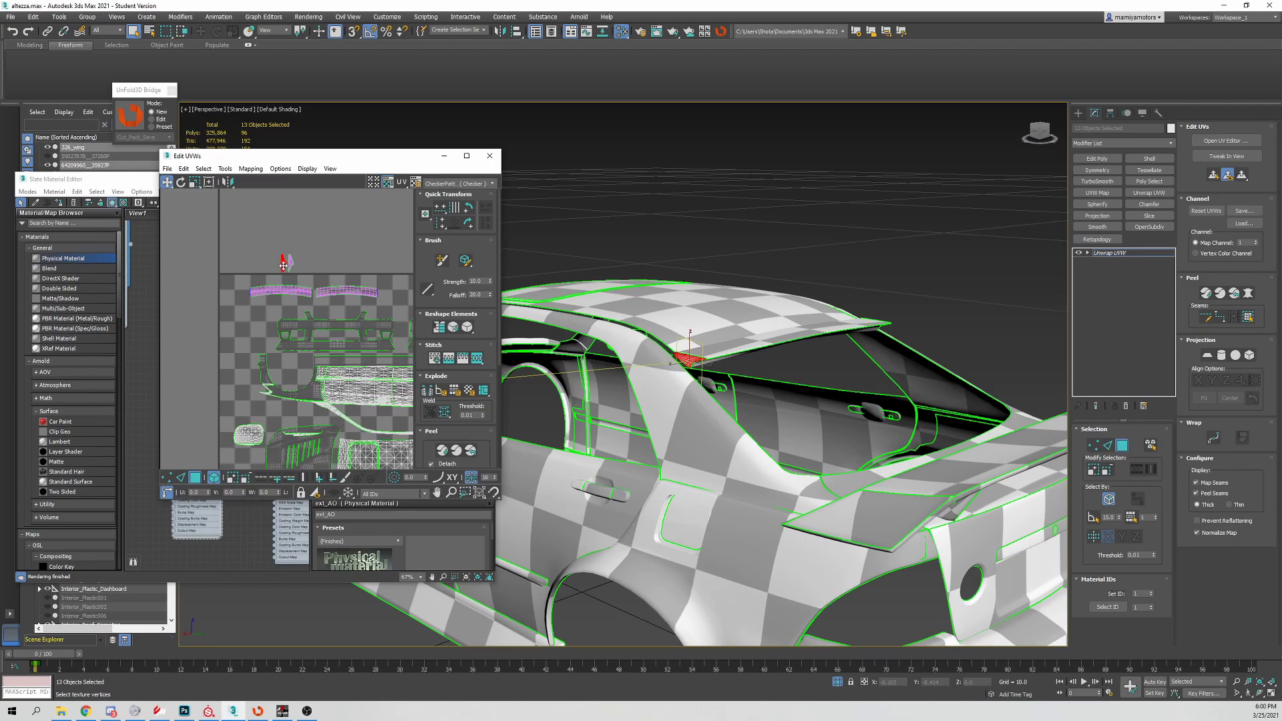
mouse_move(286, 263)
left_mouse_down()
mouse_move(245, 263)
mouse_move(238, 298)
left_mouse_up()
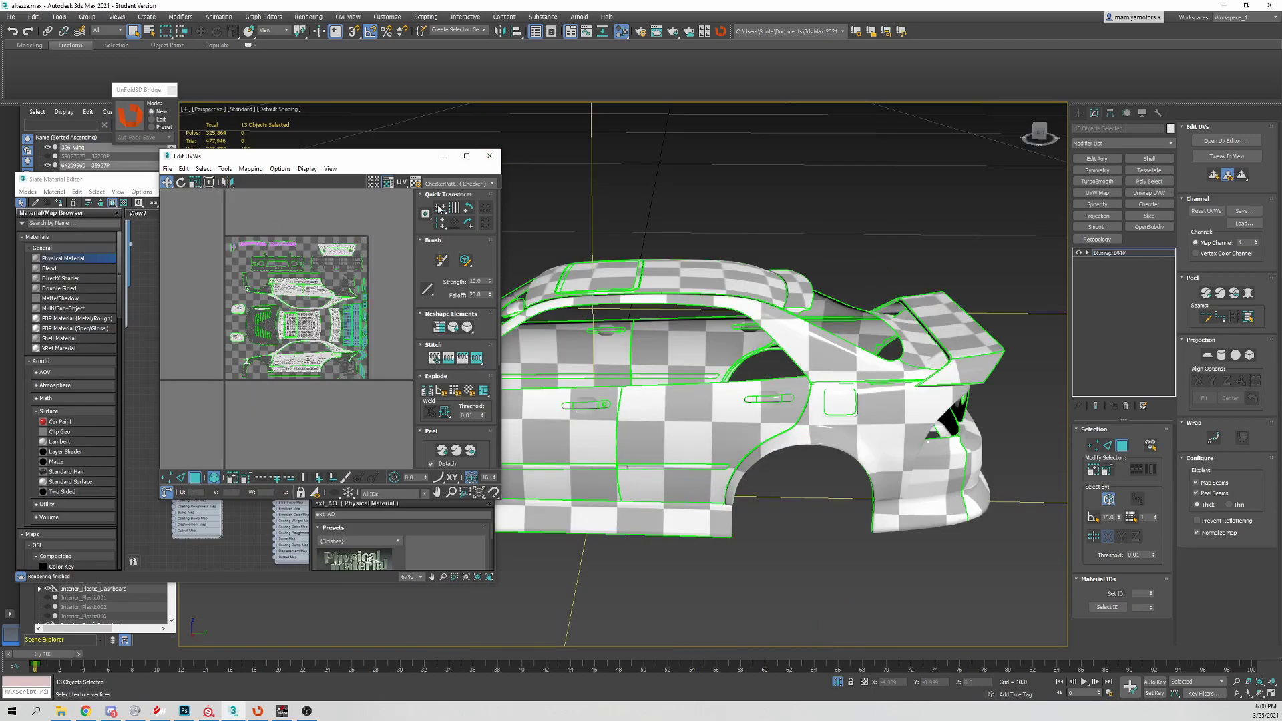
- Close Edit UVWs and collapse the Unwrap UVW changes into the meshes
left_click(489, 156)
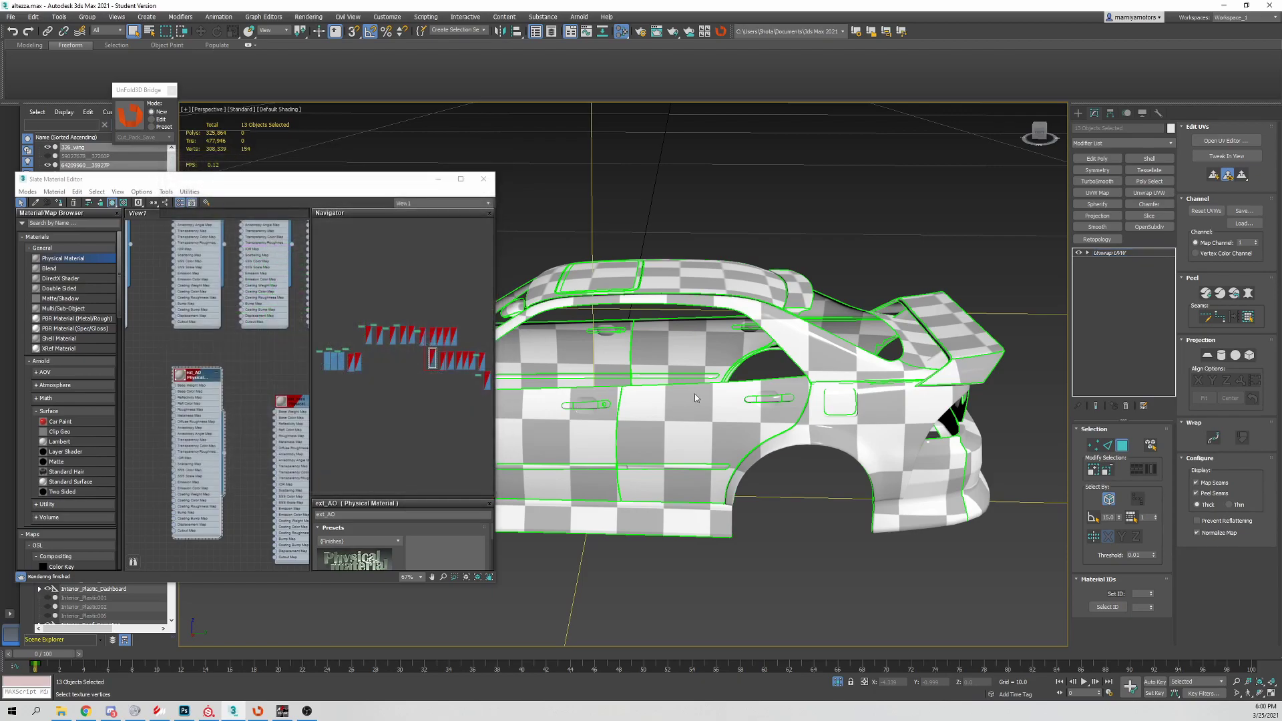
mouse_move(698, 399)
middle_mouse_down("alt")
mouse_move(827, 391)
mouse_move(801, 263)
mouse_move(758, 354)
middle_mouse_up("alt")
key("Delete")
key("w")
left_click(802, 263)
- Convert all car parts to Editable Poly and close the Slate Material Editor
key("ctrl+a")
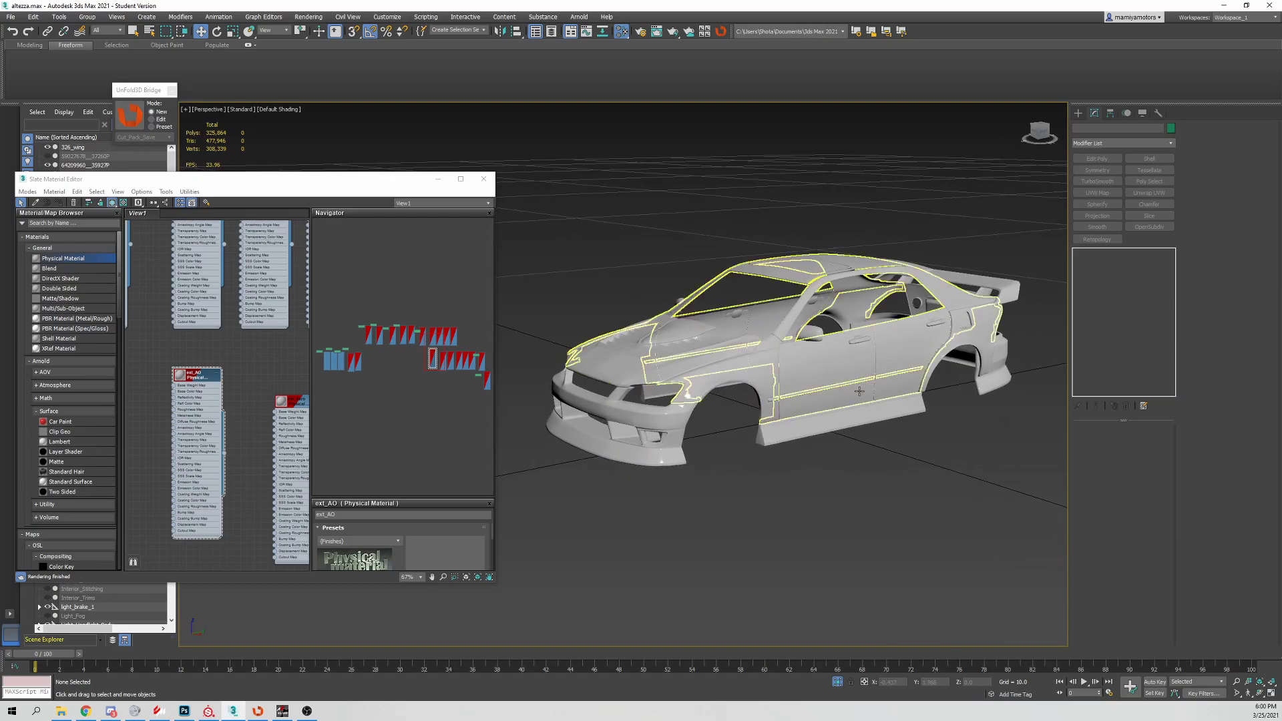
right_click(820, 401)
left_click(797, 508)
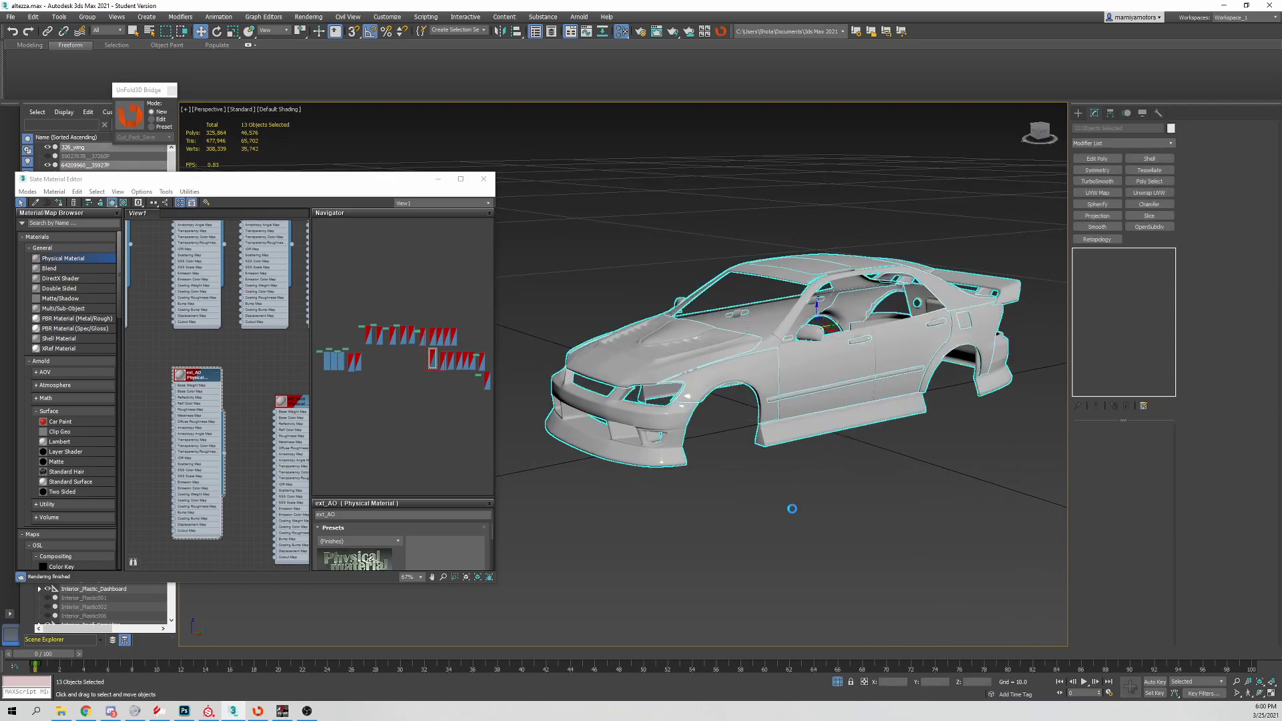
left_click(826, 491)
mouse_move(825, 492)
middle_mouse_down("alt")
mouse_move(796, 472)
mouse_move(850, 474)
middle_mouse_up("alt")
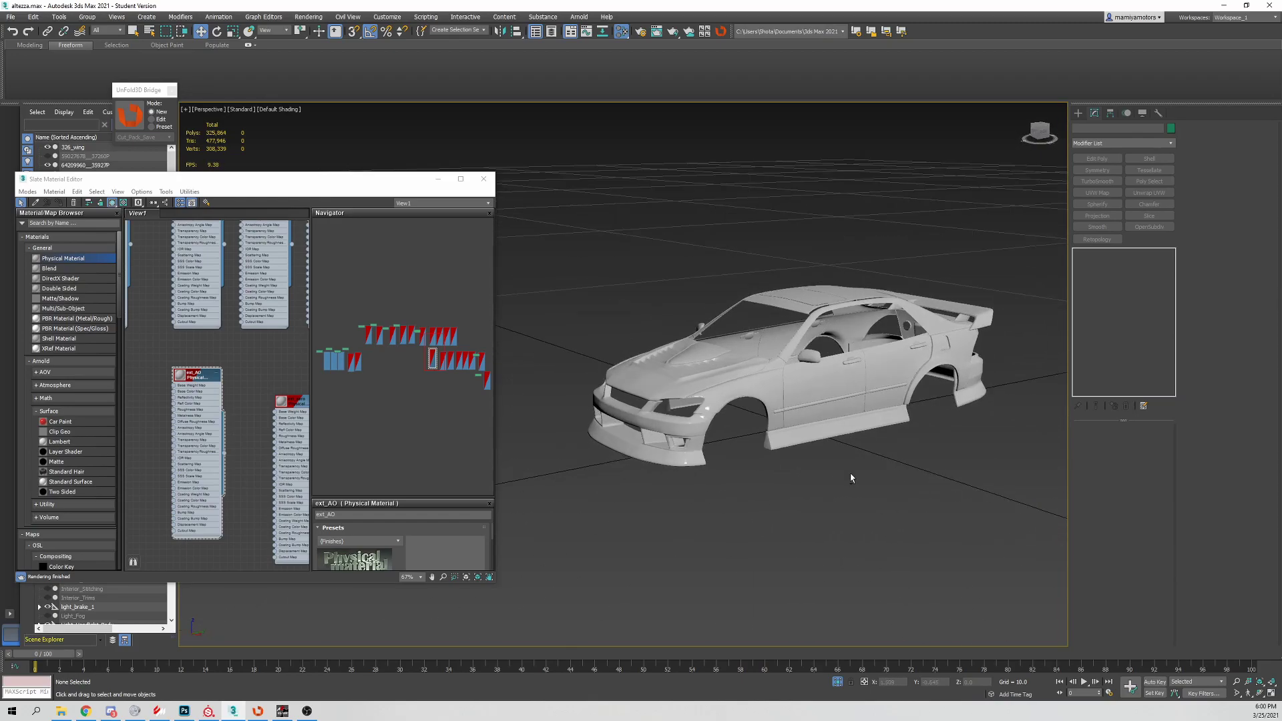
left_click(484, 179)
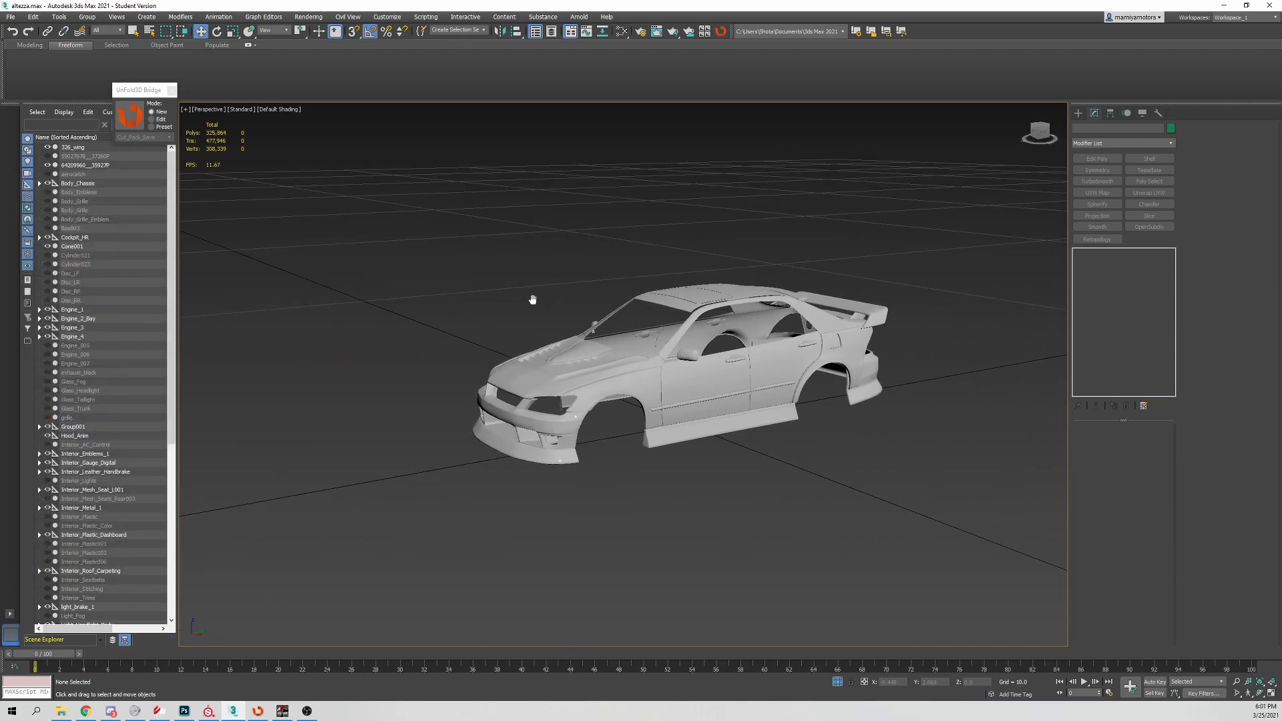
middle_click_drag(530, 295, 556, 296, "alt")
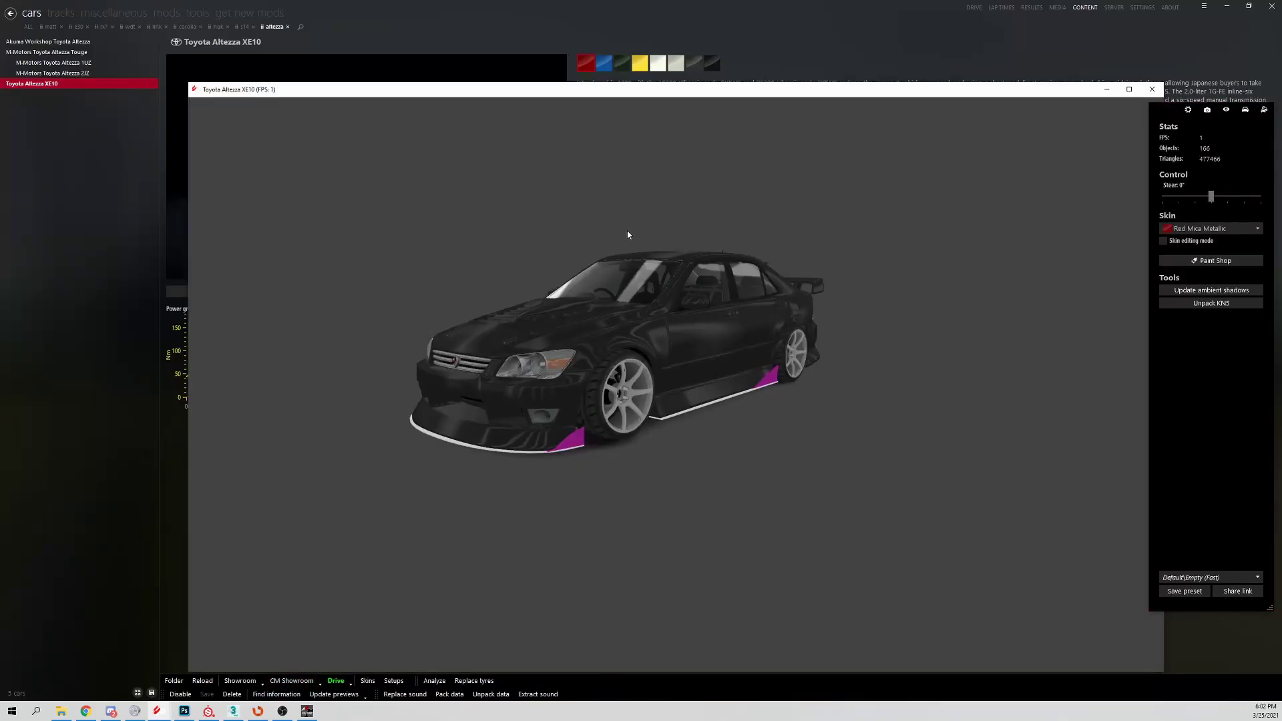
- Select the car body in Showroom and bake a quick preview AO map for ext_AO.dds
mouse_move(655, 313)
left_mouse_down()
mouse_move(817, 342)
mouse_move(545, 353)
mouse_move(701, 380)
mouse_move(820, 441)
mouse_move(651, 421)
left_mouse_up()
left_click(651, 402)
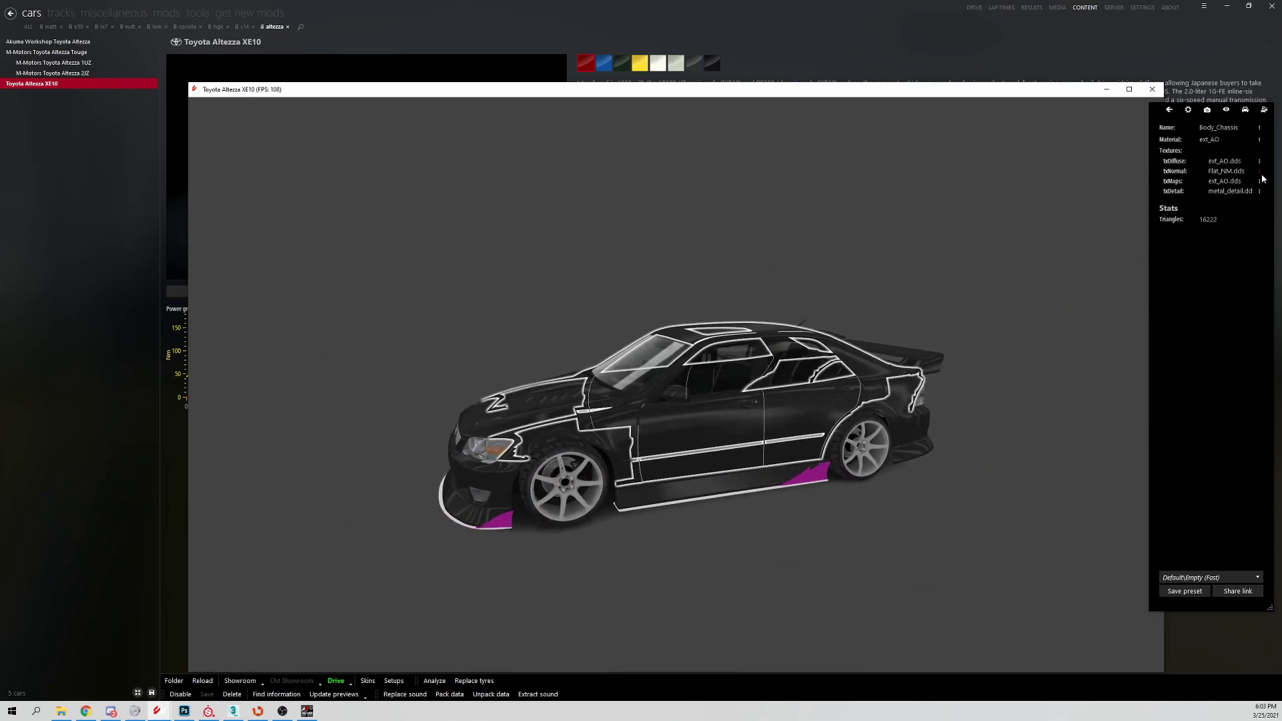
left_click(1260, 160)
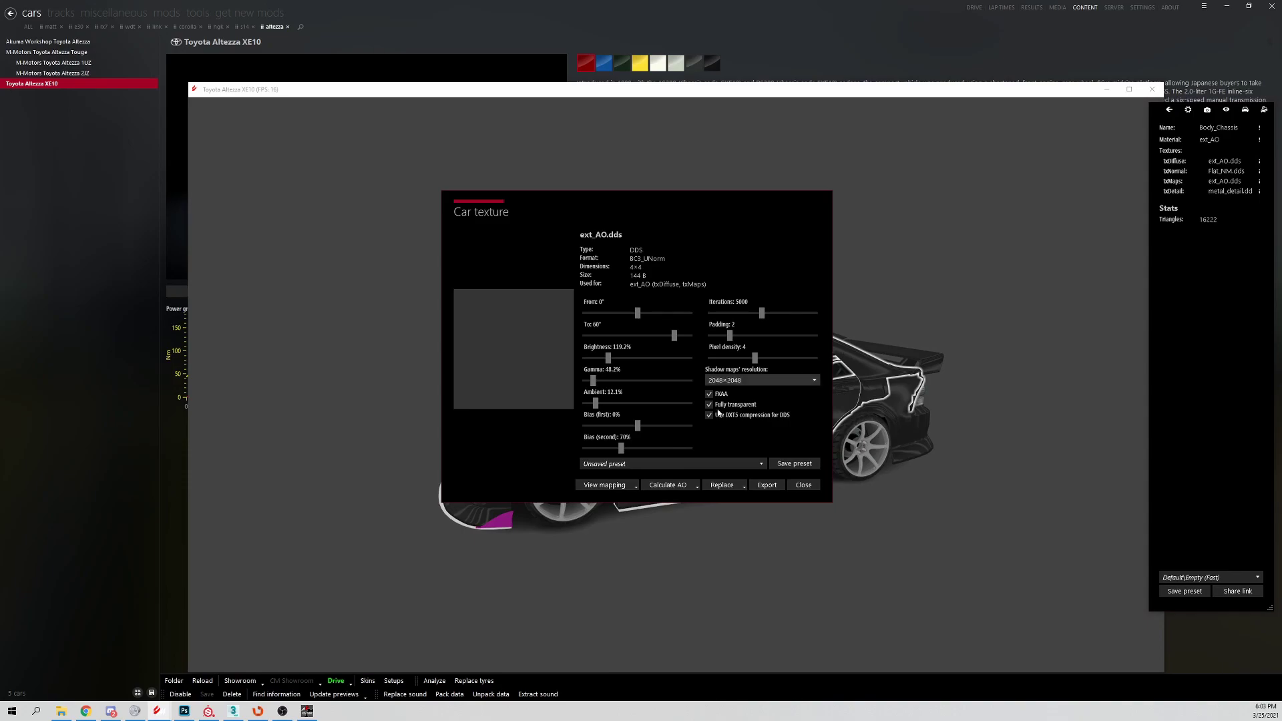
left_click(699, 486)
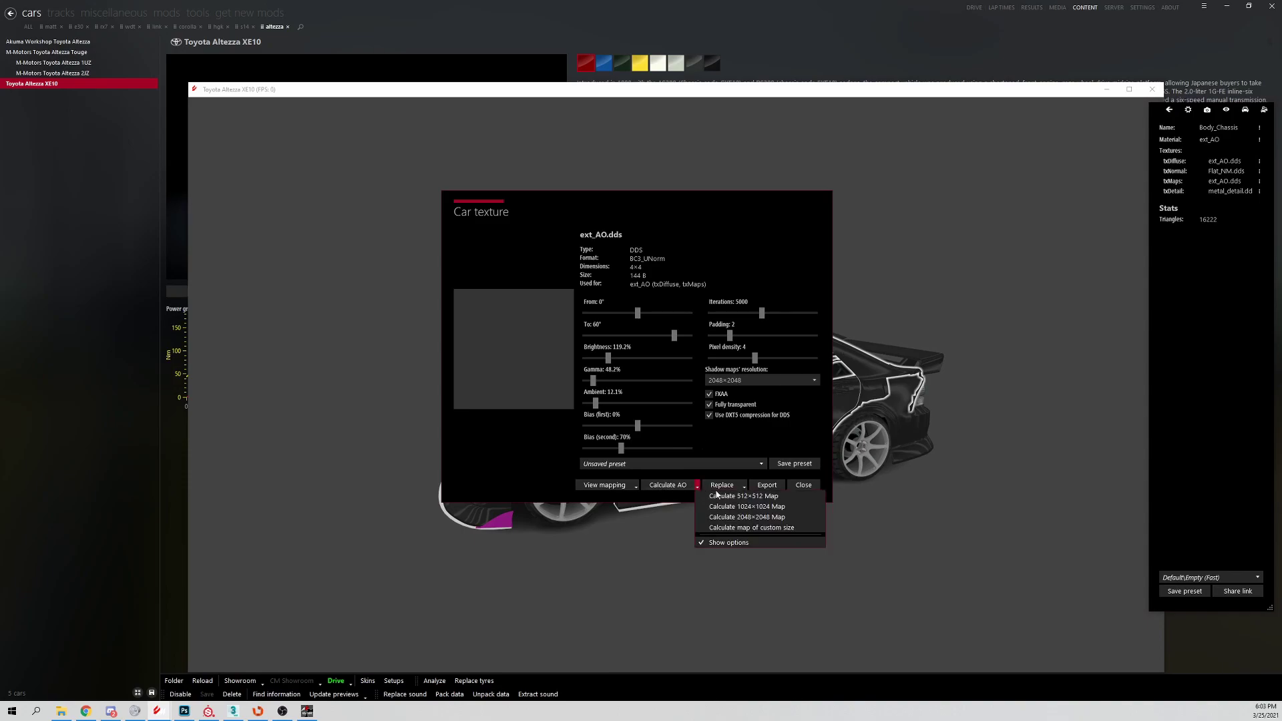
left_click(751, 499)
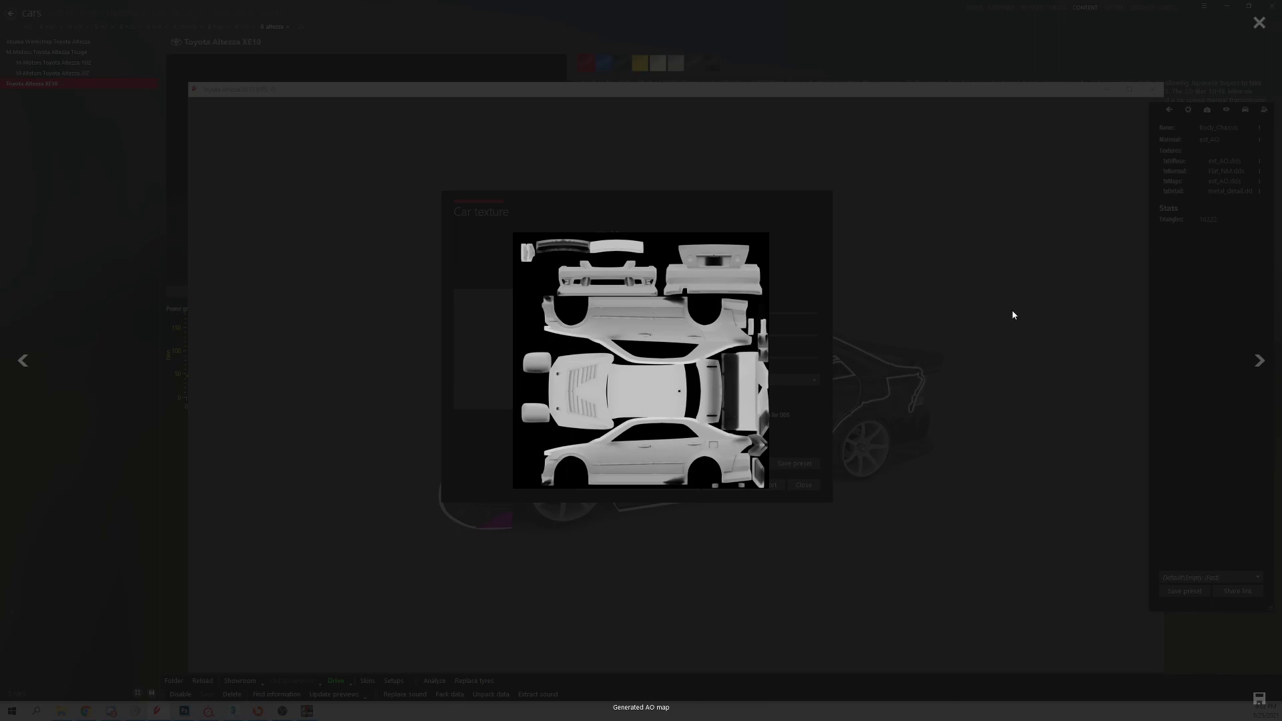
- Close the AO preview and choose Calculate 2048×2048 Map for the body's ext_AO texture
left_click(1259, 23)
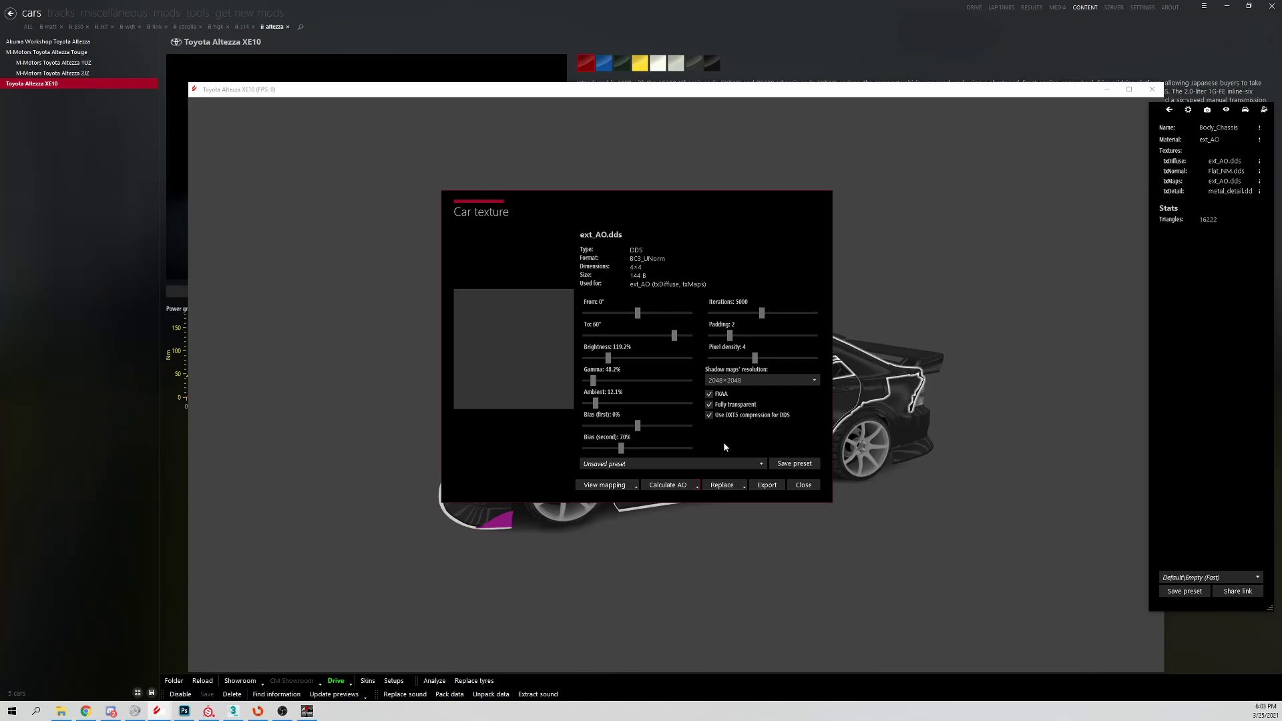
left_click(697, 486)
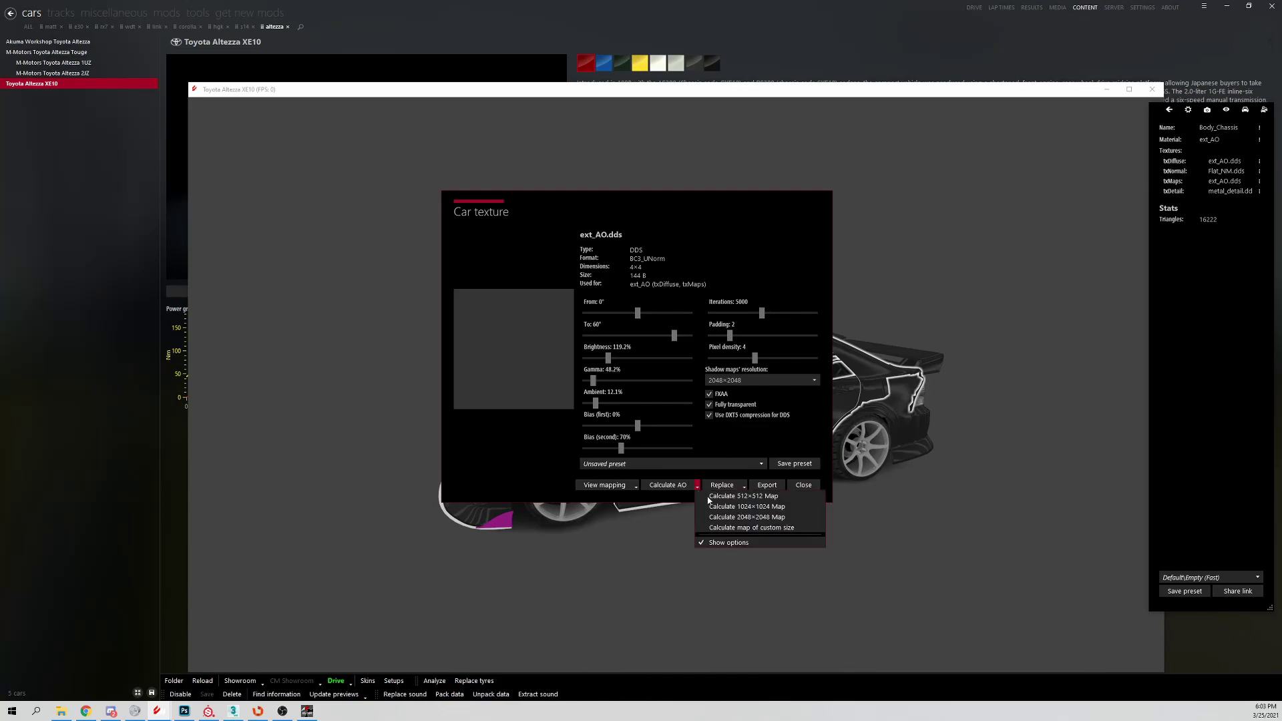
left_click(735, 519)
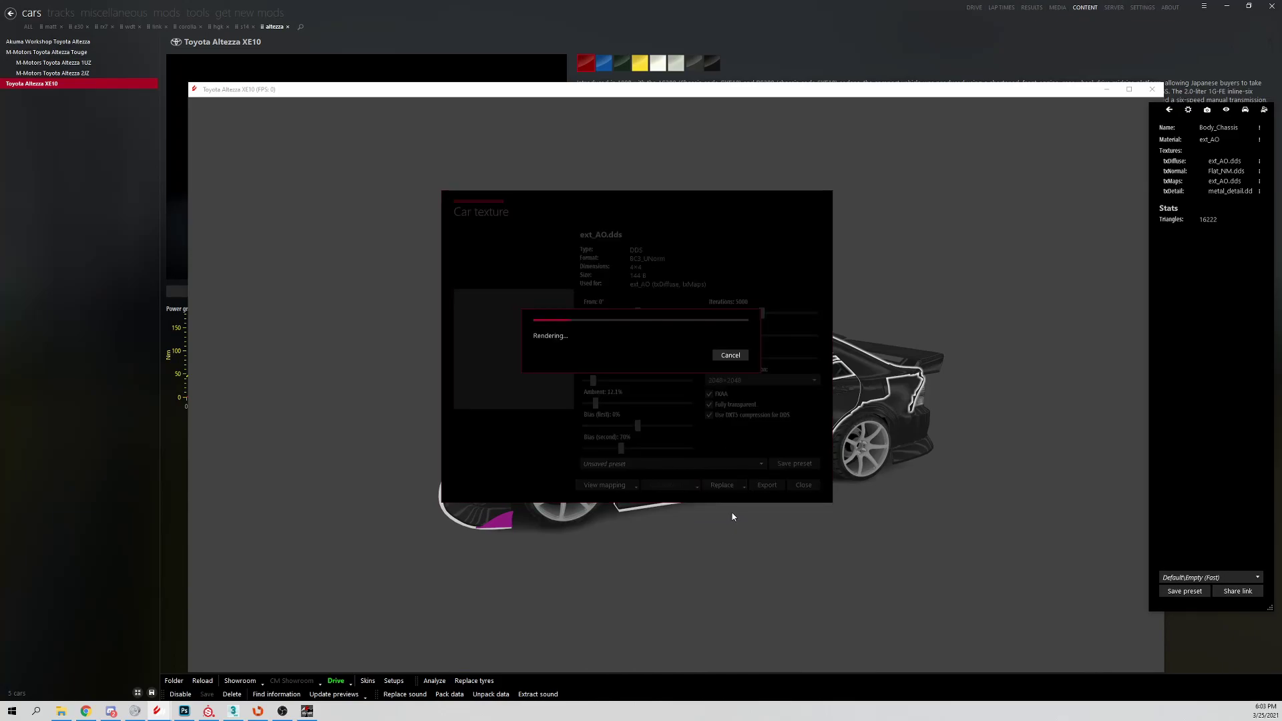